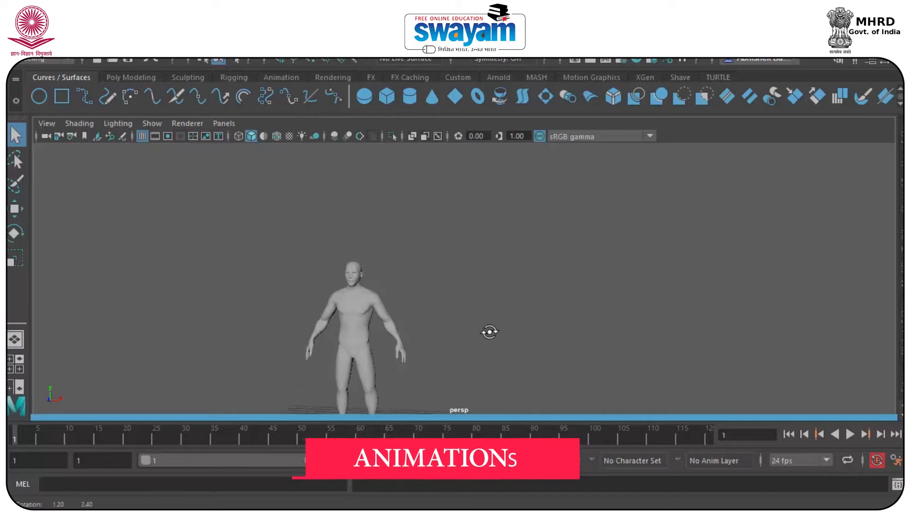
# Duplicate the character mesh by Shift-dragging it along X, placing the copy to the right
pyautogui.keyDown('alt'); pyautogui.moveTo(424, 302); pyautogui.dragTo(402, 270); pyautogui.keyUp('alt')
pyautogui.click(405, 274)
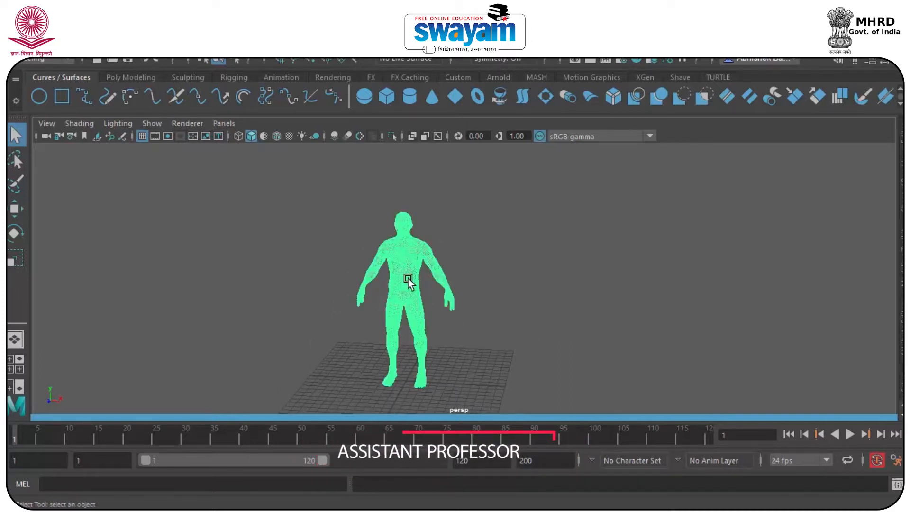
pyautogui.press('w')
pyautogui.scroll(3, 408, 255)
pyautogui.click(451, 232)
pyautogui.click(359, 226)
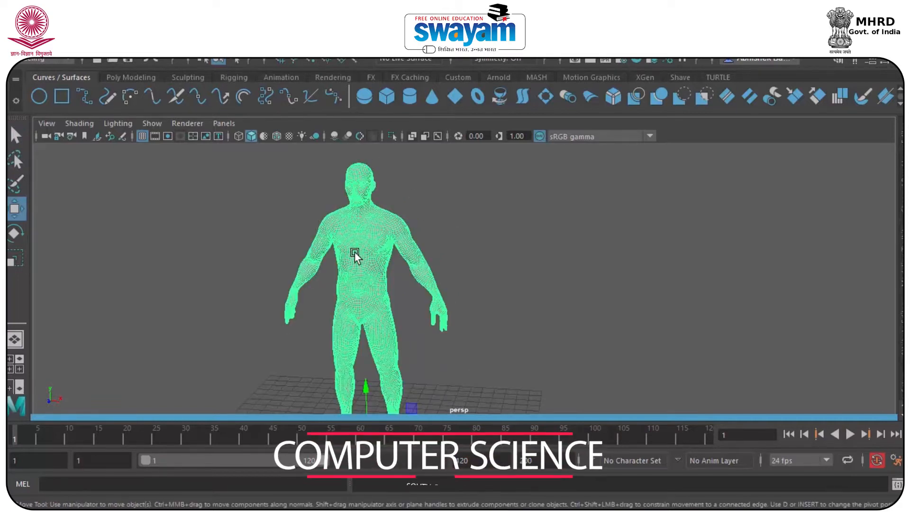
pyautogui.click(492, 254)
pyautogui.click(371, 245)
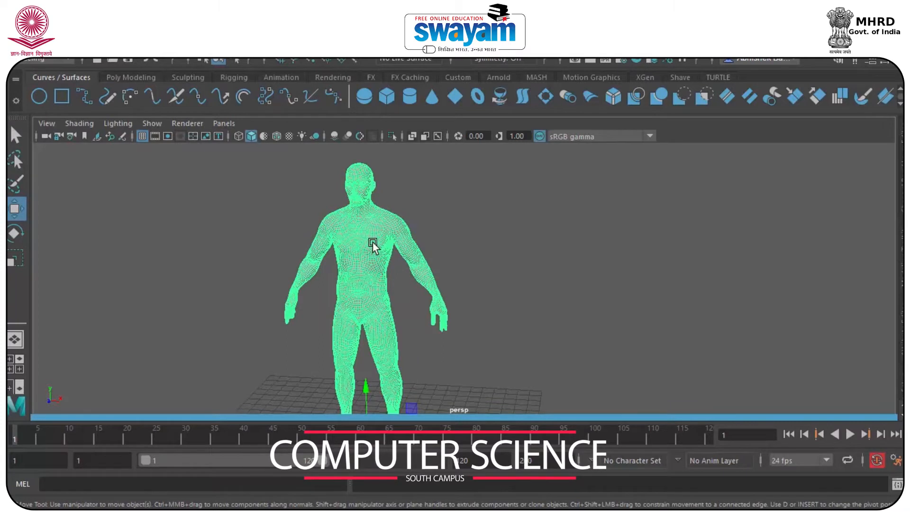
pyautogui.scroll(-4, 425, 333)
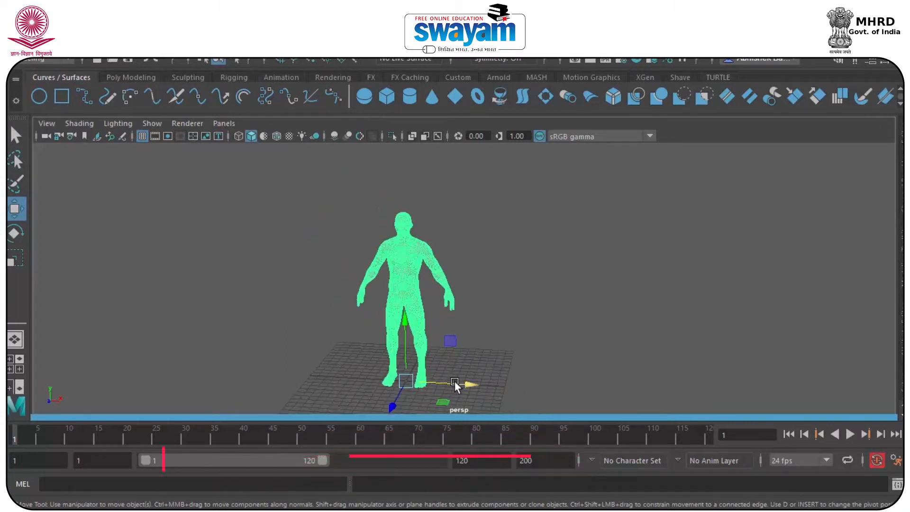
pyautogui.keyDown('shift'); pyautogui.moveTo(458, 388); pyautogui.dragTo(586, 401); pyautogui.keyUp('shift')
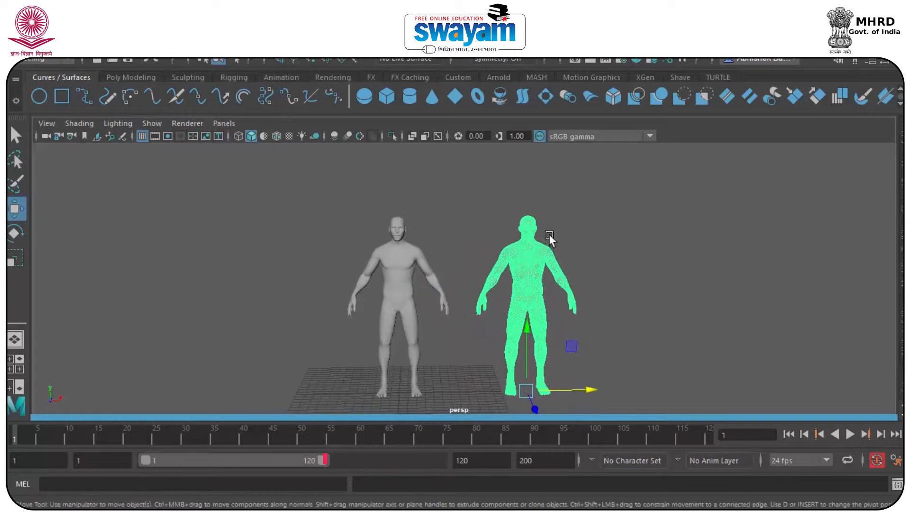
# Zoom in and orbit to the original figure's head in side profile
pyautogui.scroll(5, 388, 201)
pyautogui.keyDown('alt'); pyautogui.moveTo(389, 201); pyautogui.dragTo(459, 245, button='middle'); pyautogui.keyUp('alt')
pyautogui.scroll(5, 424, 244)
pyautogui.keyDown('alt'); pyautogui.moveTo(397, 228); pyautogui.dragTo(486, 232); pyautogui.keyUp('alt')
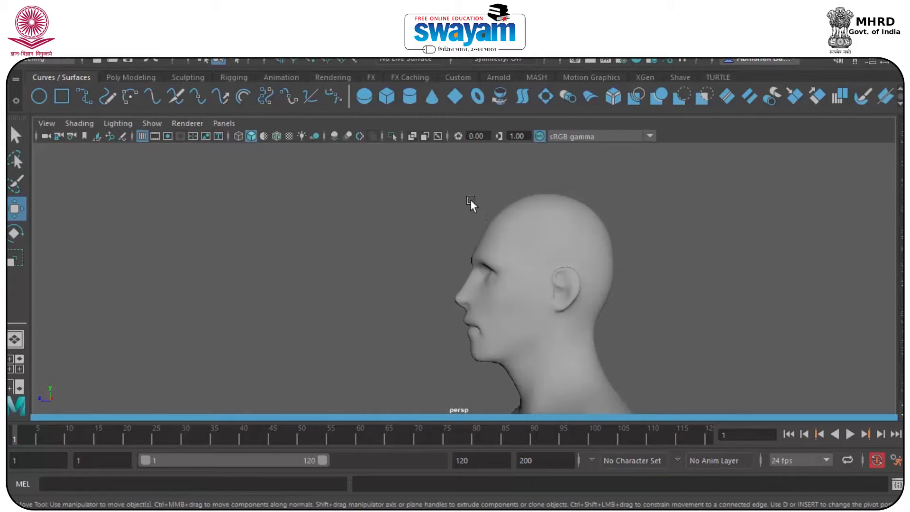
# Maximize the front view framing both figures and hide the viewport grid
pyautogui.scroll(-5, 582, 254)
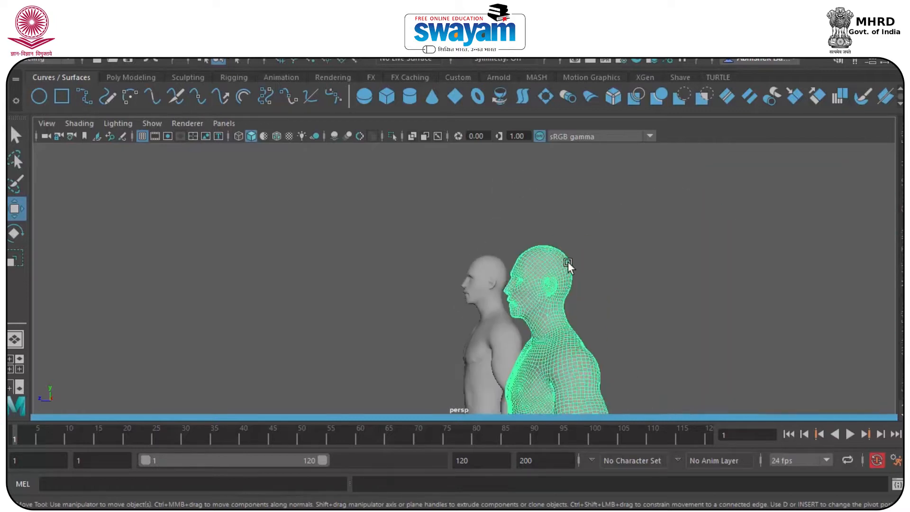
pyautogui.keyDown('alt'); pyautogui.moveTo(568, 261); pyautogui.dragTo(670, 280); pyautogui.keyUp('alt')
pyautogui.keyDown('alt'); pyautogui.moveTo(669, 280); pyautogui.dragTo(312, 353, button='middle'); pyautogui.keyUp('alt')
pyautogui.press('space')
pyautogui.press('space')
pyautogui.scroll(-5, 545, 256)
pyautogui.keyDown('alt'); pyautogui.moveTo(549, 240); pyautogui.dragTo(456, 347, button='middle'); pyautogui.keyUp('alt')
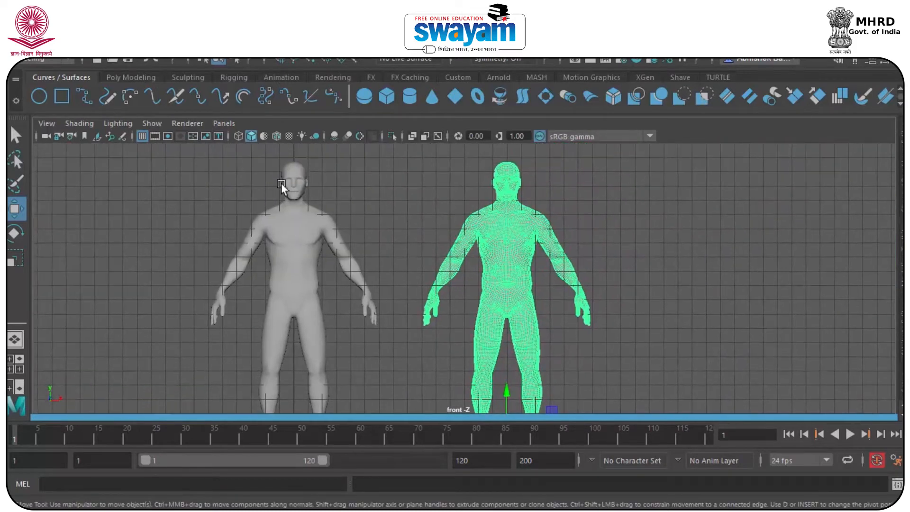
pyautogui.click(142, 136)
# Reselect the duplicated figure and switch it to Face selection mode
pyautogui.click(619, 207)
pyautogui.click(521, 221)
pyautogui.scroll(3, 520, 222)
pyautogui.rightClick(511, 231)
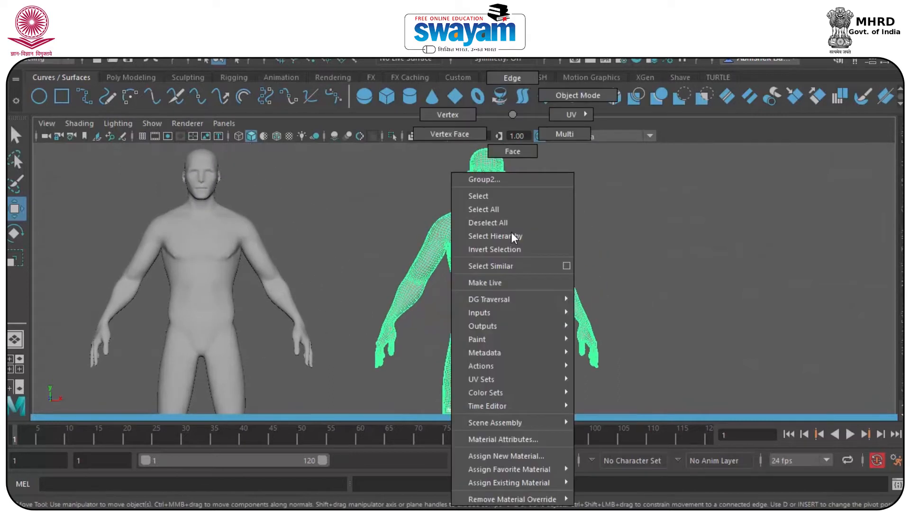
pyautogui.click(513, 152)
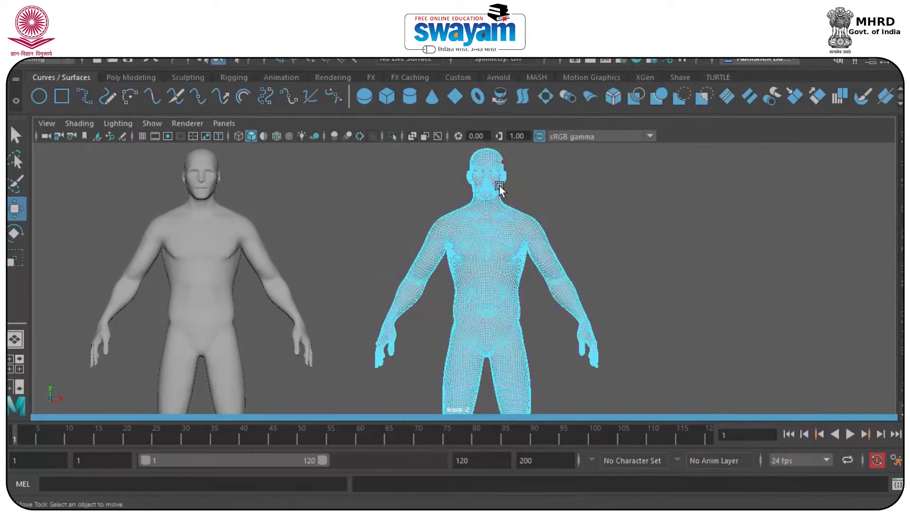
# Marquee-select the duplicate's body faces below the head and delete them
pyautogui.scroll(-2, 462, 213)
pyautogui.scroll(-1, 462, 213)
pyautogui.moveTo(406, 233); pyautogui.dragTo(641, 434)
pyautogui.press('Delete')
pyautogui.scroll(-3, 547, 298)
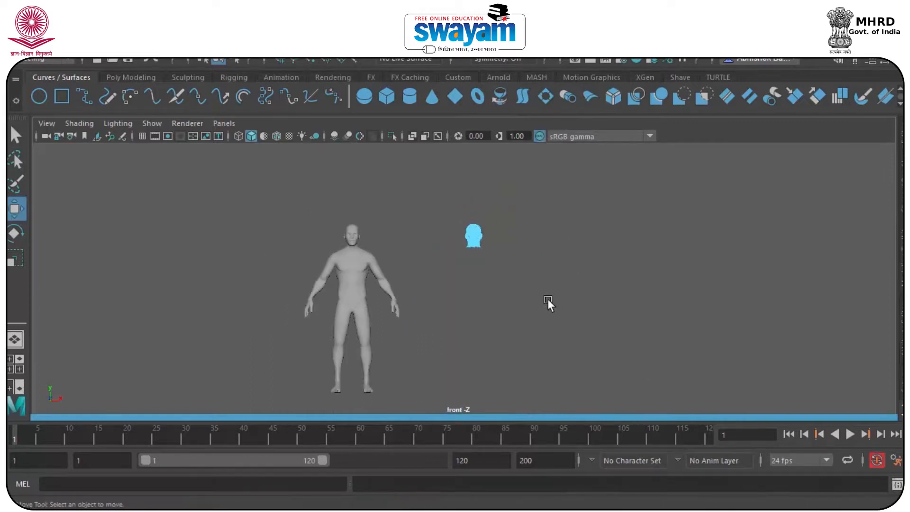
pyautogui.moveTo(536, 336); pyautogui.dragTo(437, 391)
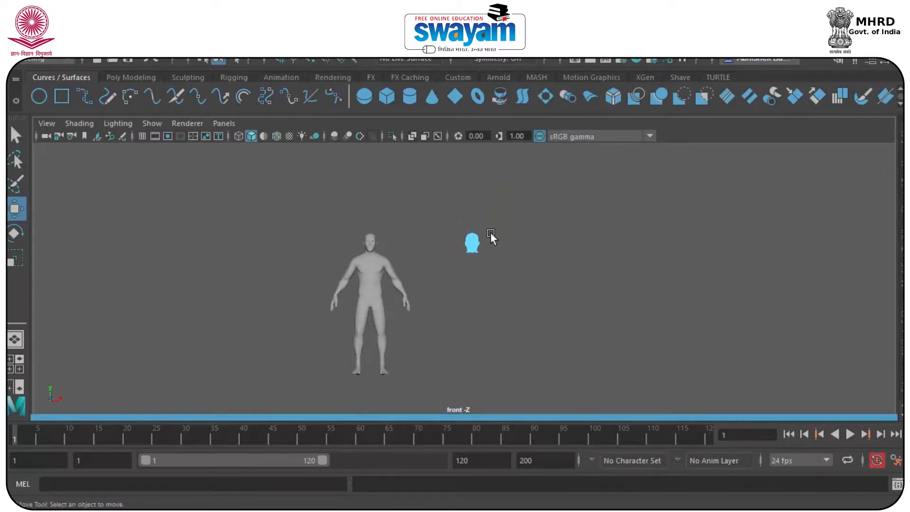
# Maximize the perspective view on the floating head and return it to Object Mode
pyautogui.scroll(3, 519, 189)
pyautogui.scroll(4, 518, 189)
pyautogui.keyDown('alt'); pyautogui.moveTo(558, 167); pyautogui.dragTo(439, 343, button='middle'); pyautogui.keyUp('alt')
pyautogui.scroll(6, 343, 307)
pyautogui.keyDown('alt'); pyautogui.moveTo(371, 283); pyautogui.dragTo(493, 233, button='middle'); pyautogui.keyUp('alt')
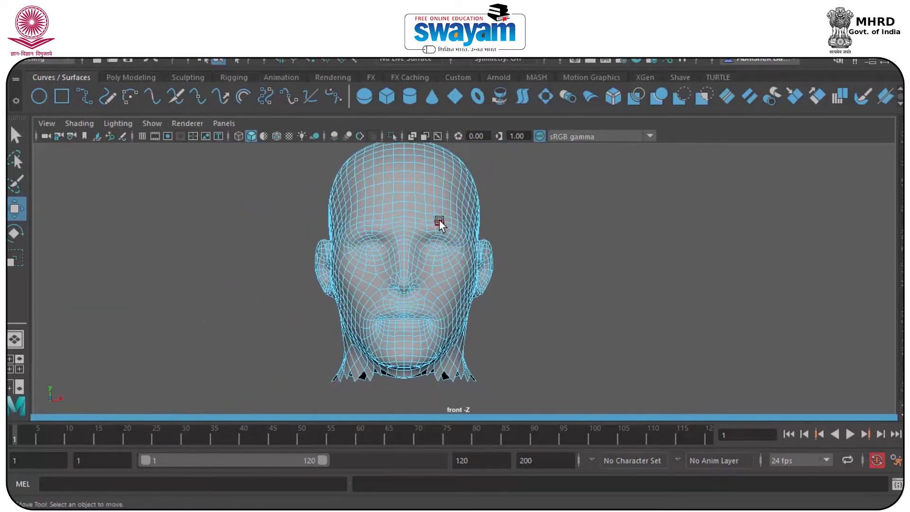
pyautogui.press('space')
pyautogui.press('space')
pyautogui.keyDown('alt'); pyautogui.moveTo(598, 219); pyautogui.dragTo(504, 221); pyautogui.keyUp('alt')
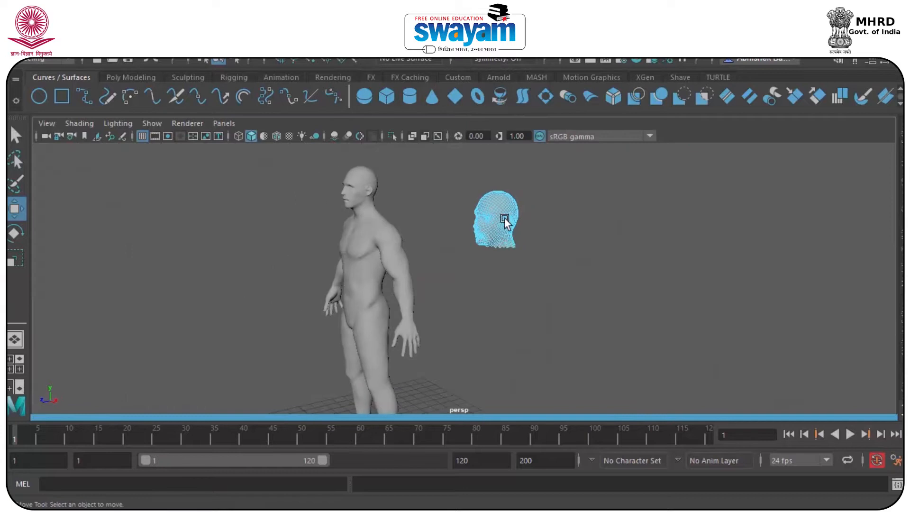
pyautogui.scroll(3, 499, 205)
pyautogui.moveTo(498, 203); pyautogui.dragTo(559, 95, button='right')
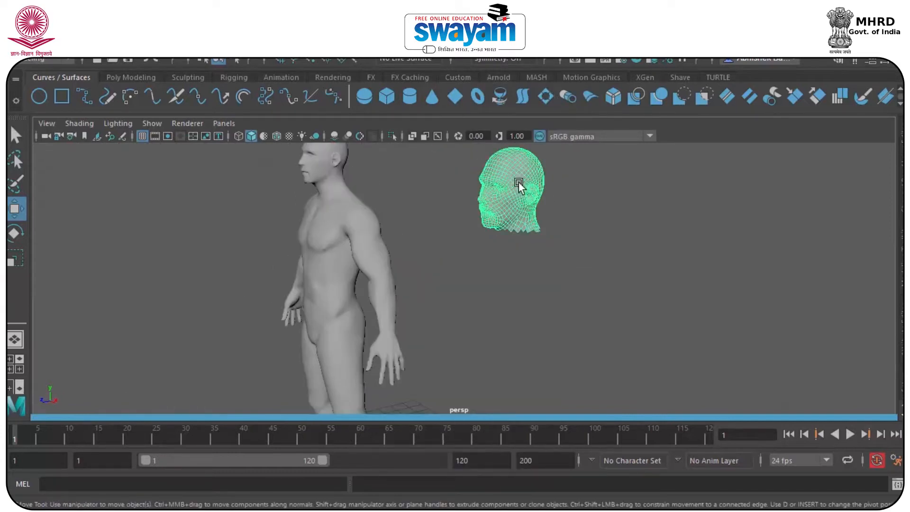
pyautogui.scroll(-3, 527, 195)
pyautogui.scroll(-4, 527, 196)
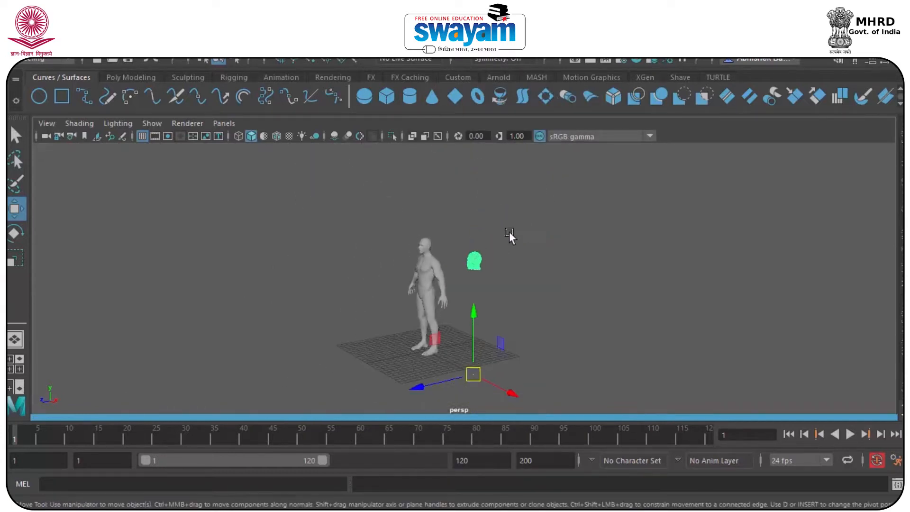
pyautogui.click(121, 41)
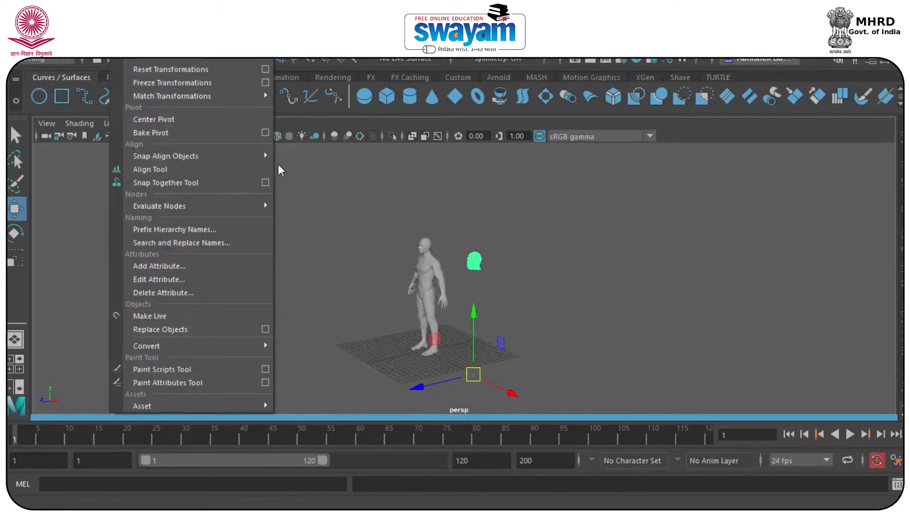
# Center the separated head's pivot with Modify > Center Pivot
pyautogui.click(542, 337)
pyautogui.moveTo(519, 226); pyautogui.dragTo(465, 288)
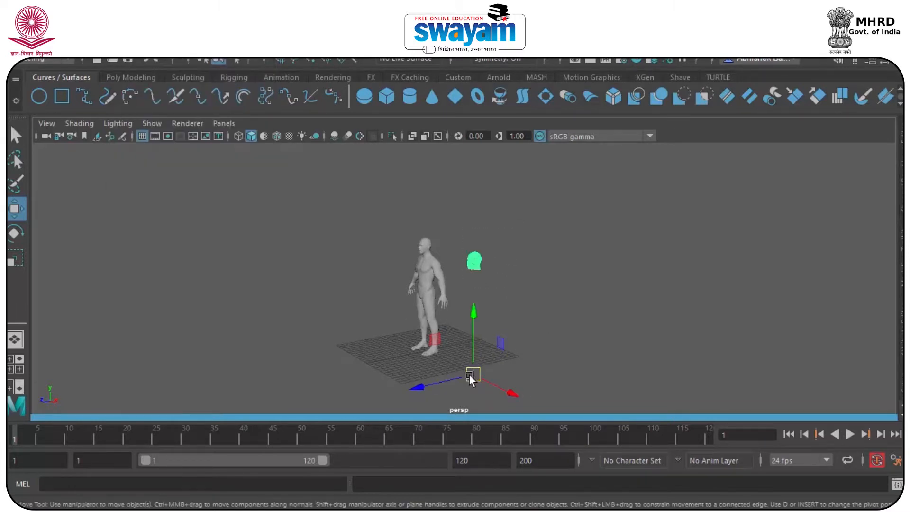
pyautogui.click(122, 33)
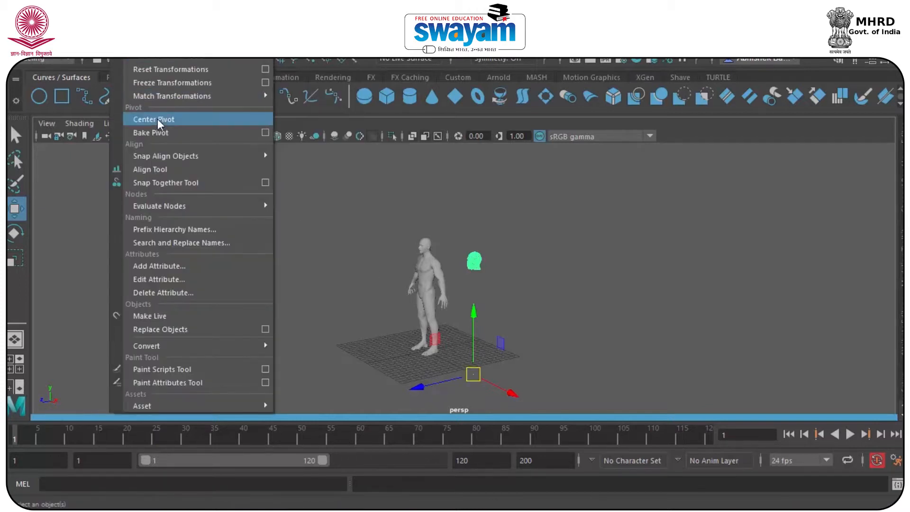
pyautogui.click(157, 118)
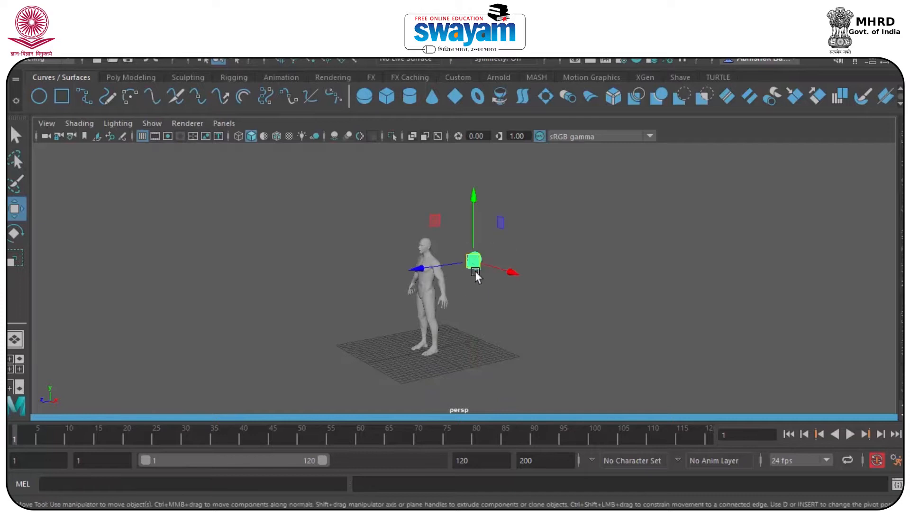
# Maximize the side view and frame the selected head in it
pyautogui.scroll(12, 490, 260)
pyautogui.keyDown('alt'); pyautogui.moveTo(536, 229); pyautogui.dragTo(460, 224); pyautogui.keyUp('alt')
pyautogui.keyDown('alt'); pyautogui.moveTo(460, 224); pyautogui.dragTo(385, 296, button='middle'); pyautogui.keyUp('alt')
pyautogui.press('space')
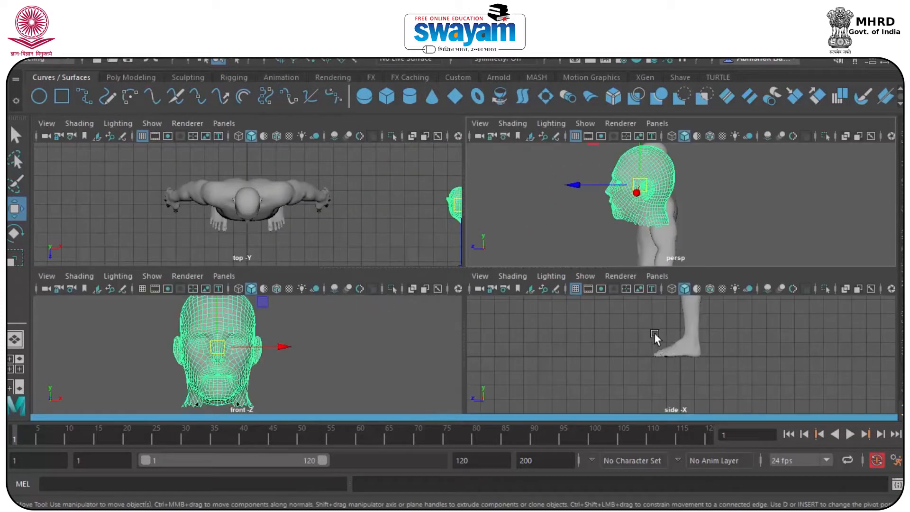
pyautogui.press('space')
pyautogui.press('f')
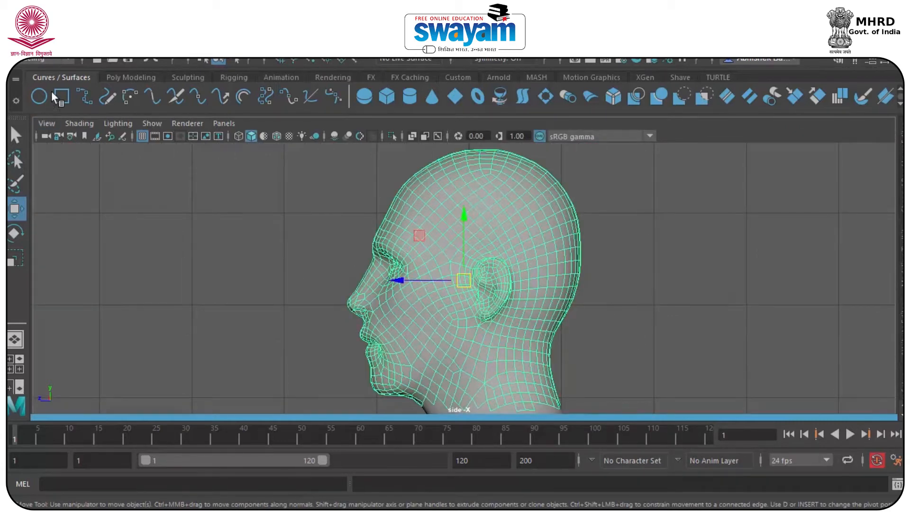
# Paint-select the scalp faces on top and back of the head with a 0.3857 brush
pyautogui.click(16, 186)
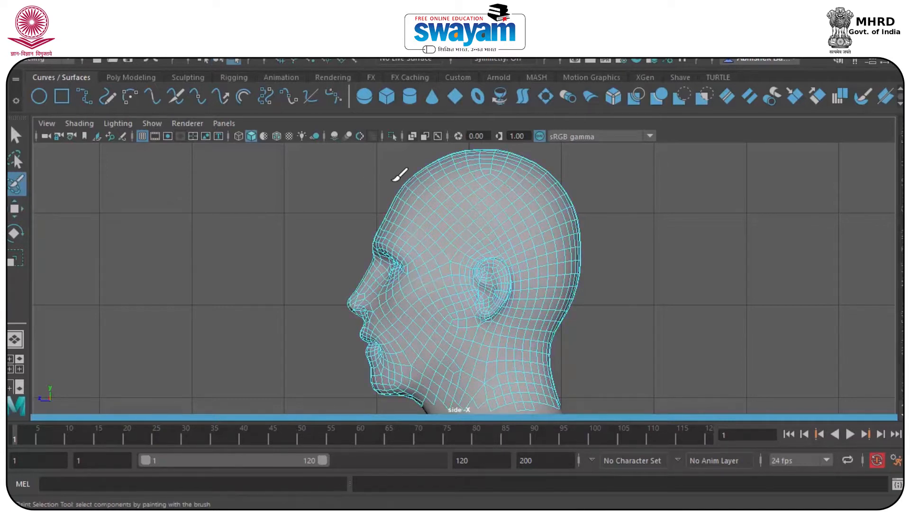
pyautogui.scroll(-4, 416, 179)
pyautogui.scroll(3, 443, 243)
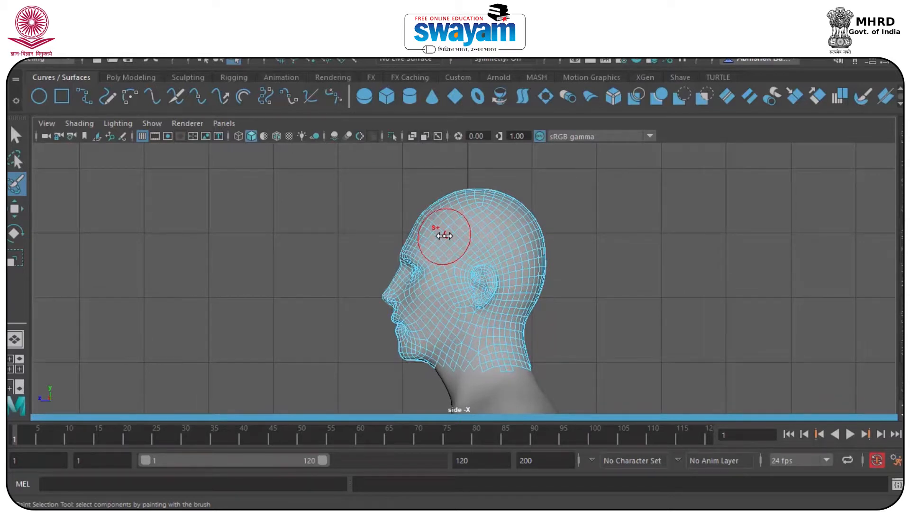
pyautogui.moveTo(443, 235)
pyautogui.mouseDown()
pyautogui.moveTo(366, 230)
pyautogui.moveTo(402, 227)
pyautogui.moveTo(451, 252)
pyautogui.moveTo(492, 254)
pyautogui.moveTo(520, 318)
pyautogui.moveTo(535, 303)
pyautogui.moveTo(543, 237)
pyautogui.mouseUp()
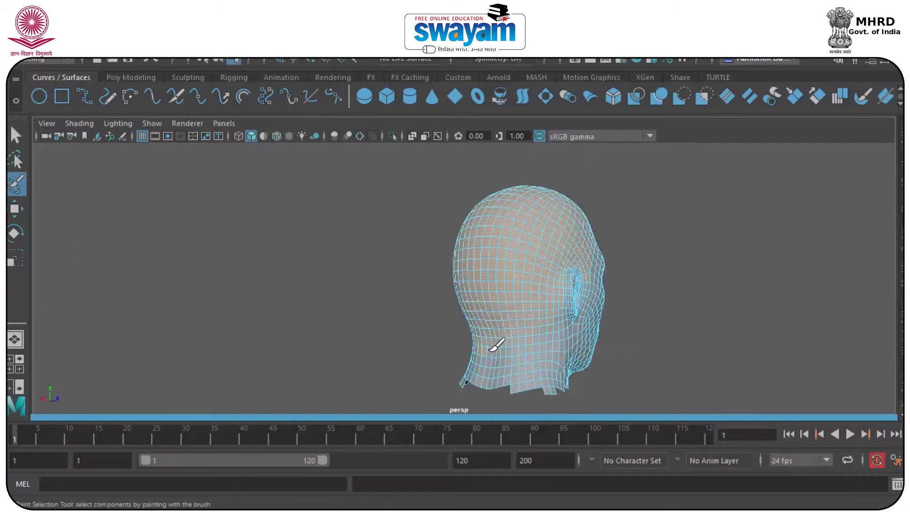
pyautogui.moveTo(561, 311)
pyautogui.keyDown('alt'); pyautogui.mouseDown()
pyautogui.moveTo(412, 309)
pyautogui.moveTo(321, 329)
pyautogui.moveTo(193, 323)
pyautogui.moveTo(231, 305)
pyautogui.mouseUp(); pyautogui.keyUp('alt')
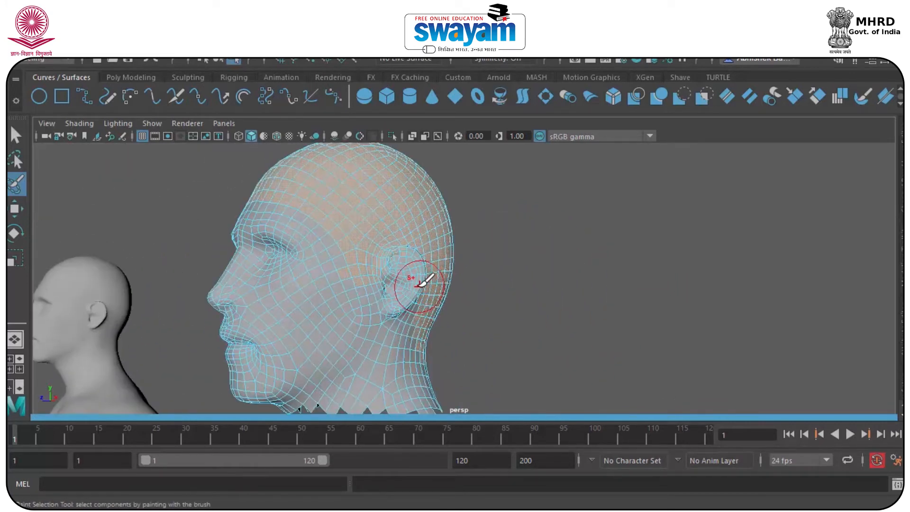
pyautogui.scroll(-3, 421, 284)
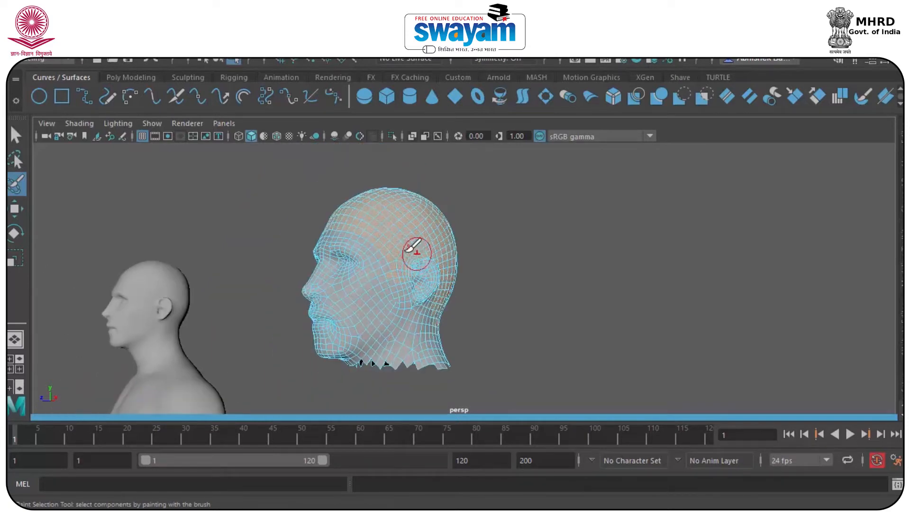
pyautogui.click(266, 35)
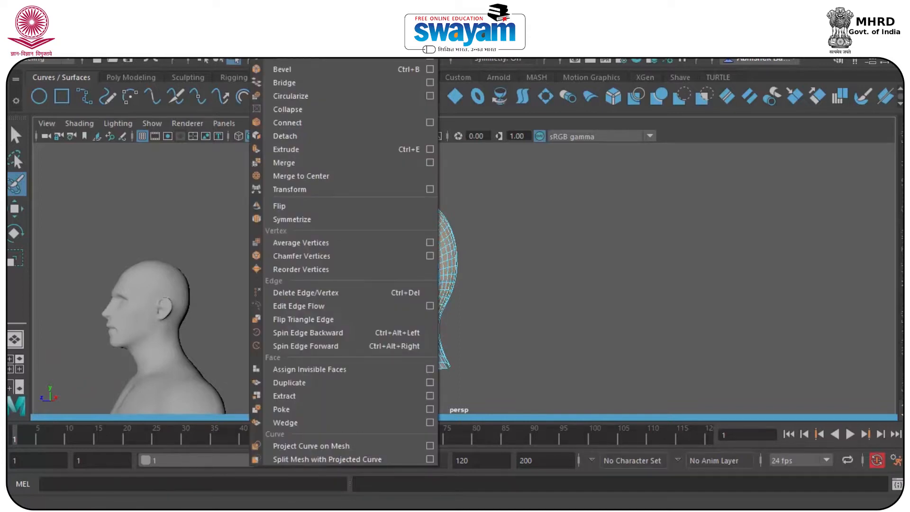
# Extract the painted scalp faces into a separate piece and select the scalp cap
pyautogui.moveTo(311, 34)
pyautogui.moveTo(266, 35)
pyautogui.click(299, 396)
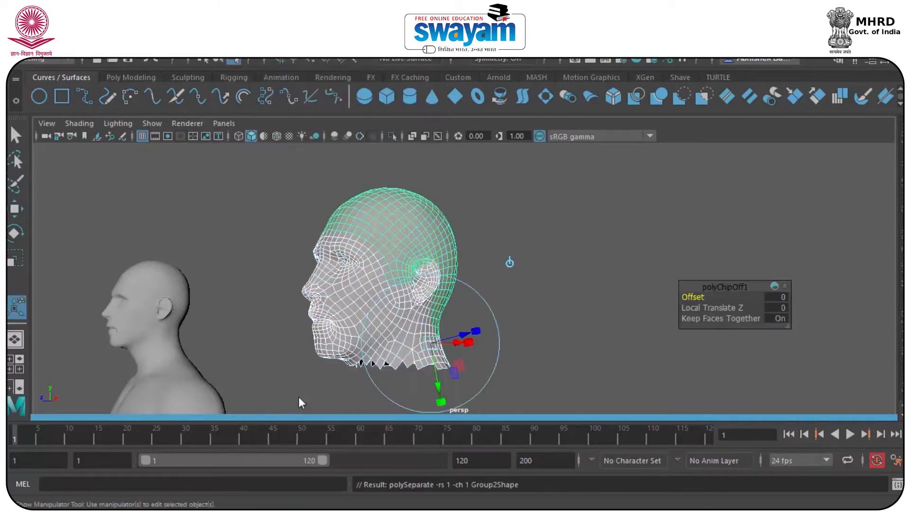
pyautogui.press('w')
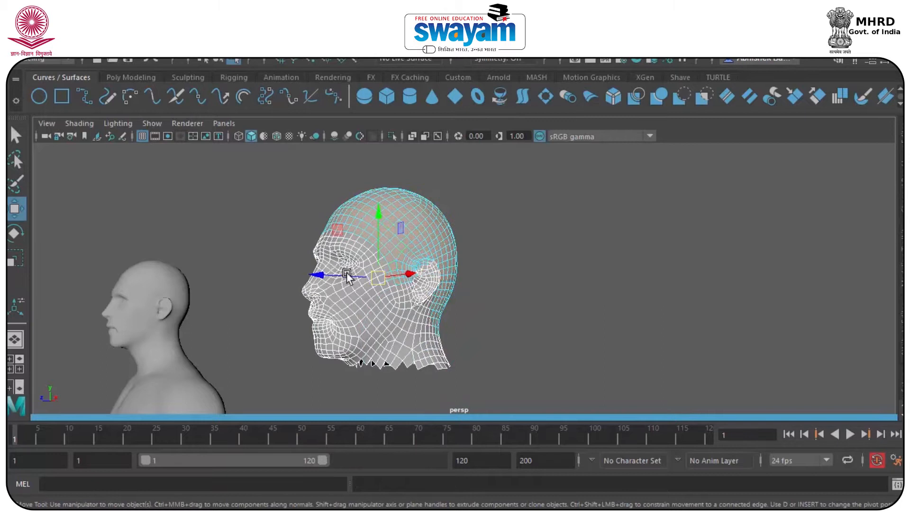
pyautogui.keyDown('alt'); pyautogui.moveTo(386, 273); pyautogui.dragTo(479, 290); pyautogui.keyUp('alt')
pyautogui.moveTo(479, 291); pyautogui.dragTo(541, 99, button='right')
pyautogui.keyDown('alt'); pyautogui.moveTo(559, 274); pyautogui.dragTo(538, 246); pyautogui.keyUp('alt')
pyautogui.click(470, 259)
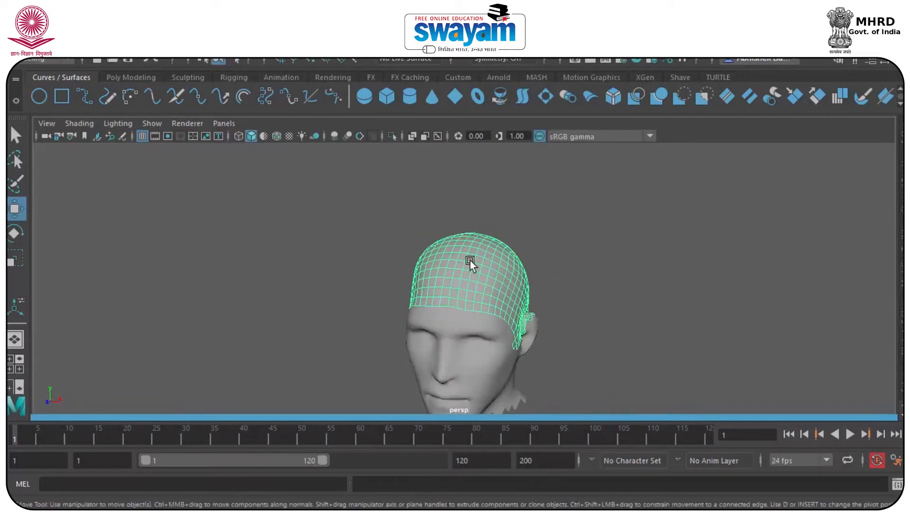
# Delete the leftover face mesh, keeping only the scalp cap
pyautogui.scroll(-5, 490, 272)
pyautogui.keyDown('alt'); pyautogui.moveTo(490, 274); pyautogui.dragTo(506, 297); pyautogui.keyUp('alt')
pyautogui.click(476, 309)
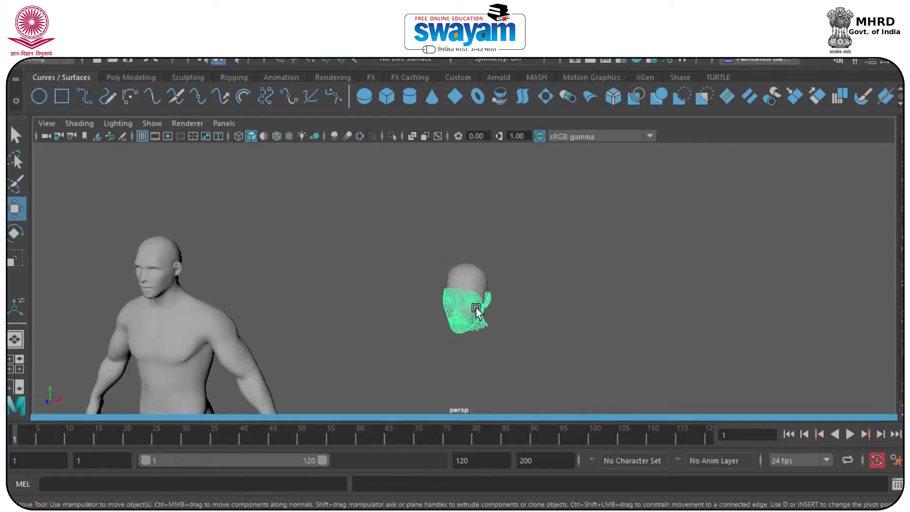
pyautogui.press('Delete')
pyautogui.click(474, 278)
pyautogui.keyDown('alt'); pyautogui.moveTo(470, 306); pyautogui.dragTo(272, 284); pyautogui.keyUp('alt')
# Reselect the scalp cap on its own from the back view
pyautogui.click(345, 228)
pyautogui.click(266, 34)
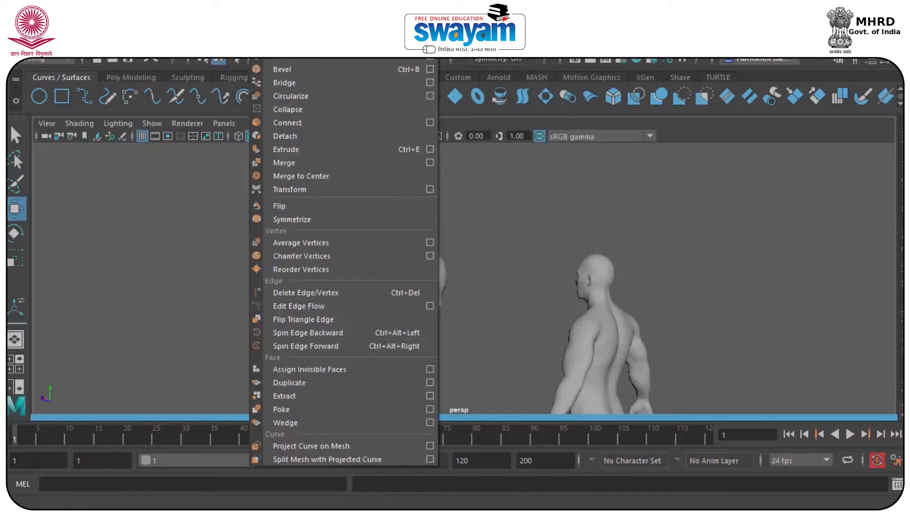
pyautogui.click(524, 236)
pyautogui.moveTo(394, 217); pyautogui.dragTo(459, 320)
pyautogui.scroll(3, 431, 305)
pyautogui.click(434, 284)
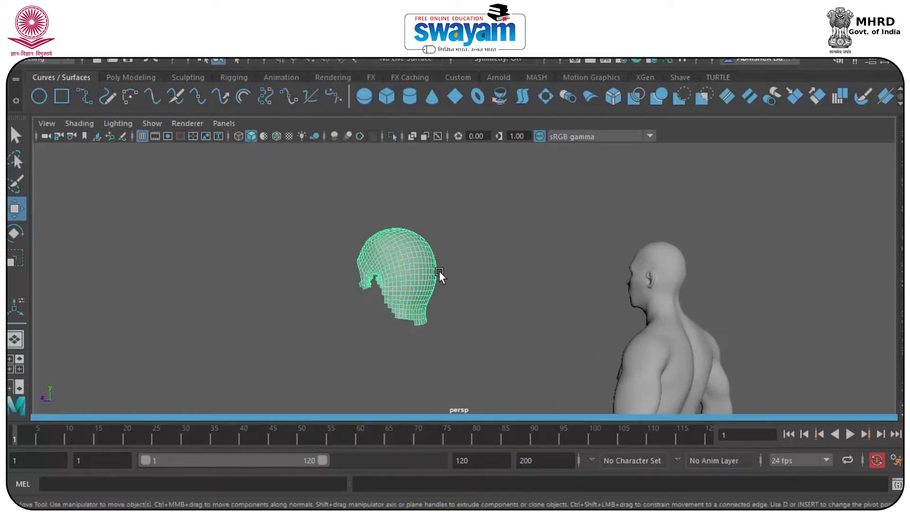
pyautogui.click(452, 270)
pyautogui.scroll(3, 285, 288)
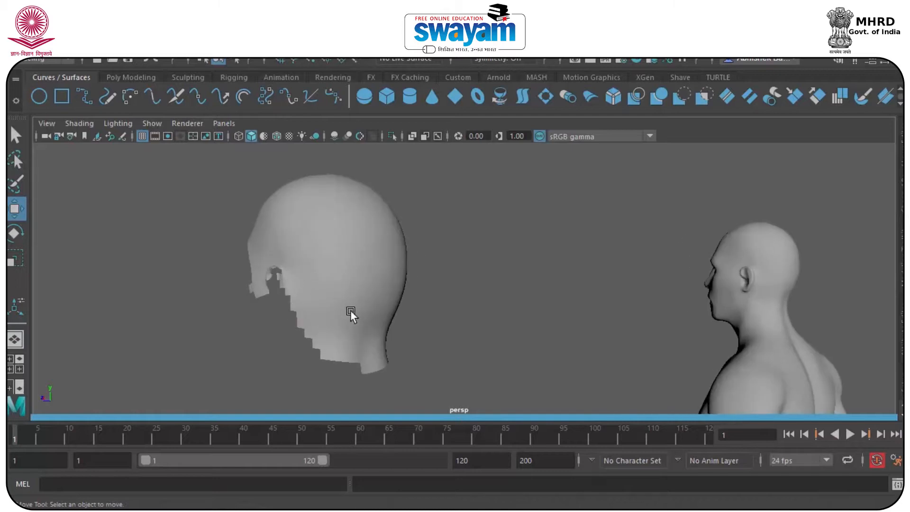
pyautogui.click(345, 279)
pyautogui.press('1')
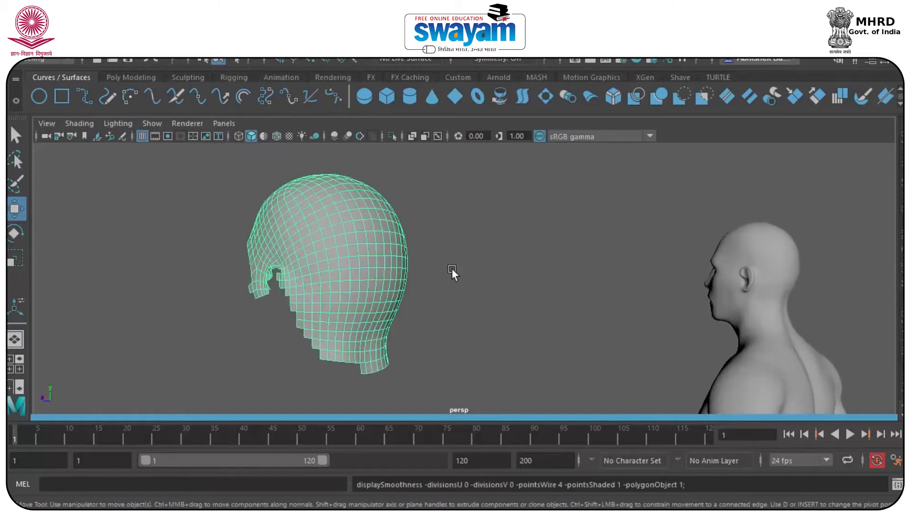
pyautogui.click(724, 255)
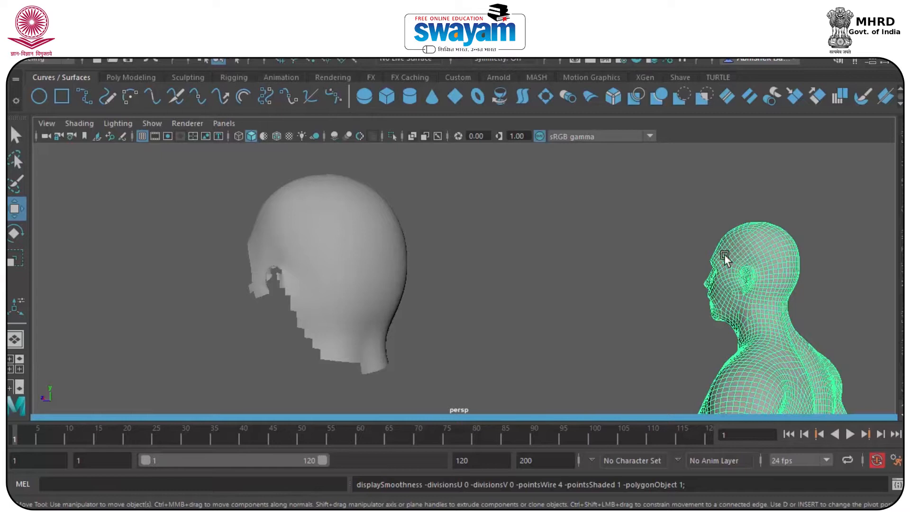
pyautogui.click(686, 225)
pyautogui.click(759, 249)
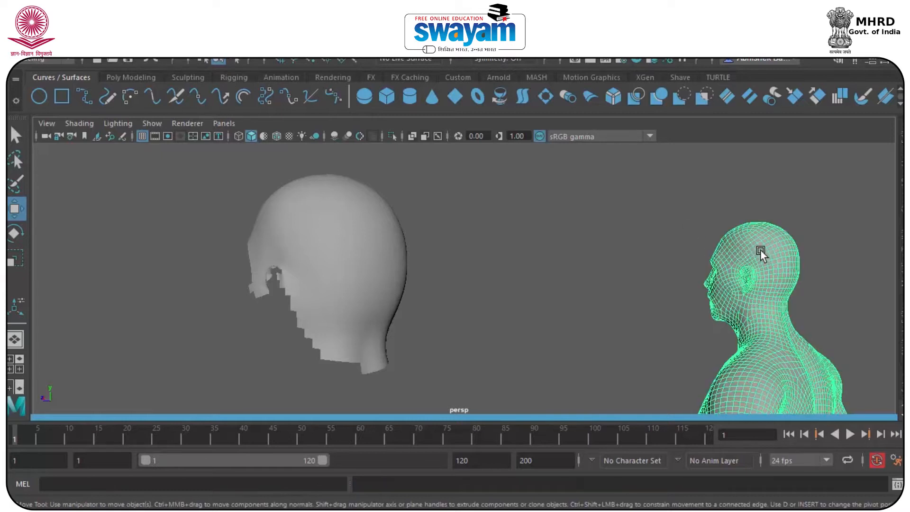
pyautogui.scroll(4, 737, 275)
pyautogui.click(734, 275)
pyautogui.keyDown('alt'); pyautogui.moveTo(735, 275); pyautogui.dragTo(544, 236, button='middle'); pyautogui.keyUp('alt')
pyautogui.click(751, 270)
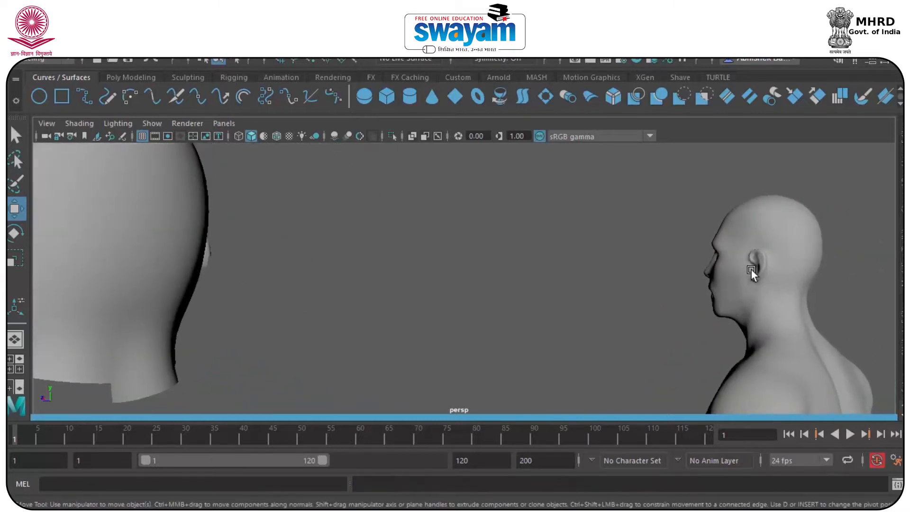
pyautogui.click(750, 269)
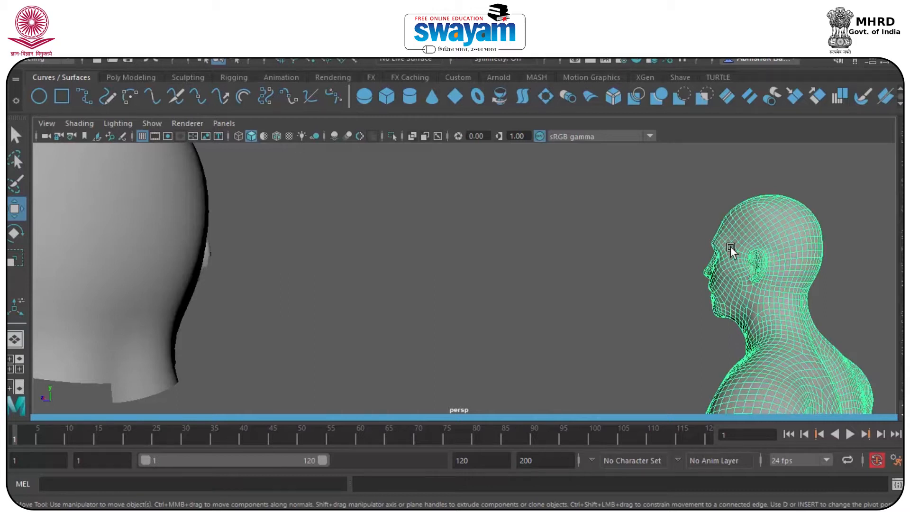
pyautogui.press('3')
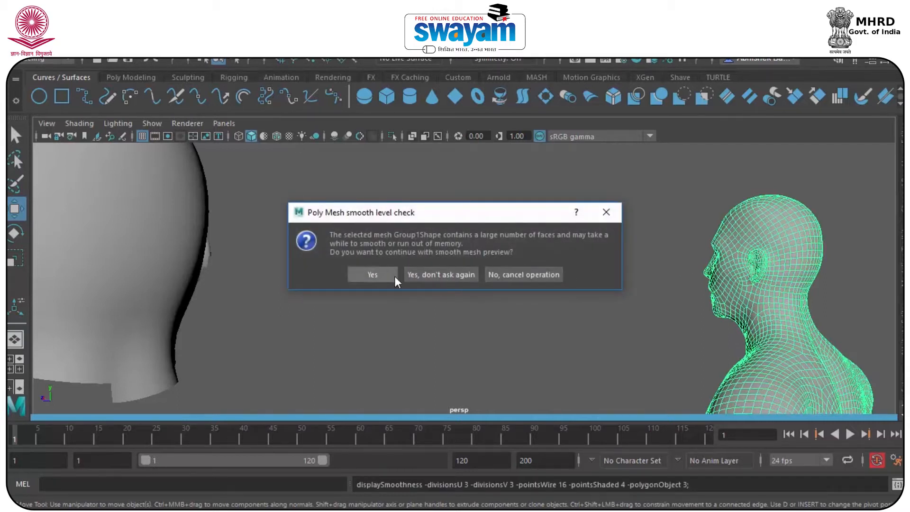
pyautogui.click(543, 275)
pyautogui.keyDown('alt'); pyautogui.moveTo(599, 300); pyautogui.dragTo(560, 197, button='right'); pyautogui.keyUp('alt')
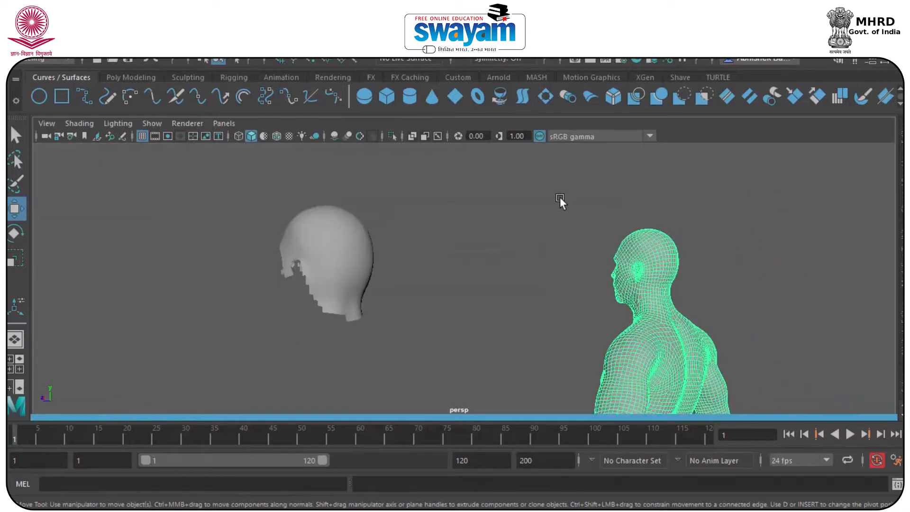
pyautogui.click(329, 252)
pyautogui.keyDown('alt'); pyautogui.moveTo(326, 316); pyautogui.dragTo(425, 310); pyautogui.keyUp('alt')
# Show the scalp cap unsmoothed and center its pivot with Modify > Center Pivot
pyautogui.click(448, 214)
pyautogui.click(390, 251)
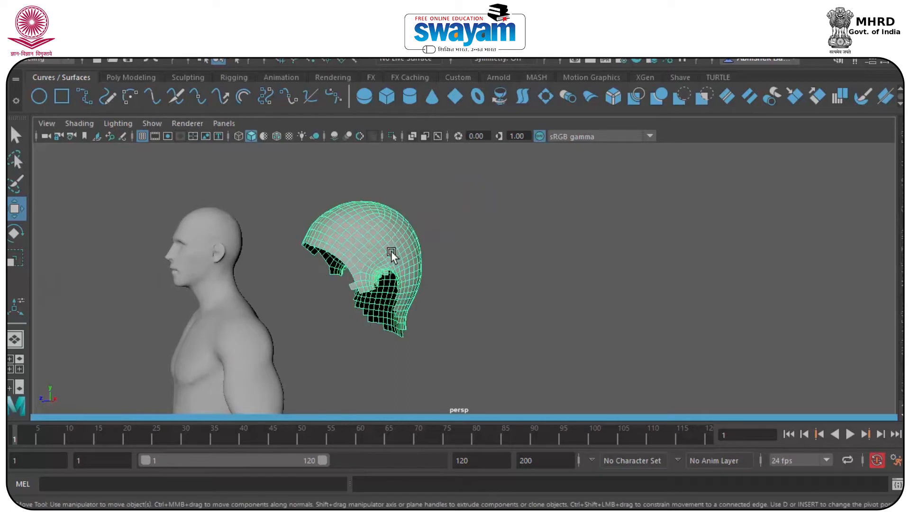
pyautogui.press('1')
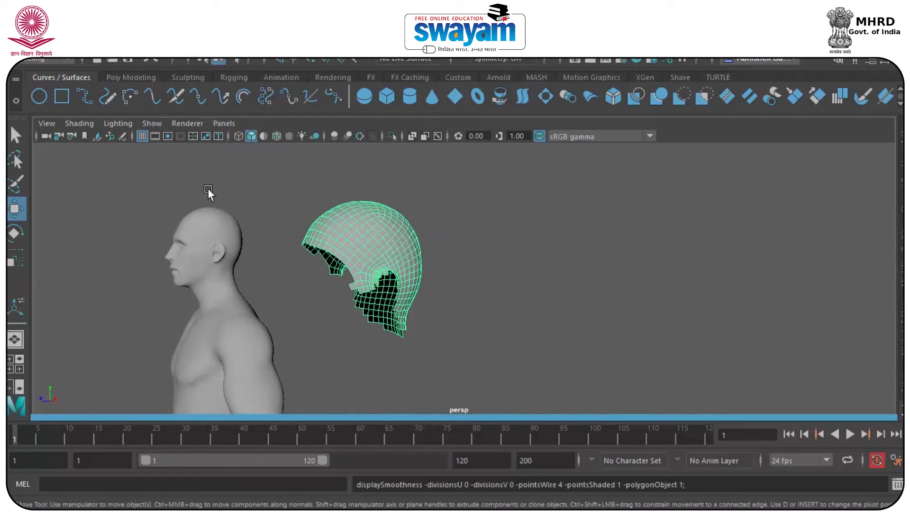
pyautogui.click(118, 50)
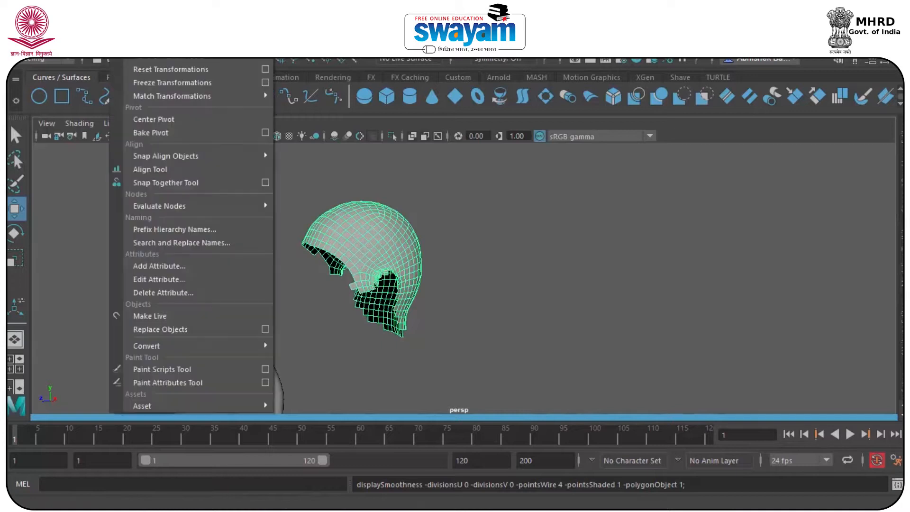
pyautogui.click(165, 124)
pyautogui.click(395, 187)
# Move the scalp cap along X onto the body's head in front view, checking in perspective
pyautogui.click(355, 253)
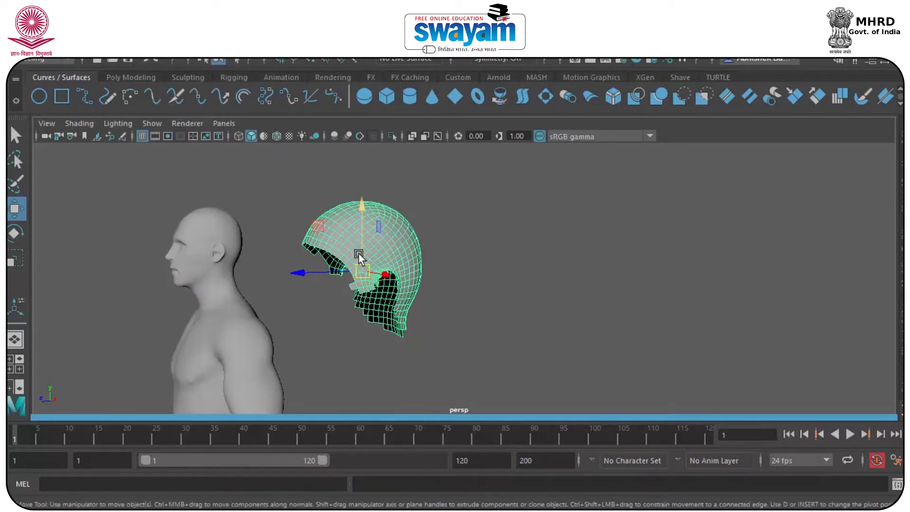
pyautogui.press('space')
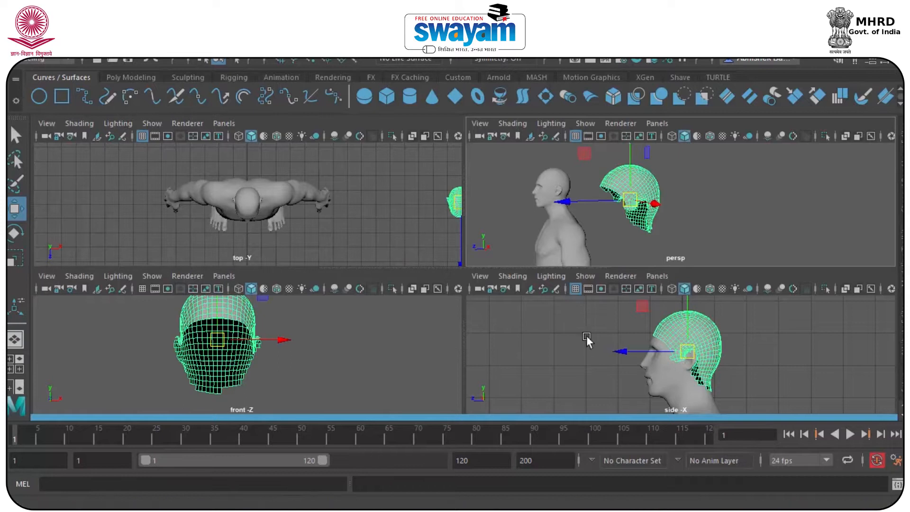
pyautogui.press('space')
pyautogui.scroll(-5, 355, 322)
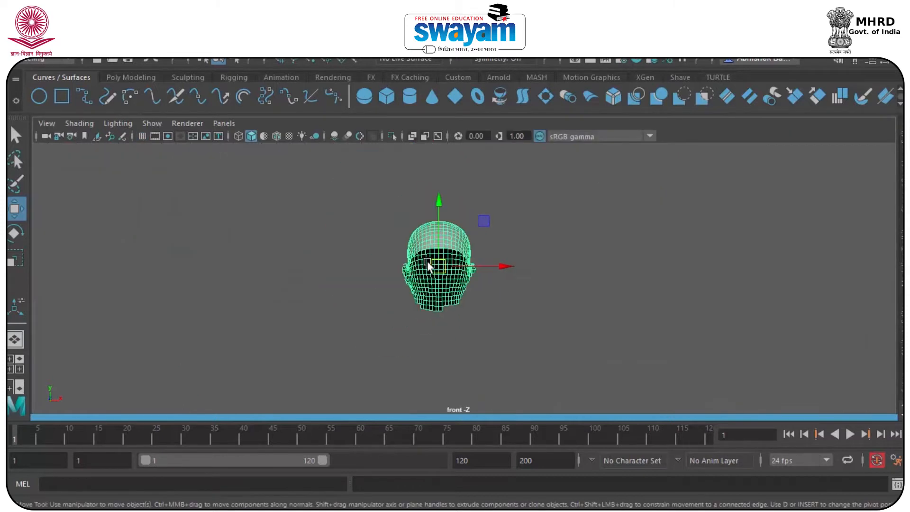
pyautogui.moveTo(467, 270); pyautogui.dragTo(61, 275)
pyautogui.press('space')
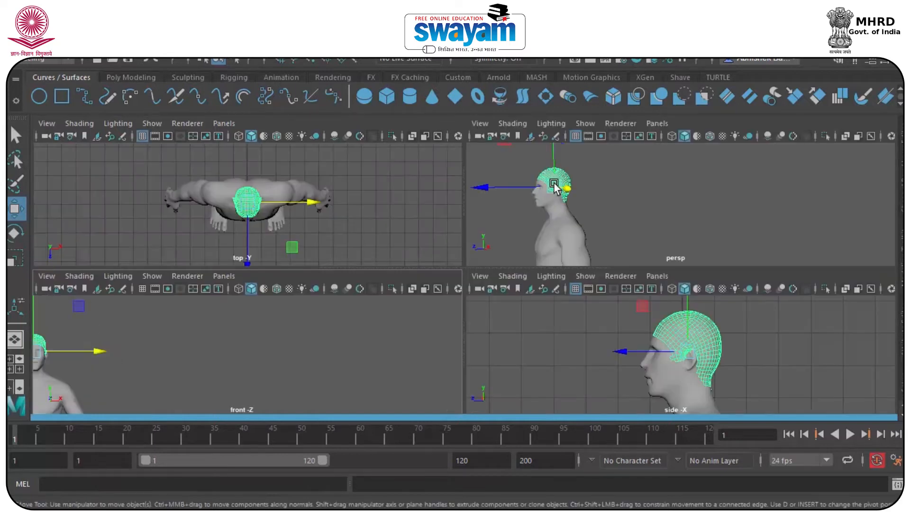
pyautogui.press('space')
pyautogui.moveTo(452, 251)
pyautogui.keyDown('alt'); pyautogui.mouseDown()
pyautogui.moveTo(545, 257)
pyautogui.moveTo(513, 283)
pyautogui.moveTo(461, 246)
pyautogui.mouseUp(); pyautogui.keyUp('alt')
pyautogui.press('f')
pyautogui.hotkey('ctrl', 'z')
pyautogui.click(500, 220)
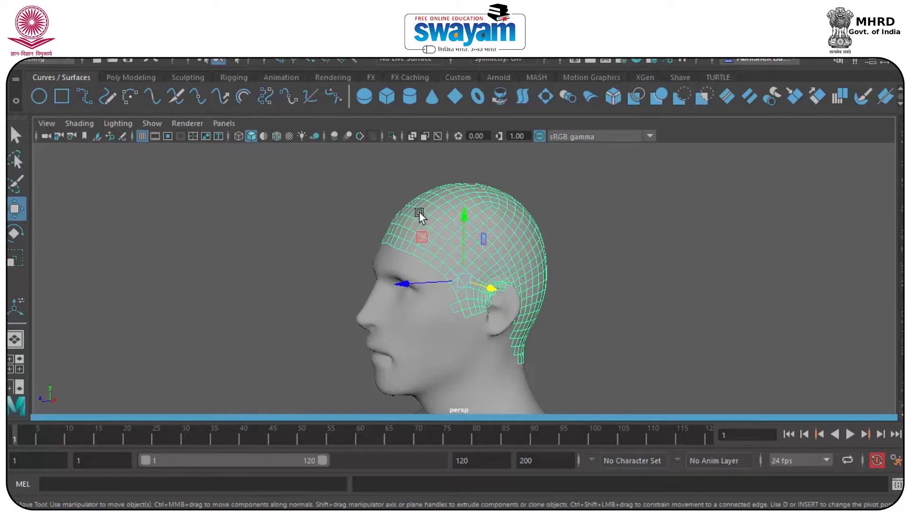
# Switch to the FX menu set and apply nHair > Make Selected Curves Dynamic
pyautogui.click(47, 57)
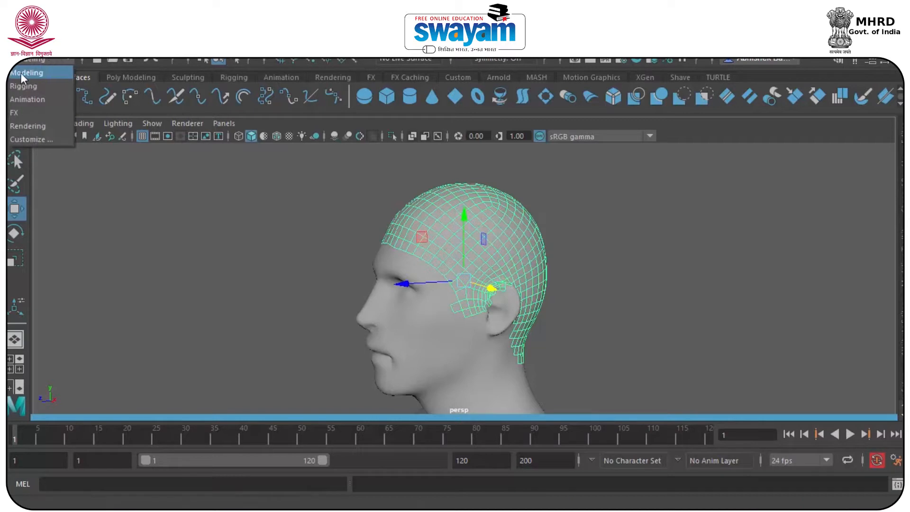
pyautogui.click(16, 114)
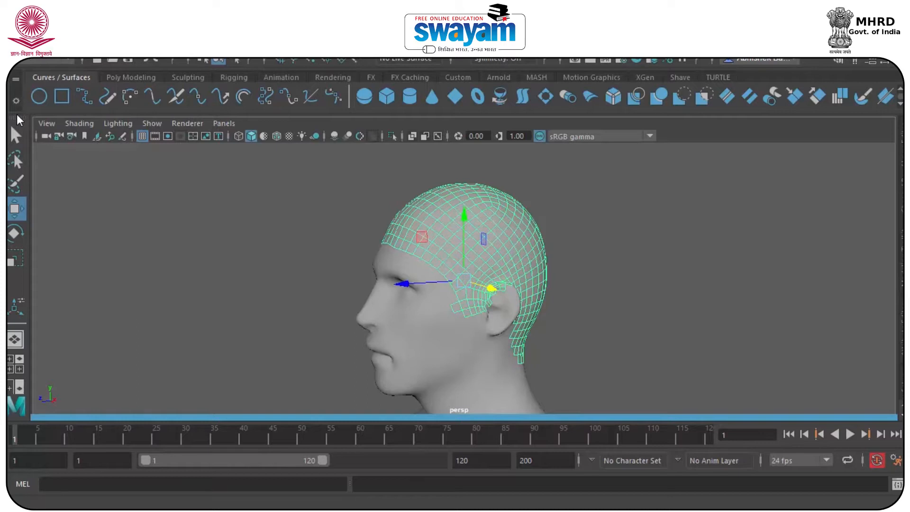
pyautogui.click(338, 31)
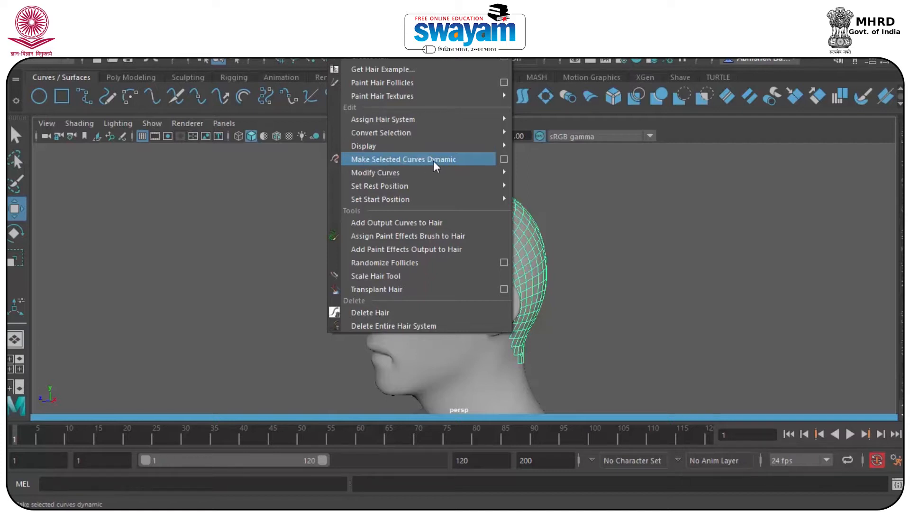
pyautogui.click(510, 161)
# Reselect the scalp cap and maximize the side view from the four-view layout
pyautogui.click(624, 190)
pyautogui.click(499, 240)
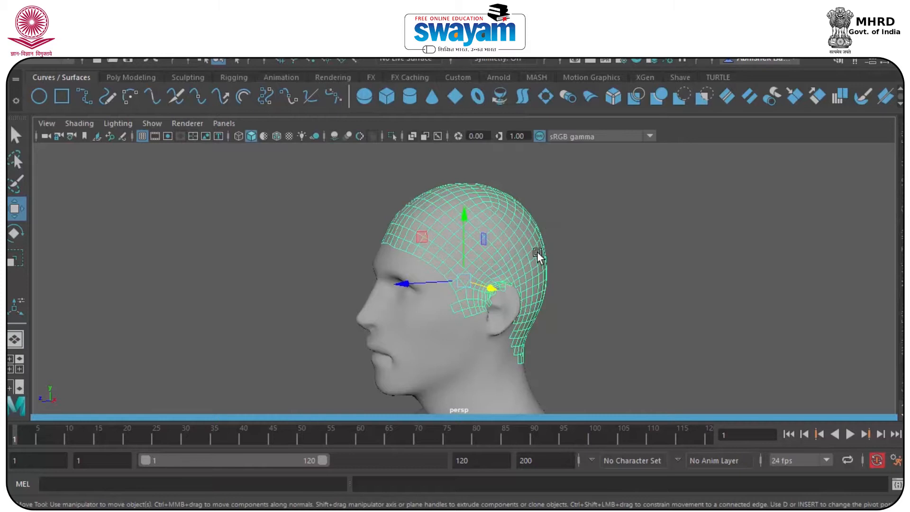
pyautogui.press('space')
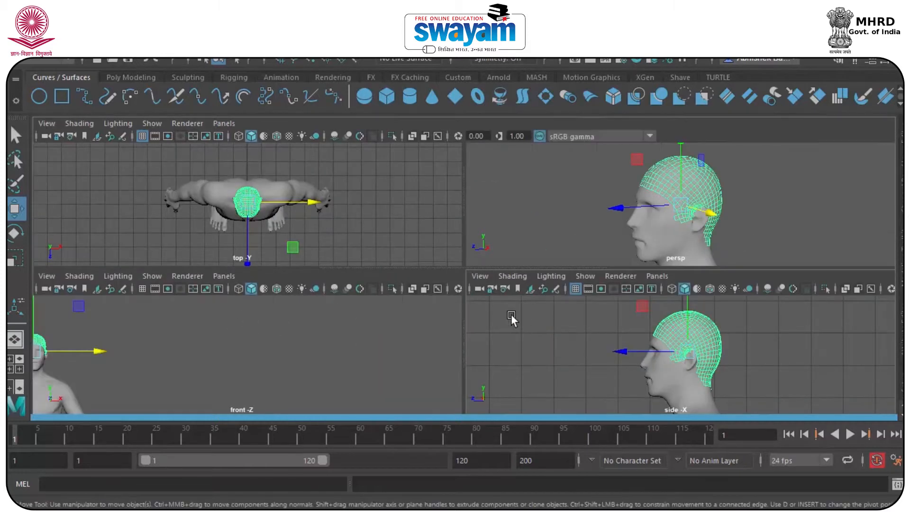
pyautogui.press('space')
pyautogui.click(605, 230)
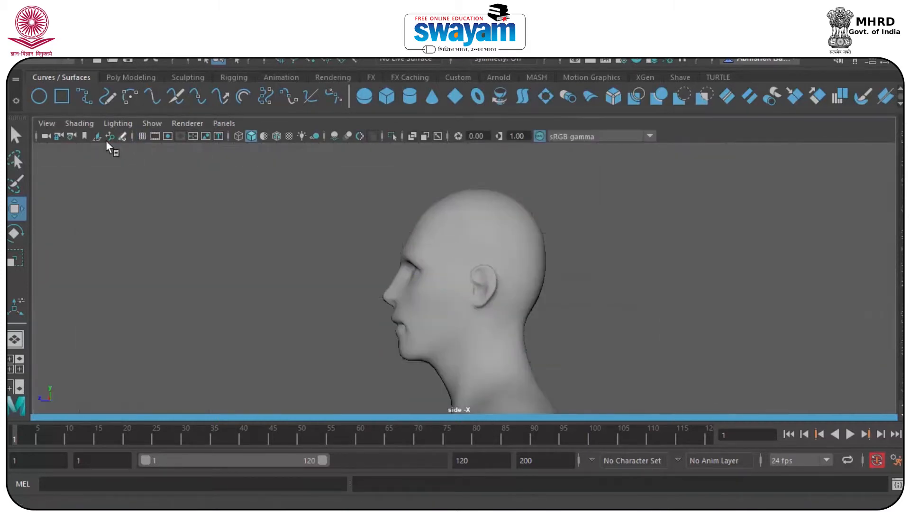
# Switch to the EP Curve Tool and the side camera view of the head
pyautogui.click(84, 96)
pyautogui.scroll(5, 442, 213)
pyautogui.press('space')
pyautogui.moveTo(414, 195); pyautogui.dragTo(411, 273)
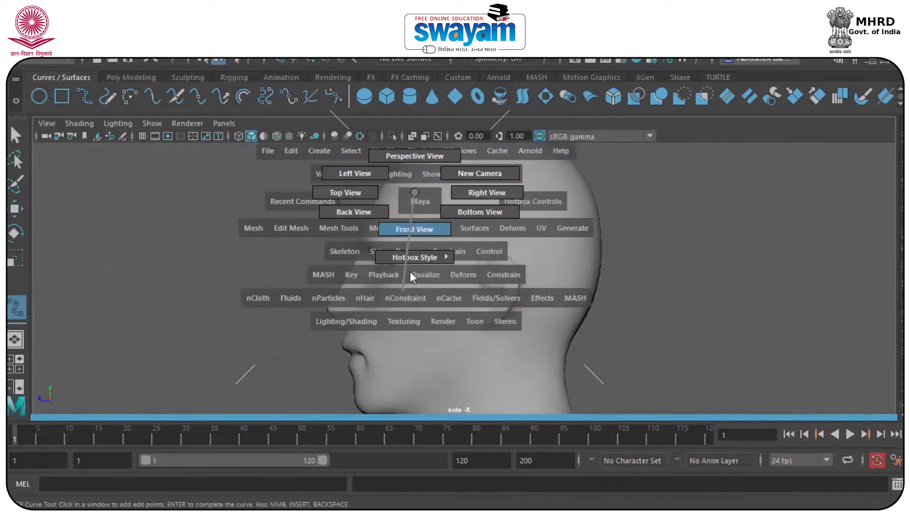
pyautogui.moveTo(416, 190); pyautogui.dragTo(415, 190)
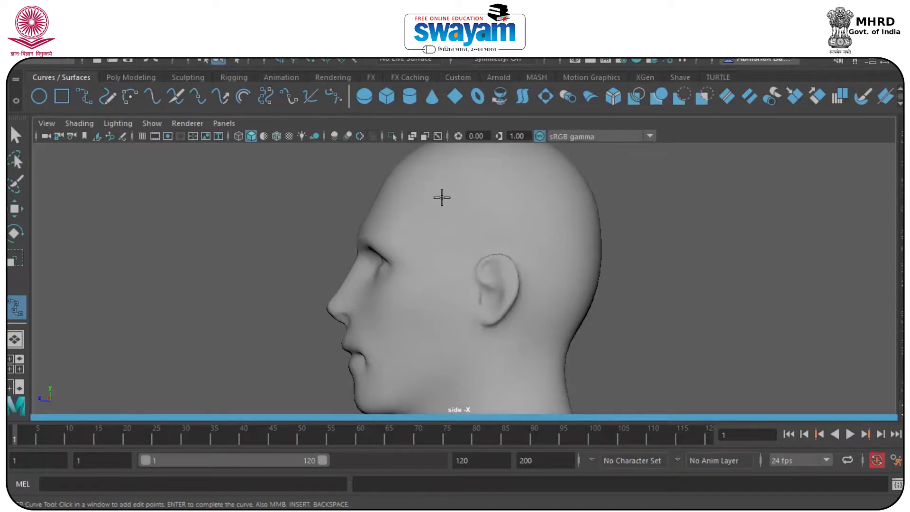
pyautogui.scroll(4, 436, 263)
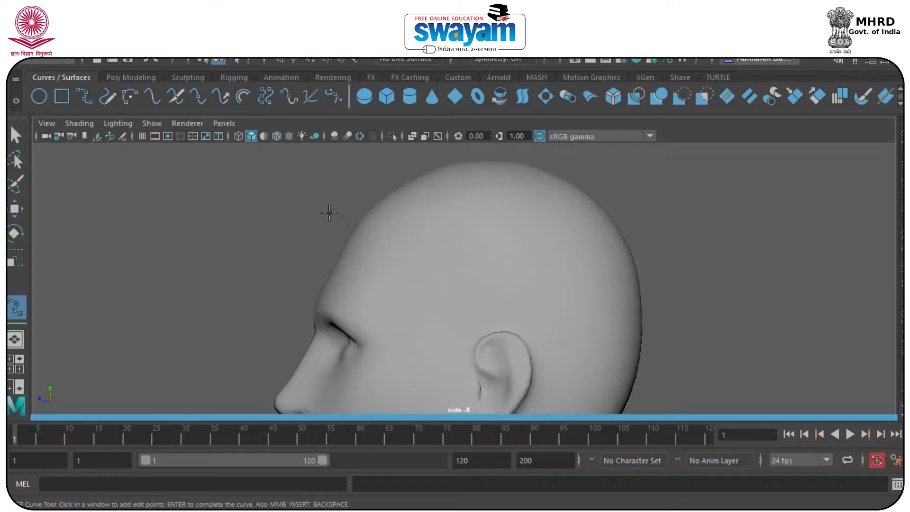
# Sketch trial hair curves over the head, then undo and delete the unwanted attempts
pyautogui.click(322, 180)
pyautogui.moveTo(338, 152)
pyautogui.mouseDown()
pyautogui.moveTo(335, 138)
pyautogui.moveTo(365, 150)
pyautogui.moveTo(350, 142)
pyautogui.mouseUp()
pyautogui.keyDown('alt'); pyautogui.moveTo(375, 200); pyautogui.dragTo(352, 211, button='middle'); pyautogui.keyUp('alt')
pyautogui.hotkey('ctrl', 'z')
pyautogui.click(339, 317)
pyautogui.click(319, 266)
pyautogui.moveTo(341, 223); pyautogui.dragTo(386, 183)
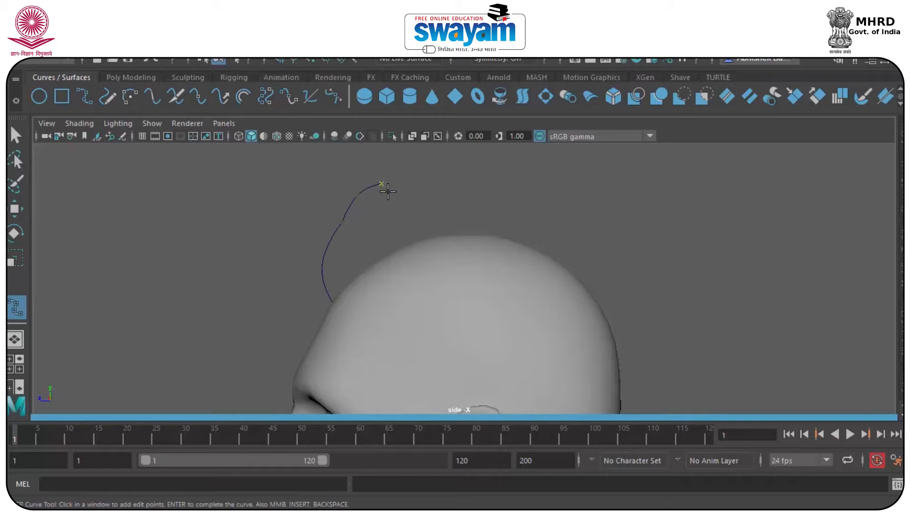
pyautogui.press('w')
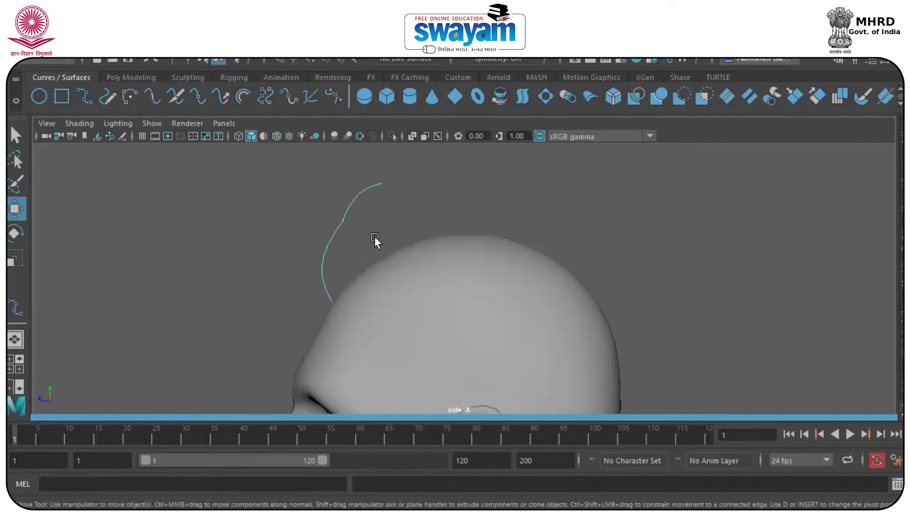
pyautogui.press('y')
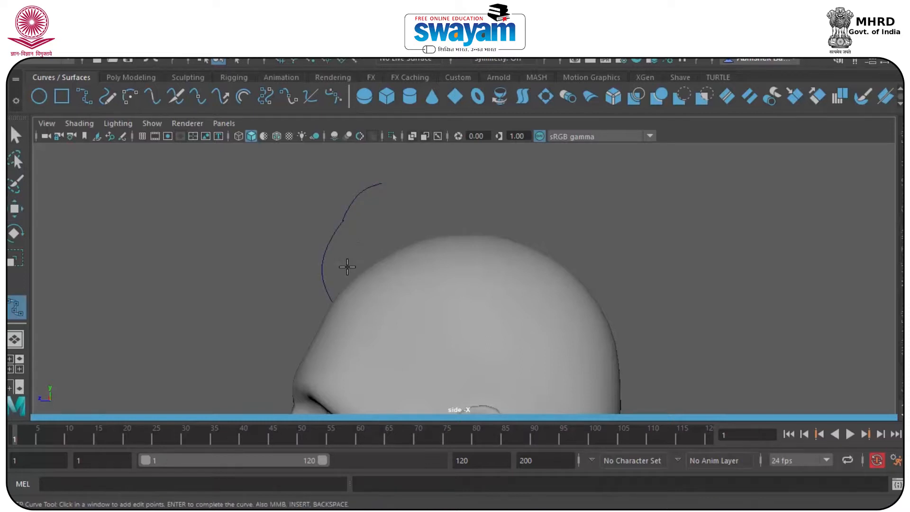
pyautogui.press('w')
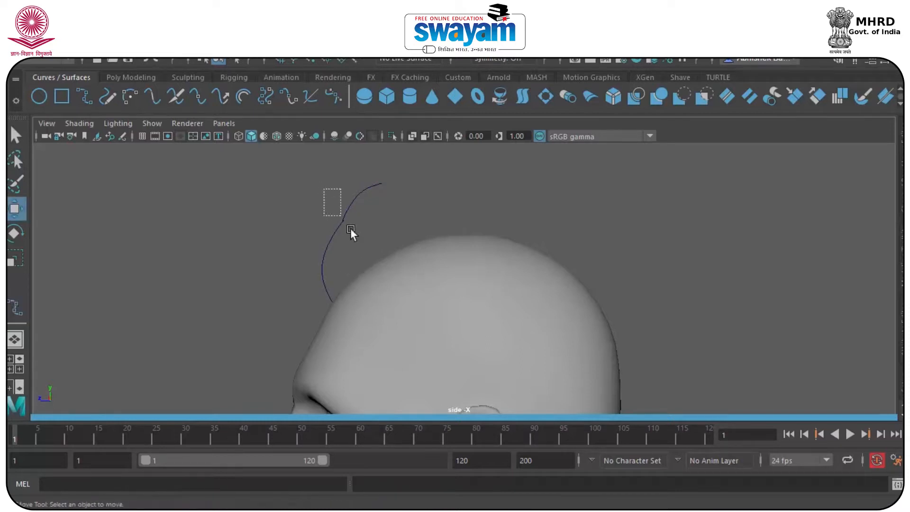
pyautogui.press('Delete')
# Draw the first hair curve from the head's edge up over the top, finishing with Enter
pyautogui.click(84, 98)
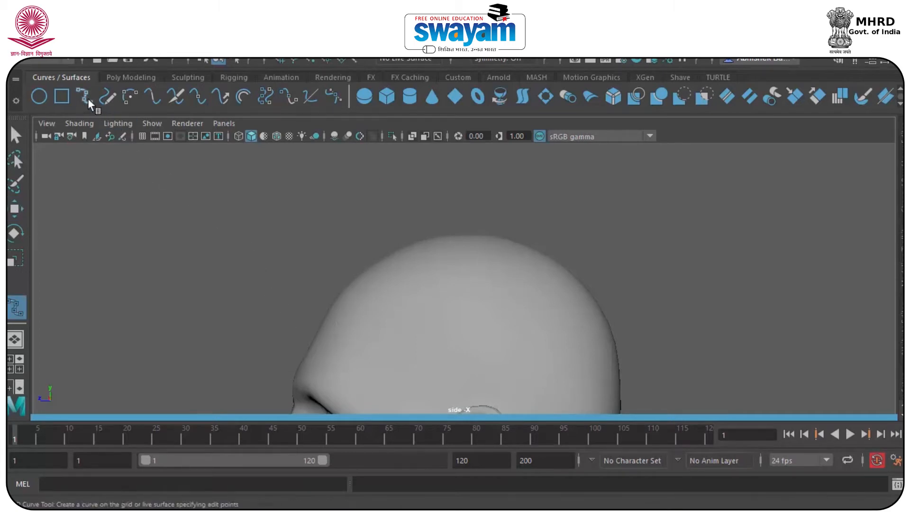
pyautogui.click(317, 327)
pyautogui.click(308, 276)
pyautogui.click(337, 255)
pyautogui.moveTo(340, 250); pyautogui.dragTo(349, 231)
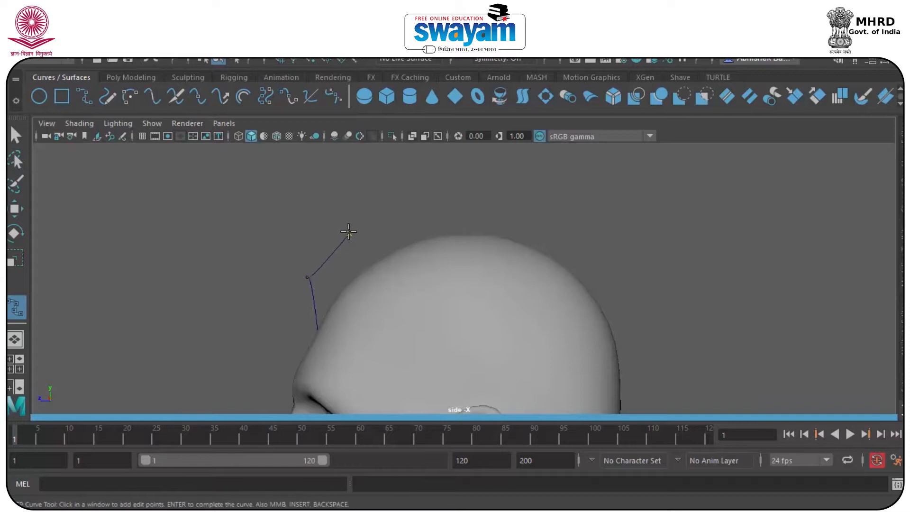
pyautogui.hotkey('ctrl', 'z')
pyautogui.hotkey('ctrl', 'z')
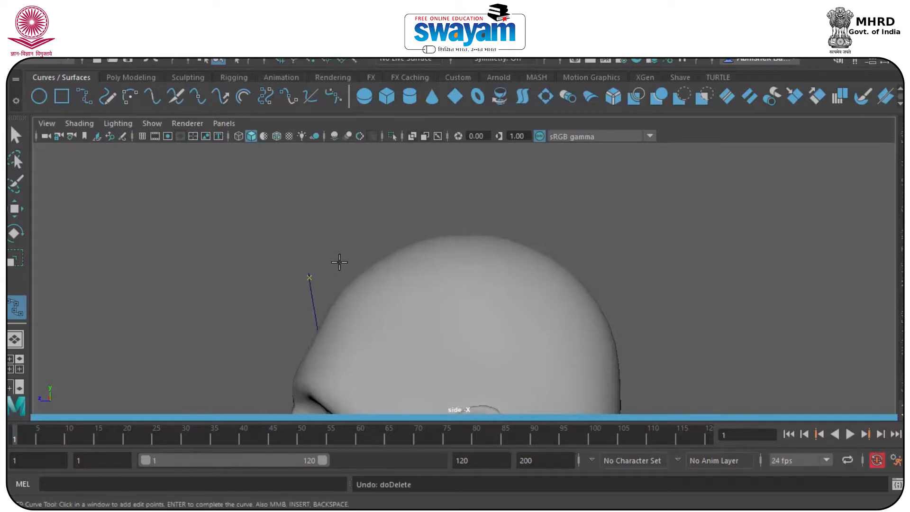
pyautogui.moveTo(317, 285); pyautogui.dragTo(322, 275)
pyautogui.moveTo(346, 246); pyautogui.dragTo(366, 229)
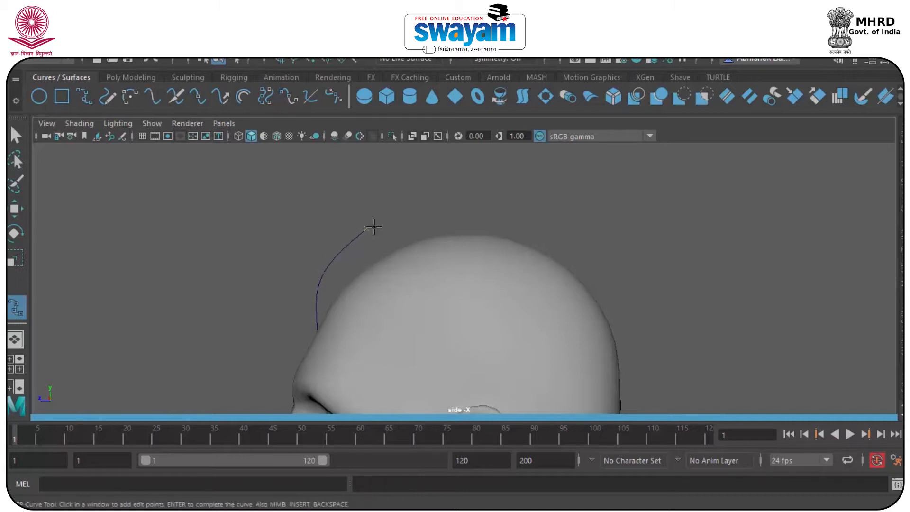
pyautogui.press('Return')
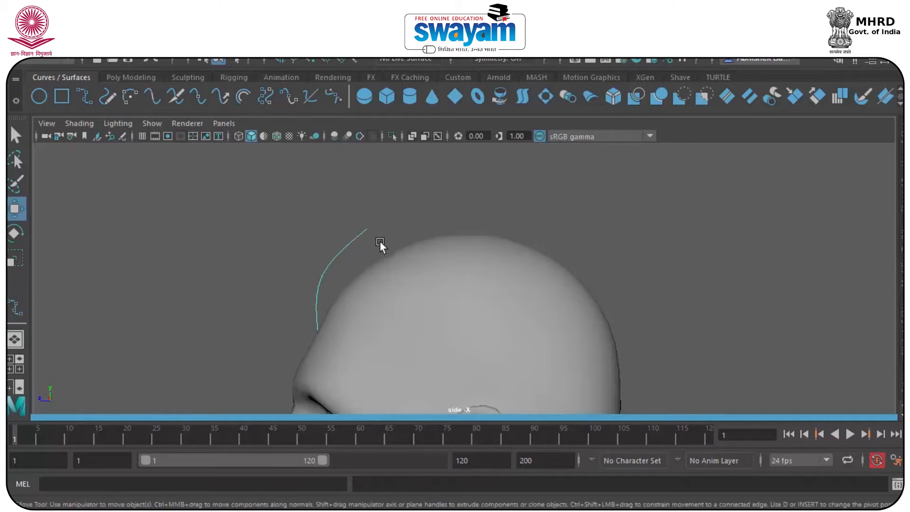
# Draw the second and third hair curves arcing over the crown
pyautogui.moveTo(343, 296); pyautogui.dragTo(345, 297)
pyautogui.click(393, 232)
pyautogui.moveTo(435, 211); pyautogui.dragTo(445, 210)
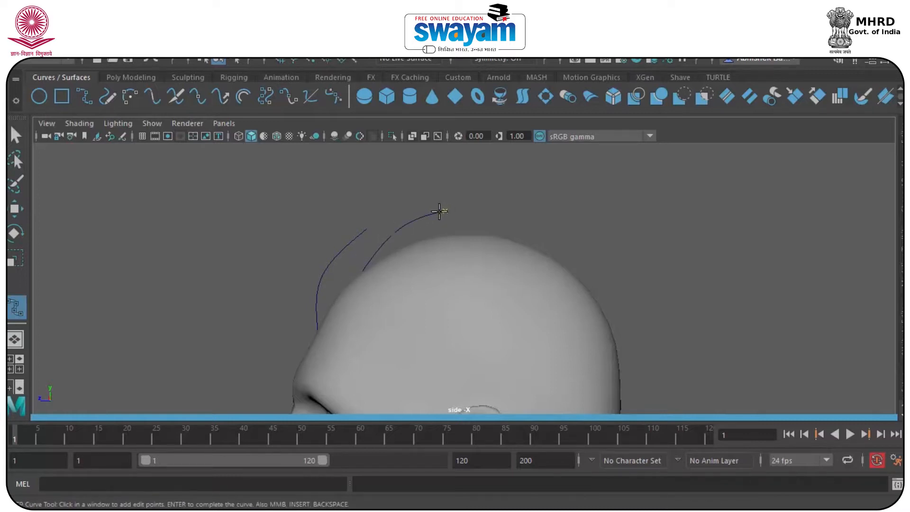
pyautogui.press('w')
pyautogui.press('g')
pyautogui.click(441, 238)
pyautogui.moveTo(476, 208); pyautogui.dragTo(507, 205)
pyautogui.moveTo(526, 207); pyautogui.dragTo(564, 221)
pyautogui.press('w')
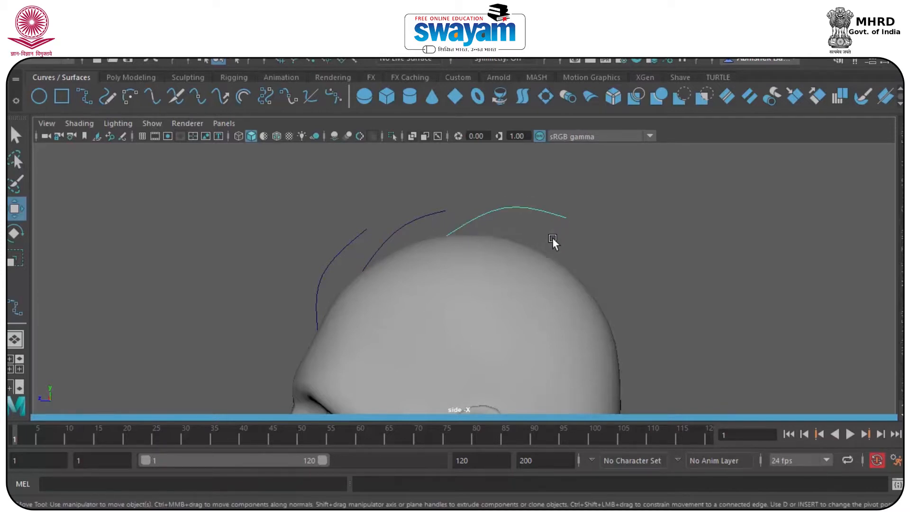
# Draw the fourth and fifth hair curves arcing down the back of the head
pyautogui.press('g')
pyautogui.click(521, 244)
pyautogui.moveTo(566, 232); pyautogui.dragTo(589, 242)
pyautogui.moveTo(625, 271); pyautogui.dragTo(655, 306)
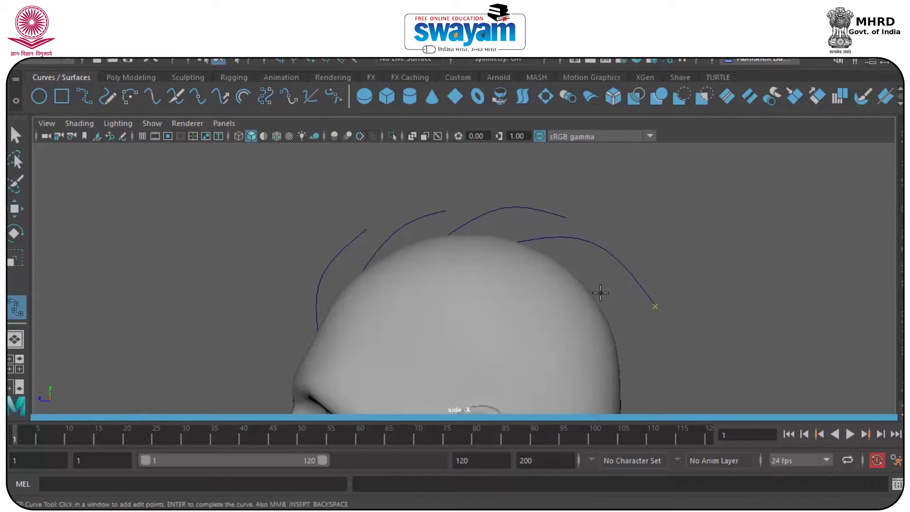
pyautogui.press('w')
pyautogui.keyDown('alt'); pyautogui.moveTo(610, 310); pyautogui.dragTo(552, 272, button='middle'); pyautogui.keyUp('alt')
pyautogui.press('g')
pyautogui.click(529, 249)
pyautogui.moveTo(572, 269); pyautogui.dragTo(575, 271)
pyautogui.click(596, 328)
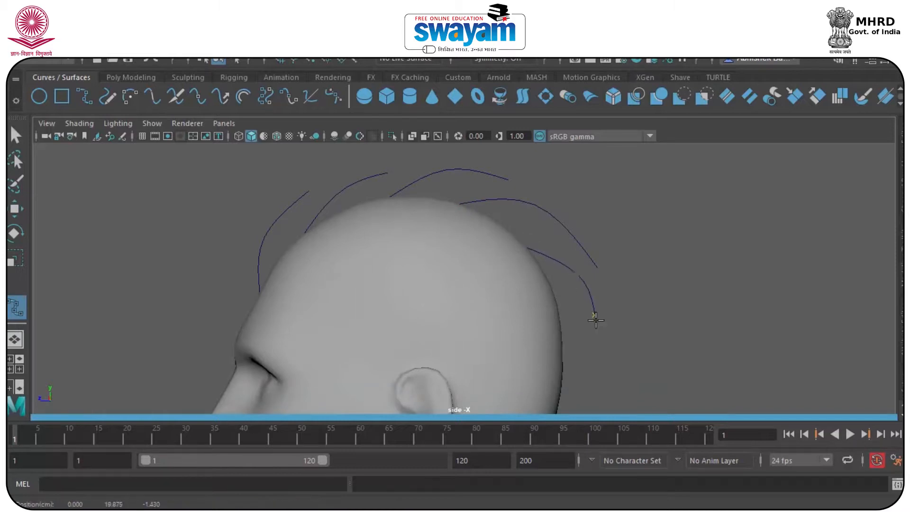
pyautogui.press('w')
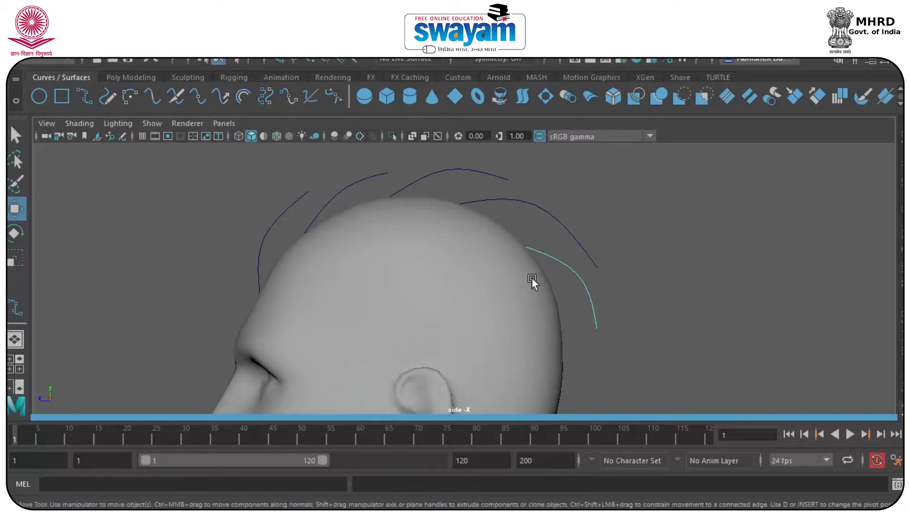
# Maximize the perspective view, orbit the head, and select the two front curves
pyautogui.press('space')
pyautogui.press('space')
pyautogui.keyDown('alt'); pyautogui.moveTo(555, 240); pyautogui.dragTo(461, 228); pyautogui.keyUp('alt')
pyautogui.moveTo(388, 167); pyautogui.dragTo(487, 221)
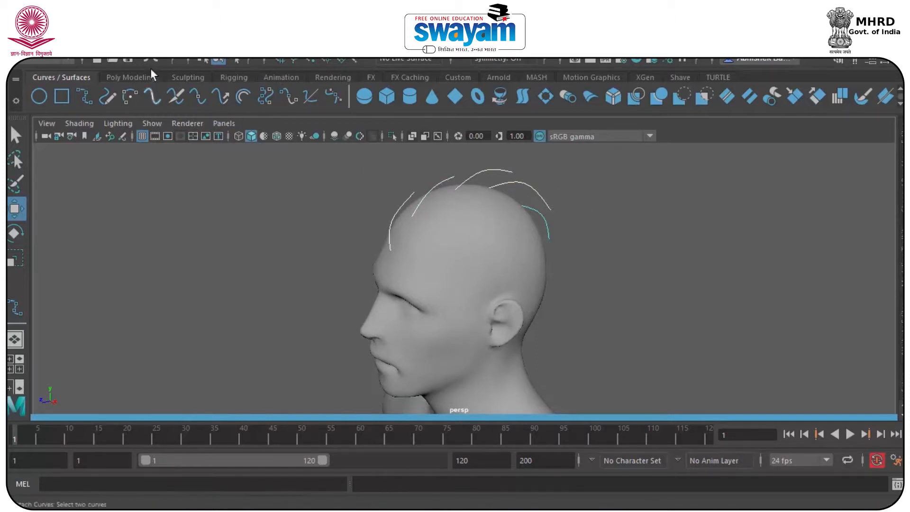
# Center the pivot on the front curves, duplicate them twice, and slide the copies sideways
pyautogui.click(124, 51)
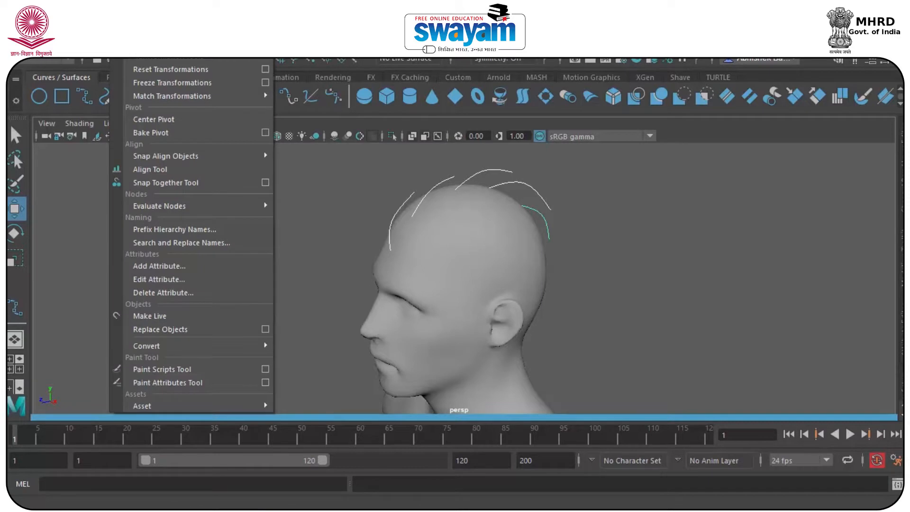
pyautogui.click(157, 119)
pyautogui.keyDown('alt'); pyautogui.moveTo(430, 249); pyautogui.dragTo(459, 268); pyautogui.keyUp('alt')
pyautogui.hotkey('ctrl', 'd')
pyautogui.moveTo(534, 219); pyautogui.dragTo(457, 235)
pyautogui.hotkey('ctrl', 'd')
# Deselect, orbit around the head, and slide the middle hair curve sideways
pyautogui.click(567, 246)
pyautogui.scroll(5, 551, 239)
pyautogui.keyDown('alt'); pyautogui.moveTo(469, 233); pyautogui.dragTo(484, 292, button='middle'); pyautogui.keyUp('alt')
pyautogui.keyDown('alt'); pyautogui.moveTo(485, 291); pyautogui.dragTo(434, 237); pyautogui.keyUp('alt')
pyautogui.click(436, 196)
pyautogui.moveTo(473, 208); pyautogui.dragTo(460, 209)
# Move the right-hand curve to the left and lower it onto the scalp
pyautogui.click(510, 182)
pyautogui.click(503, 185)
pyautogui.moveTo(541, 206)
pyautogui.mouseDown()
pyautogui.moveTo(507, 214)
pyautogui.moveTo(426, 198)
pyautogui.moveTo(527, 266)
pyautogui.moveTo(476, 229)
pyautogui.moveTo(519, 222)
pyautogui.moveTo(554, 196)
pyautogui.mouseUp()
pyautogui.click(501, 214)
pyautogui.moveTo(505, 154); pyautogui.dragTo(765, 239)
pyautogui.keyDown('alt'); pyautogui.moveTo(746, 293); pyautogui.dragTo(709, 305); pyautogui.keyUp('alt')
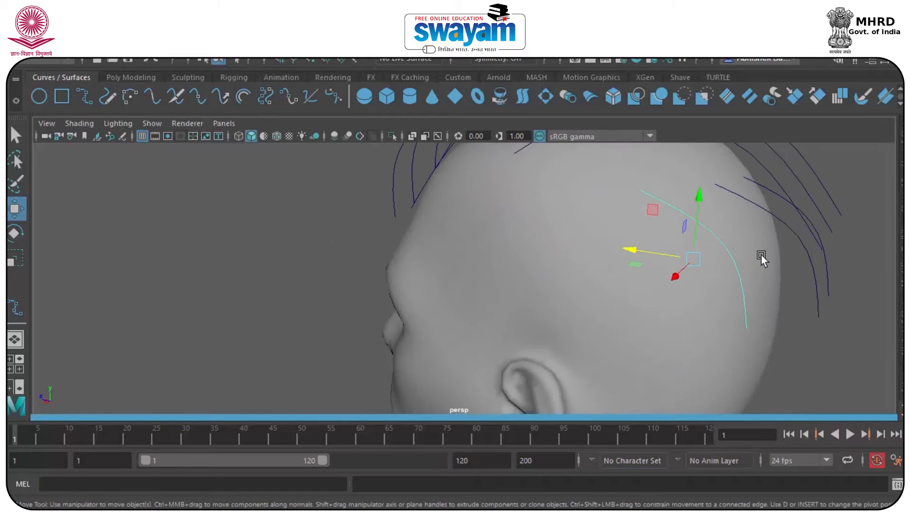
# Move a curve point to the left and pull its bottom point down to lengthen it
pyautogui.keyDown('alt'); pyautogui.moveTo(760, 255); pyautogui.dragTo(772, 222); pyautogui.keyUp('alt')
pyautogui.keyDown('alt'); pyautogui.moveTo(689, 197); pyautogui.dragTo(459, 309); pyautogui.keyUp('alt')
pyautogui.click(459, 303)
pyautogui.keyDown('alt'); pyautogui.moveTo(515, 315); pyautogui.dragTo(538, 237, button='middle'); pyautogui.keyUp('alt')
pyautogui.moveTo(540, 284); pyautogui.dragTo(456, 300)
pyautogui.click(536, 338)
pyautogui.moveTo(527, 325); pyautogui.dragTo(533, 371)
# Show the neighbouring curve's control points, undoing an accidental move of the curve
pyautogui.click(616, 237)
pyautogui.moveTo(626, 231); pyautogui.dragTo(536, 110, button='right')
pyautogui.moveTo(560, 244); pyautogui.dragTo(644, 311)
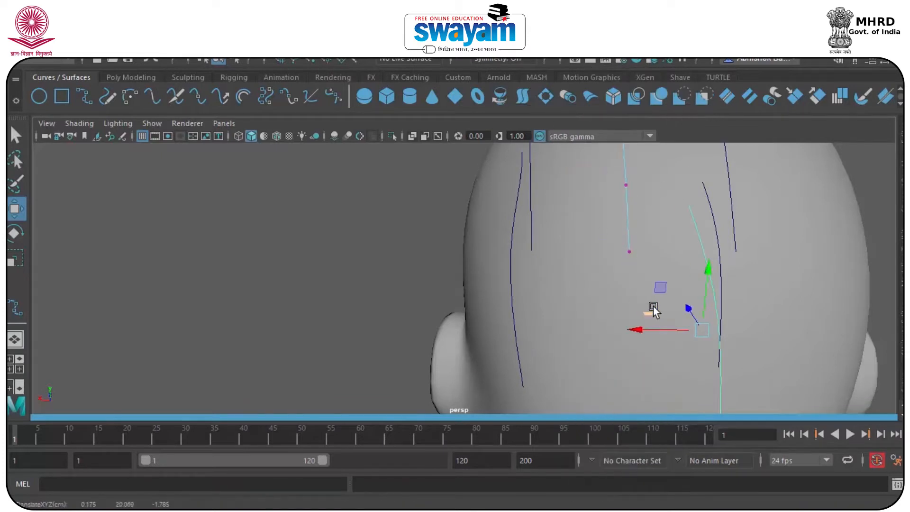
pyautogui.hotkey('ctrl', 'z')
pyautogui.moveTo(657, 233); pyautogui.dragTo(621, 275)
pyautogui.keyDown('alt'); pyautogui.moveTo(660, 250); pyautogui.dragTo(563, 314); pyautogui.keyUp('alt')
# Lower a control point on the left hair curve to reshape it against the head
pyautogui.keyDown('alt'); pyautogui.moveTo(413, 375); pyautogui.dragTo(450, 260); pyautogui.keyUp('alt')
pyautogui.click(446, 262)
pyautogui.moveTo(446, 262); pyautogui.dragTo(367, 125, button='right')
pyautogui.click(476, 243)
pyautogui.keyDown('alt'); pyautogui.moveTo(464, 285); pyautogui.dragTo(650, 325); pyautogui.keyUp('alt')
pyautogui.keyDown('alt'); pyautogui.moveTo(596, 334); pyautogui.dragTo(697, 255); pyautogui.keyUp('alt')
pyautogui.moveTo(589, 150); pyautogui.dragTo(606, 212)
pyautogui.moveTo(615, 180); pyautogui.dragTo(670, 115, button='right')
# Slide the right-hand hair curves along the head, shifting two of them left
pyautogui.moveTo(712, 163); pyautogui.dragTo(602, 293)
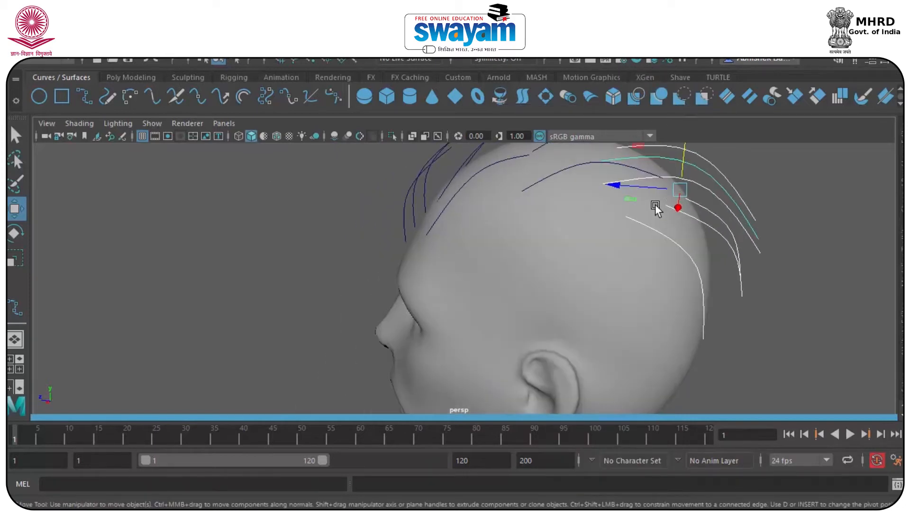
pyautogui.moveTo(646, 187); pyautogui.dragTo(675, 166)
pyautogui.keyDown('alt'); pyautogui.moveTo(682, 238); pyautogui.dragTo(674, 287, button='middle'); pyautogui.keyUp('alt')
pyautogui.moveTo(590, 218); pyautogui.dragTo(556, 181)
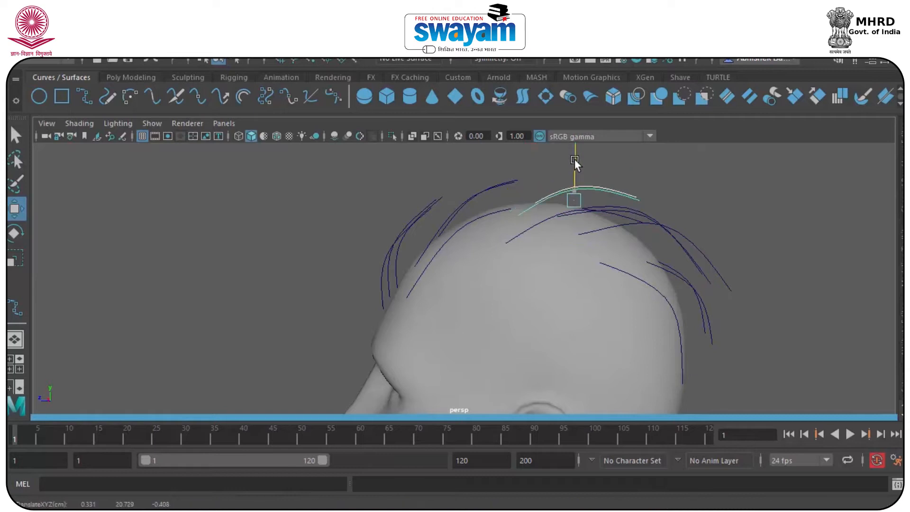
pyautogui.keyDown('alt'); pyautogui.moveTo(494, 205); pyautogui.dragTo(480, 231); pyautogui.keyUp('alt')
# Isolate the lower-left hair curve and move it sideways across the head
pyautogui.click(523, 208)
pyautogui.moveTo(524, 196); pyautogui.dragTo(433, 244)
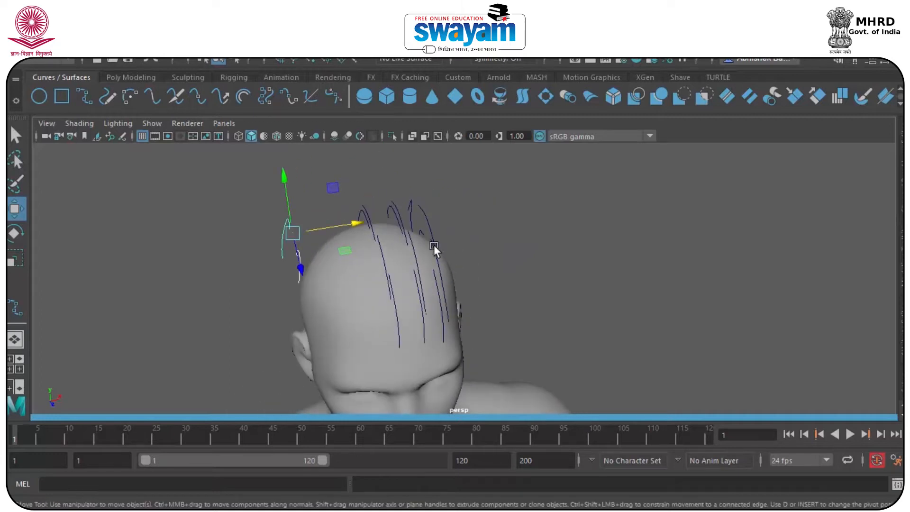
pyautogui.scroll(3, 433, 244)
pyautogui.keyDown('alt'); pyautogui.moveTo(219, 243); pyautogui.dragTo(289, 254, button='middle'); pyautogui.keyUp('alt')
pyautogui.scroll(1, 289, 254)
pyautogui.moveTo(140, 177); pyautogui.dragTo(292, 208)
pyautogui.keyDown('alt'); pyautogui.moveTo(292, 208); pyautogui.dragTo(289, 169, button='middle'); pyautogui.keyUp('alt')
pyautogui.moveTo(148, 283); pyautogui.dragTo(186, 330)
pyautogui.keyDown('alt'); pyautogui.moveTo(191, 345); pyautogui.dragTo(135, 376, button='middle'); pyautogui.keyUp('alt')
pyautogui.moveTo(151, 325); pyautogui.dragTo(466, 197)
# Lower the neighbouring hair curve down onto the head
pyautogui.click(459, 202)
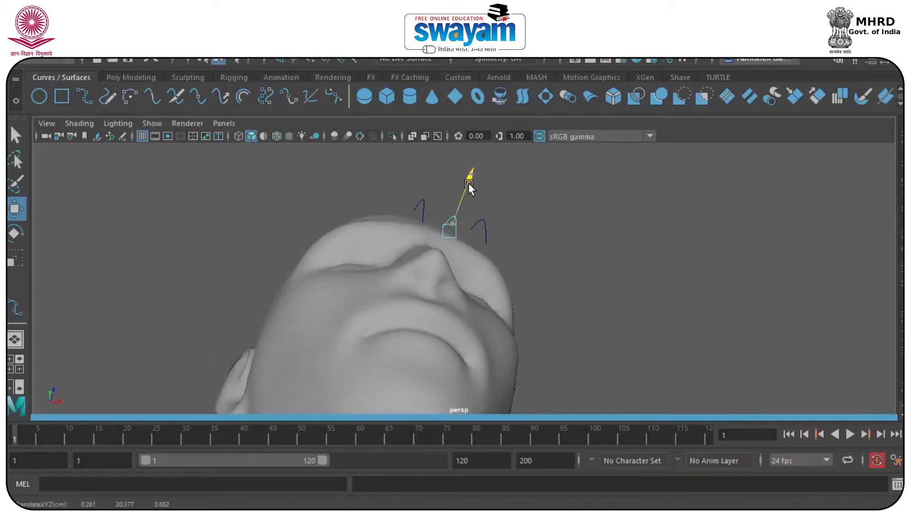
pyautogui.click(474, 235)
pyautogui.moveTo(500, 183); pyautogui.dragTo(491, 197)
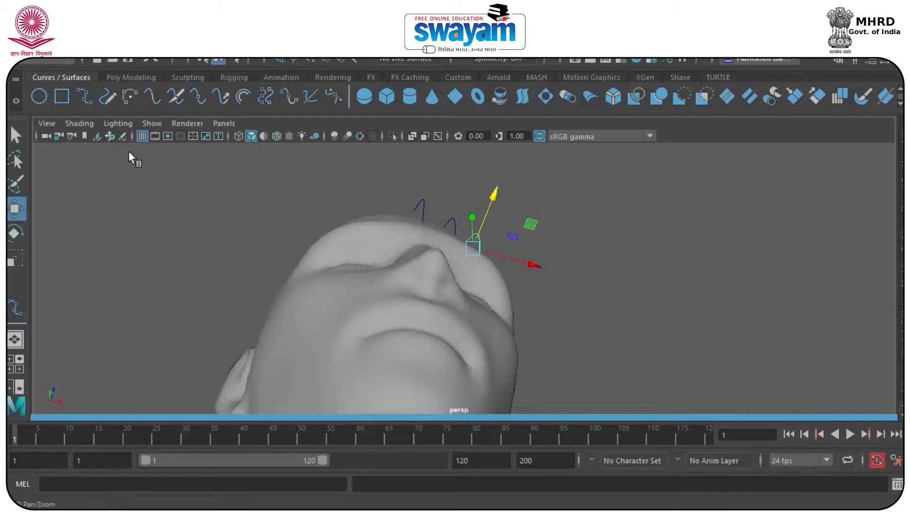
# Start Save Scene As, targeting the Desktop folder in Maya ASCII format
pyautogui.press('q')
pyautogui.hotkey('ctrl', 'shift', 's')
pyautogui.click(240, 151)
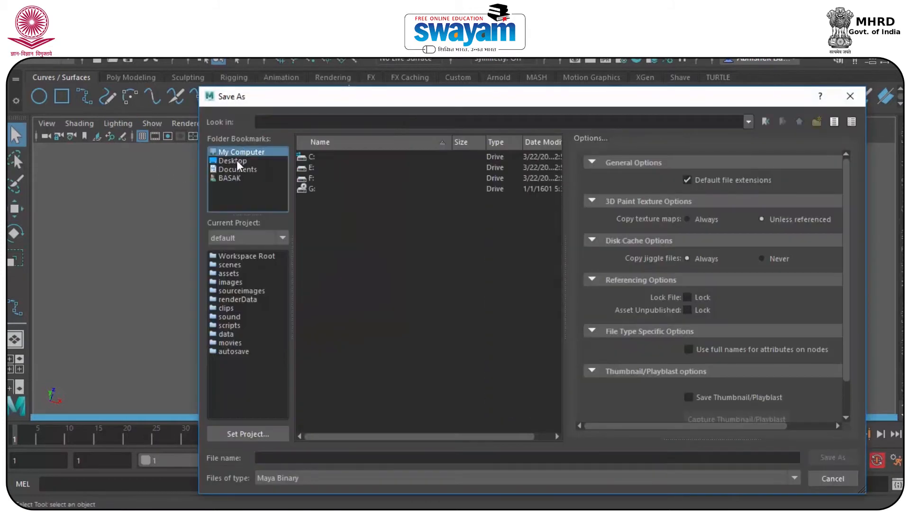
pyautogui.click(233, 160)
pyautogui.click(363, 478)
pyautogui.click(322, 492)
# Name the scene Hair, save it past the student warning, and turn Auto Keyframe off
pyautogui.click(285, 458)
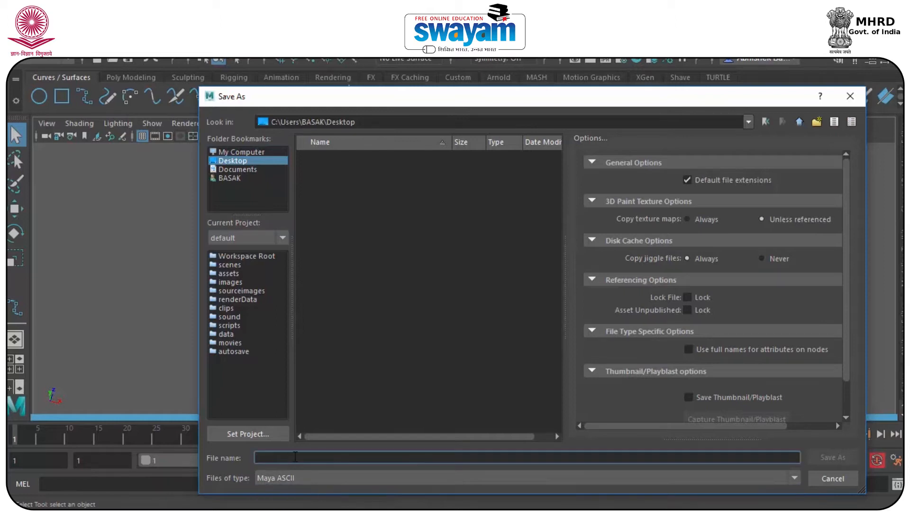
pyautogui.write('Hair_001')
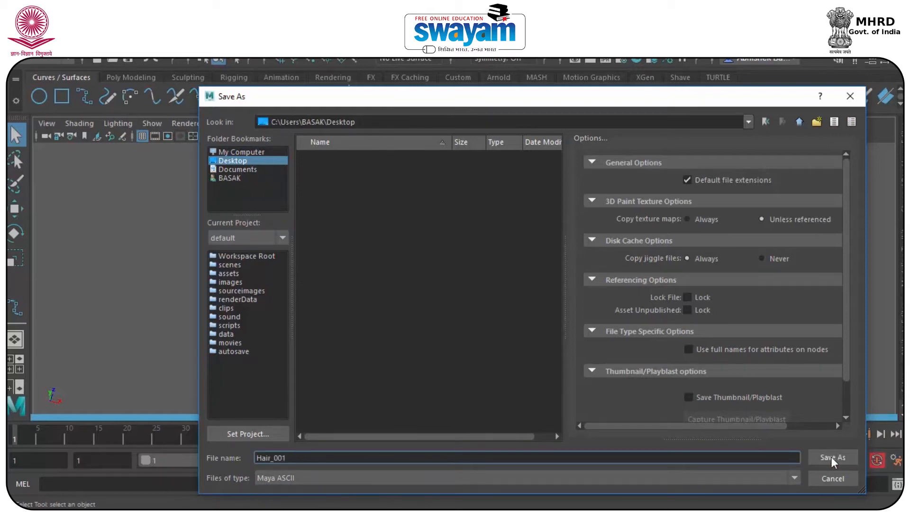
pyautogui.click(831, 456)
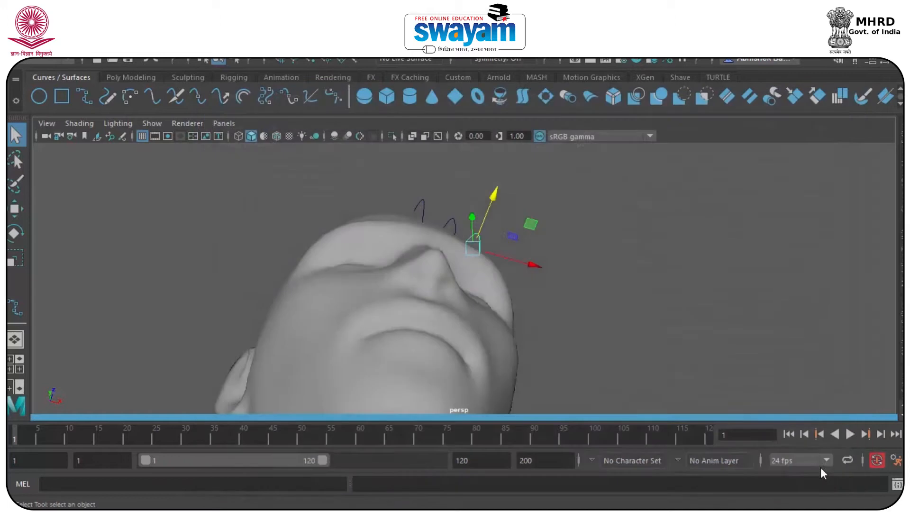
pyautogui.click(437, 271)
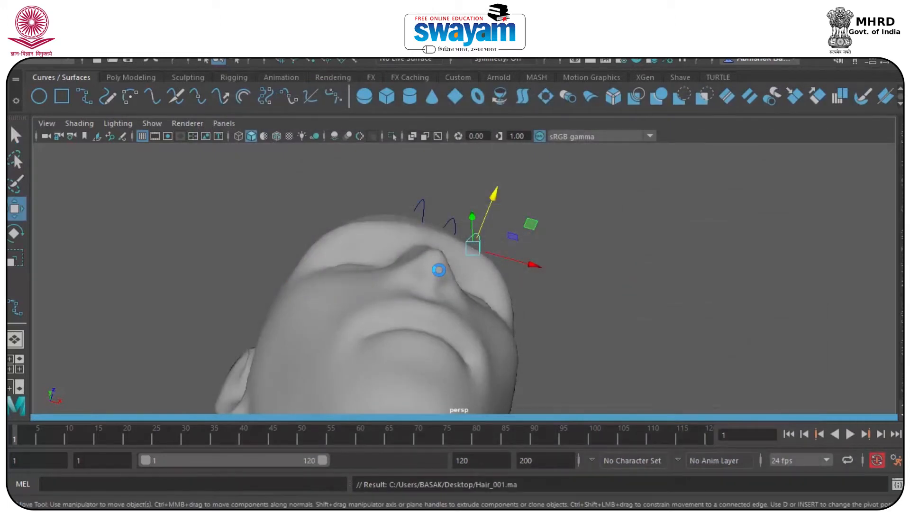
pyautogui.click(877, 459)
# Slide a hair curve left, then shift five curves left and higher on the scalp
pyautogui.keyDown('alt'); pyautogui.moveTo(430, 342); pyautogui.dragTo(399, 376); pyautogui.keyUp('alt')
pyautogui.keyDown('alt'); pyautogui.moveTo(419, 292); pyautogui.dragTo(427, 304); pyautogui.keyUp('alt')
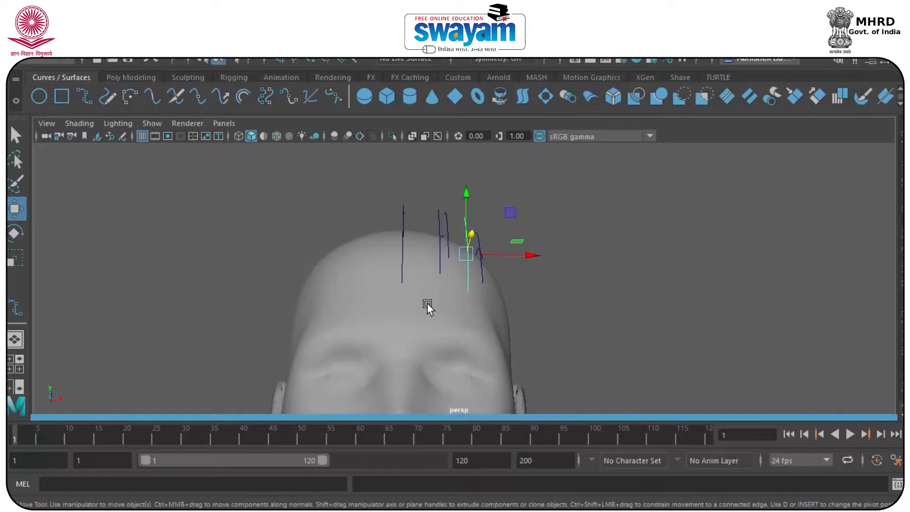
pyautogui.moveTo(508, 254); pyautogui.dragTo(472, 304)
pyautogui.moveTo(448, 177); pyautogui.dragTo(382, 211)
pyautogui.keyDown('alt'); pyautogui.moveTo(382, 212); pyautogui.dragTo(317, 235); pyautogui.keyUp('alt')
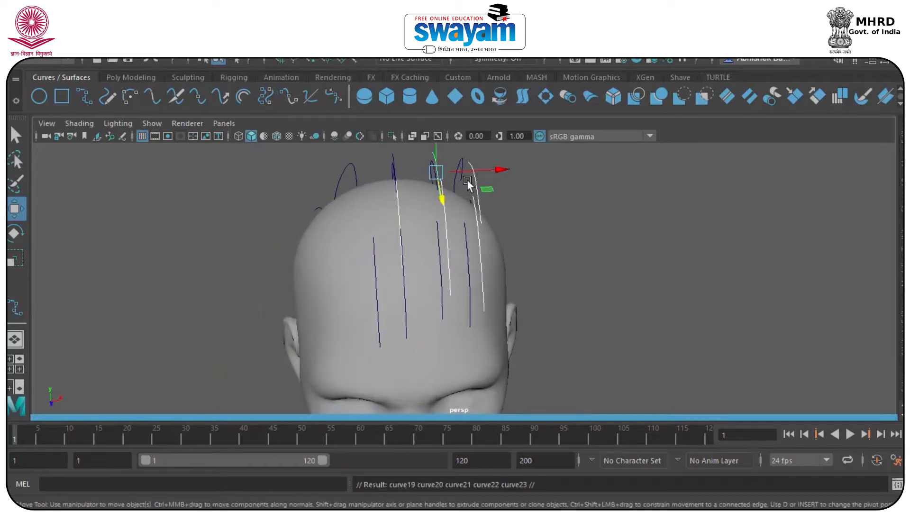
pyautogui.moveTo(470, 169); pyautogui.dragTo(406, 177)
pyautogui.keyDown('alt'); pyautogui.moveTo(364, 215); pyautogui.dragTo(372, 178); pyautogui.keyUp('alt')
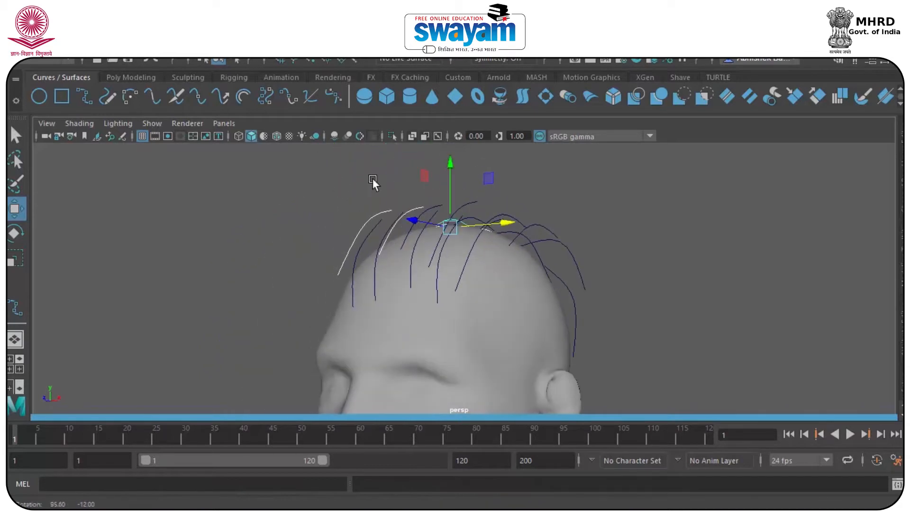
pyautogui.moveTo(452, 175); pyautogui.dragTo(442, 156)
pyautogui.click(441, 156)
# Raise the leftmost hair curve and push another single curve further left across the head
pyautogui.keyDown('alt'); pyautogui.moveTo(355, 223); pyautogui.dragTo(398, 204); pyautogui.keyUp('alt')
pyautogui.click(346, 209)
pyautogui.moveTo(339, 207); pyautogui.dragTo(347, 189)
pyautogui.keyDown('alt'); pyautogui.moveTo(363, 229); pyautogui.dragTo(317, 255); pyautogui.keyUp('alt')
pyautogui.click(382, 261)
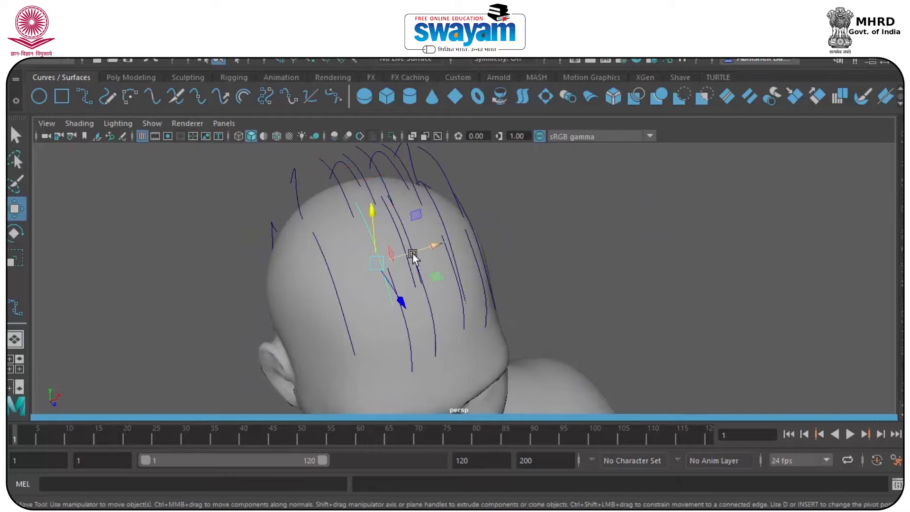
pyautogui.moveTo(414, 251); pyautogui.dragTo(506, 207)
pyautogui.moveTo(530, 177); pyautogui.dragTo(494, 234)
# Duplicate a hair curve with Ctrl+D and spread copies over the top and sides of the head
pyautogui.hotkey('ctrl', 'd')
pyautogui.moveTo(451, 185); pyautogui.dragTo(358, 270)
pyautogui.click(346, 188)
pyautogui.moveTo(382, 168); pyautogui.dragTo(358, 176)
pyautogui.keyDown('alt'); pyautogui.moveTo(444, 209); pyautogui.dragTo(398, 203); pyautogui.keyUp('alt')
pyautogui.click(478, 237)
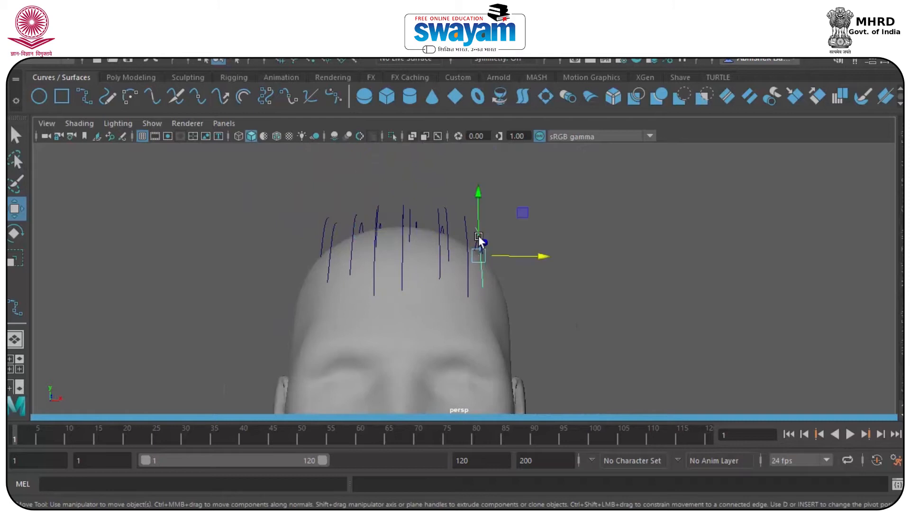
pyautogui.keyDown('shift'); pyautogui.moveTo(523, 250); pyautogui.dragTo(100, 276); pyautogui.keyUp('shift')
# Move a curve right and nudge ten side curves slightly right toward the back of the head
pyautogui.keyDown('alt'); pyautogui.moveTo(627, 284); pyautogui.dragTo(599, 266); pyautogui.keyUp('alt')
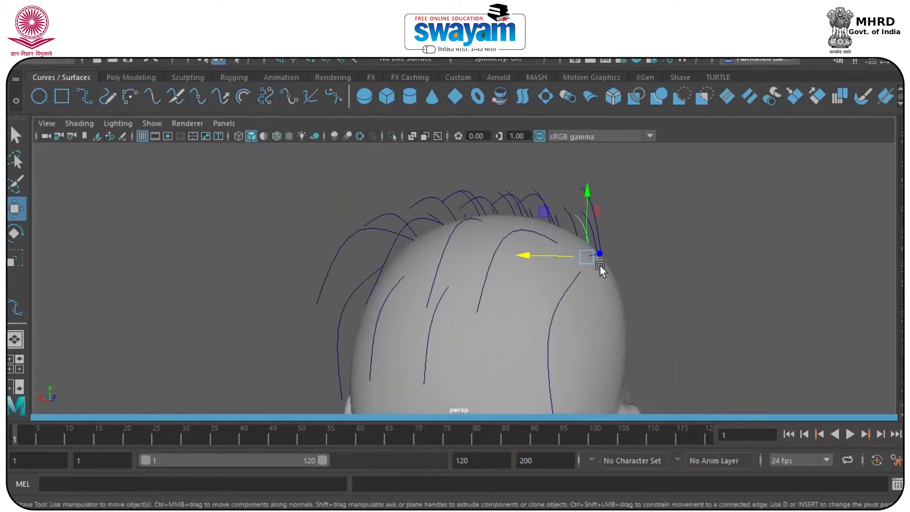
pyautogui.keyDown('alt'); pyautogui.moveTo(599, 265); pyautogui.dragTo(589, 226, button='middle'); pyautogui.keyUp('alt')
pyautogui.keyDown('alt'); pyautogui.moveTo(446, 248); pyautogui.dragTo(483, 271); pyautogui.keyUp('alt')
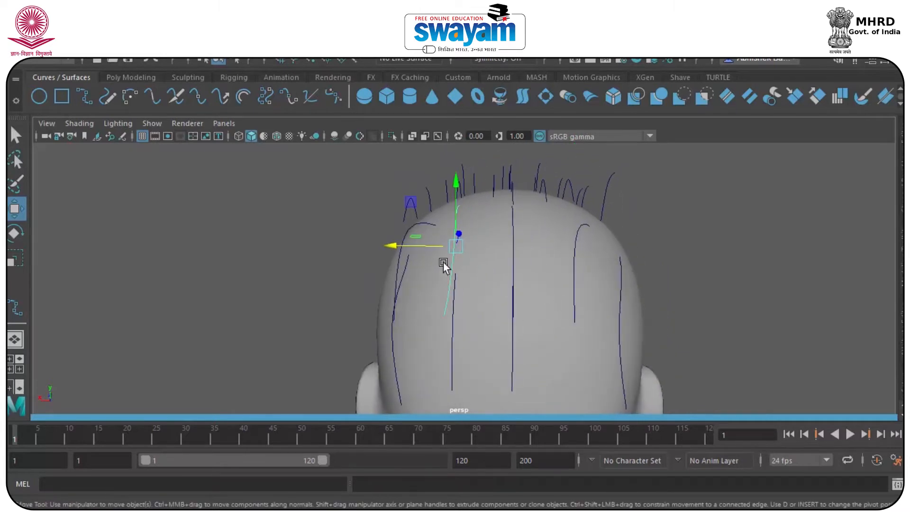
pyautogui.moveTo(426, 248); pyautogui.dragTo(725, 171)
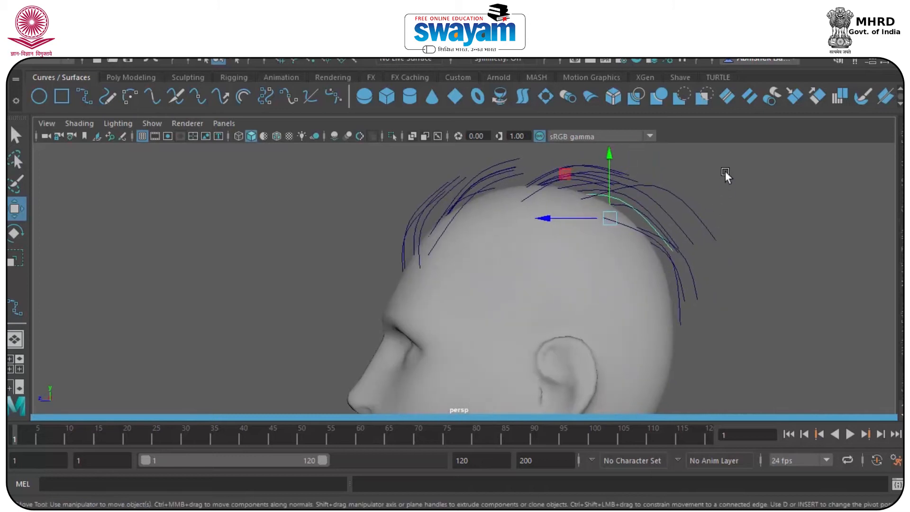
pyautogui.moveTo(476, 194); pyautogui.dragTo(589, 249)
pyautogui.moveTo(397, 219); pyautogui.dragTo(411, 219)
pyautogui.keyDown('alt'); pyautogui.moveTo(454, 246); pyautogui.dragTo(467, 271); pyautogui.keyUp('alt')
# Duplicate two batches of six curves, slide the copies across the crown, and deselect everything
pyautogui.hotkey('ctrl', 'd')
pyautogui.moveTo(530, 320); pyautogui.dragTo(523, 262)
pyautogui.keyDown('alt'); pyautogui.moveTo(582, 175); pyautogui.dragTo(442, 187); pyautogui.keyUp('alt')
pyautogui.keyDown('alt'); pyautogui.moveTo(401, 229); pyautogui.dragTo(408, 271); pyautogui.keyUp('alt')
pyautogui.hotkey('ctrl', 'd')
pyautogui.moveTo(459, 293); pyautogui.dragTo(470, 295)
pyautogui.keyDown('alt'); pyautogui.moveTo(446, 229); pyautogui.dragTo(388, 236); pyautogui.keyUp('alt')
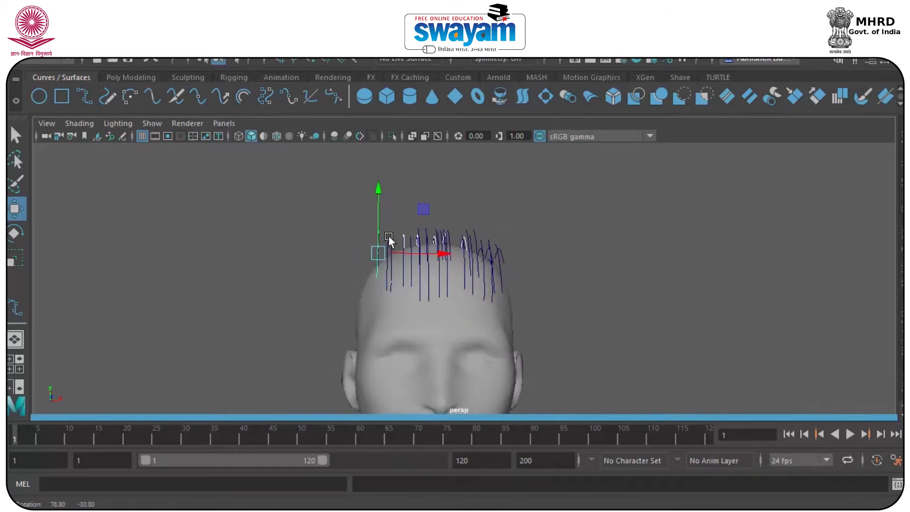
pyautogui.click(333, 225)
pyautogui.keyDown('alt'); pyautogui.moveTo(333, 225); pyautogui.dragTo(413, 276); pyautogui.keyUp('alt')
pyautogui.click(485, 265)
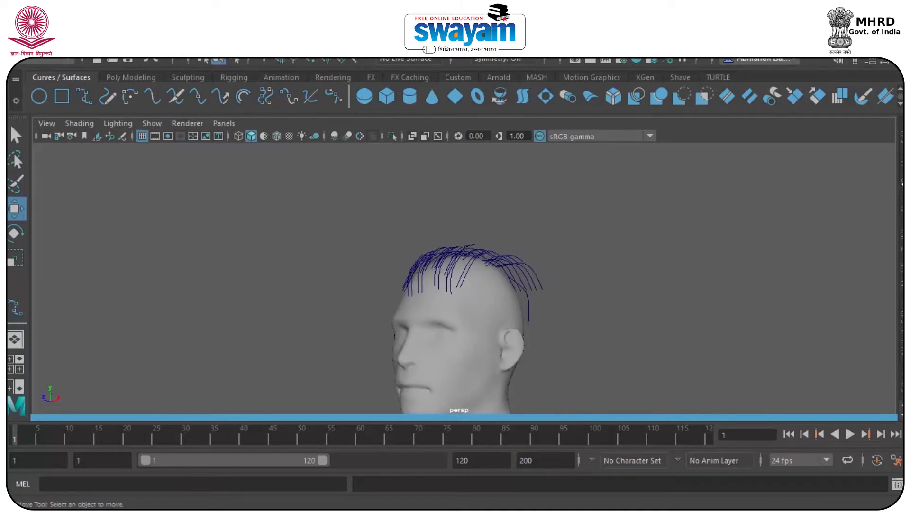
# Select all the hair curves and add them to a new display layer, layer1
pyautogui.click(902, 180)
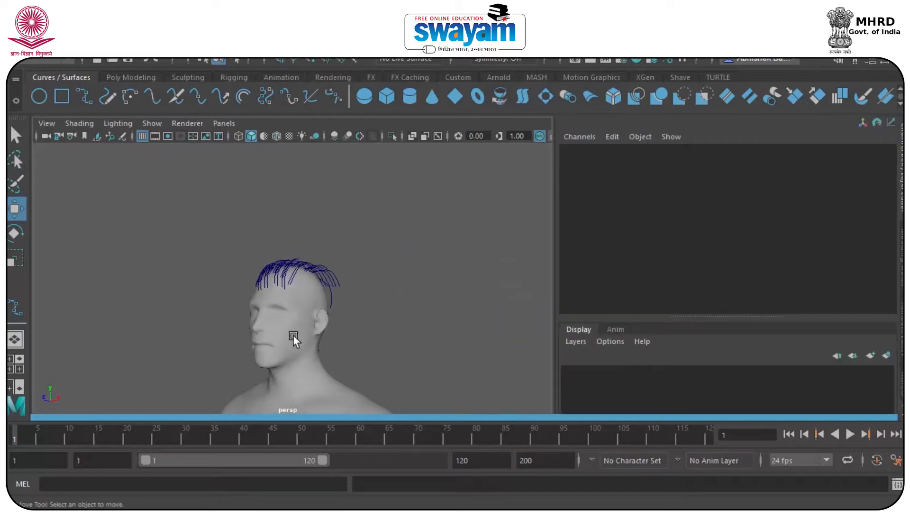
pyautogui.moveTo(364, 231); pyautogui.dragTo(240, 287)
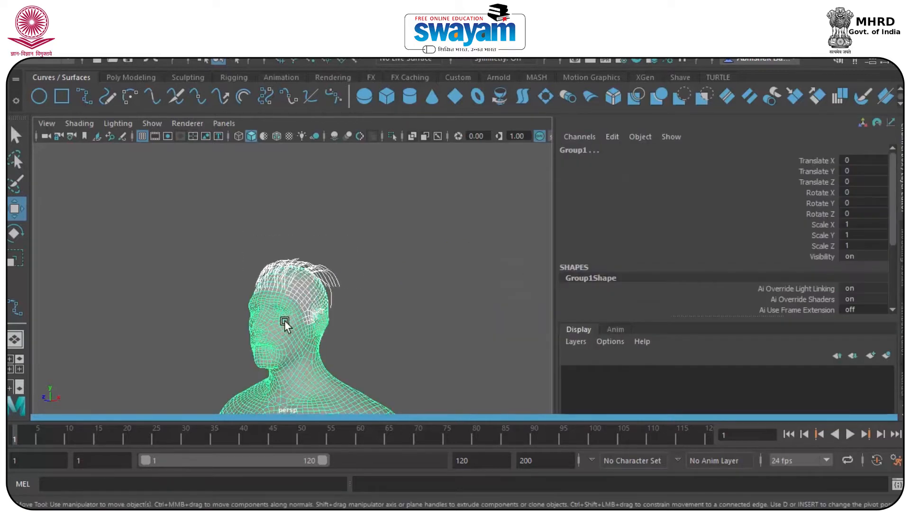
pyautogui.click(285, 317)
pyautogui.click(314, 296)
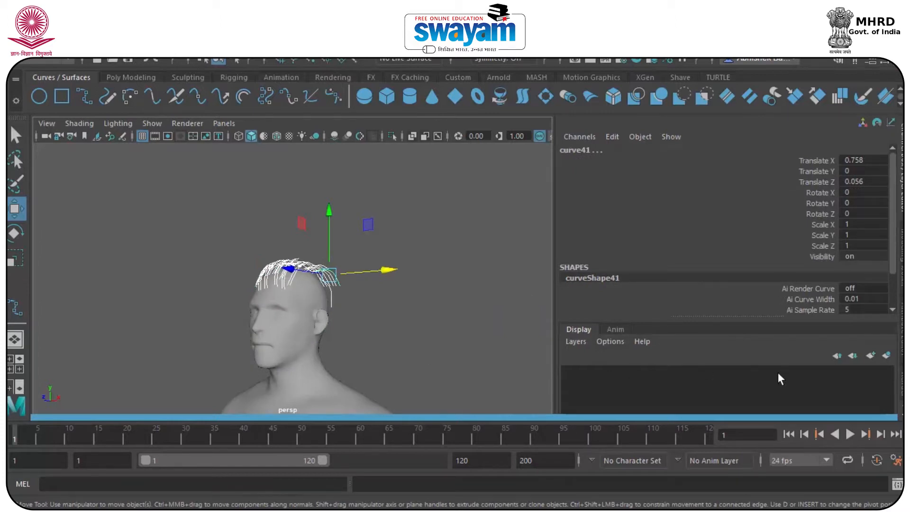
pyautogui.click(863, 356)
pyautogui.click(638, 371)
pyautogui.rightClick(638, 371)
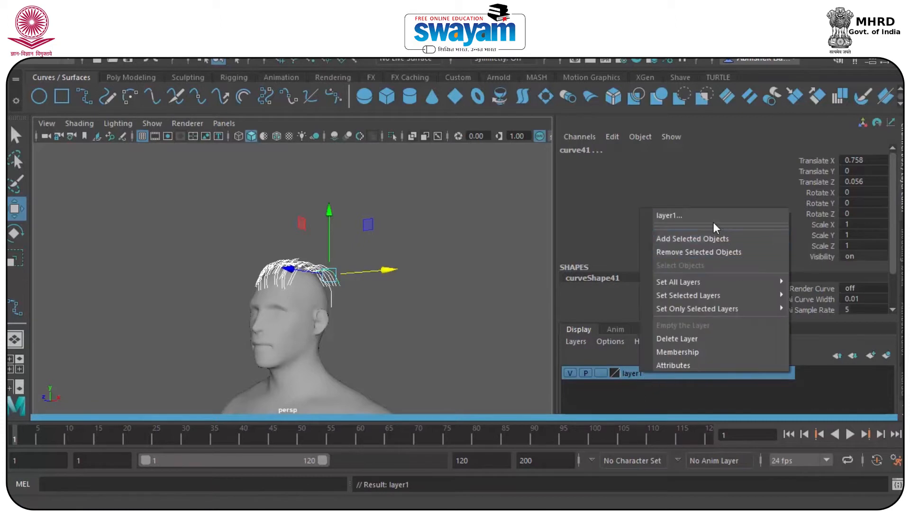
pyautogui.click(693, 238)
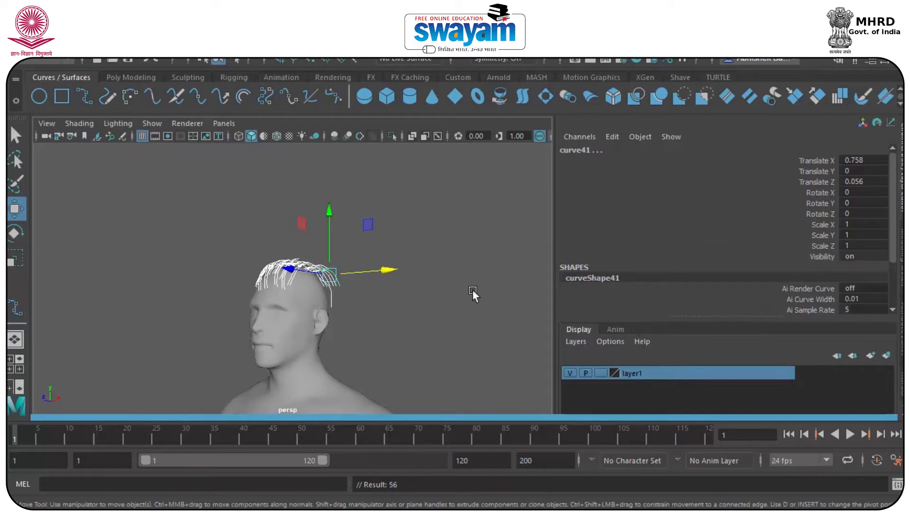
# Rename layer1 to 'Hair' in the layer settings
pyautogui.doubleClick(630, 374)
pyautogui.doubleClick(396, 203)
pyautogui.write('Hair')
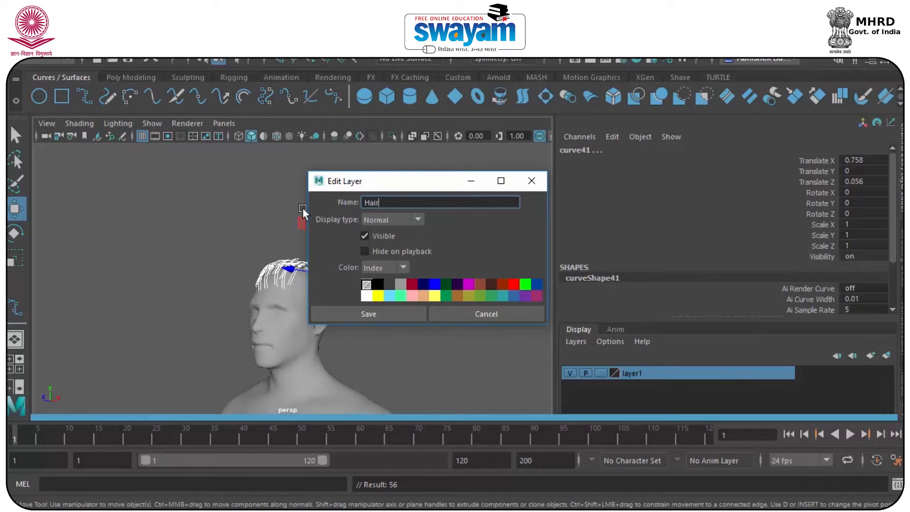
pyautogui.click(366, 311)
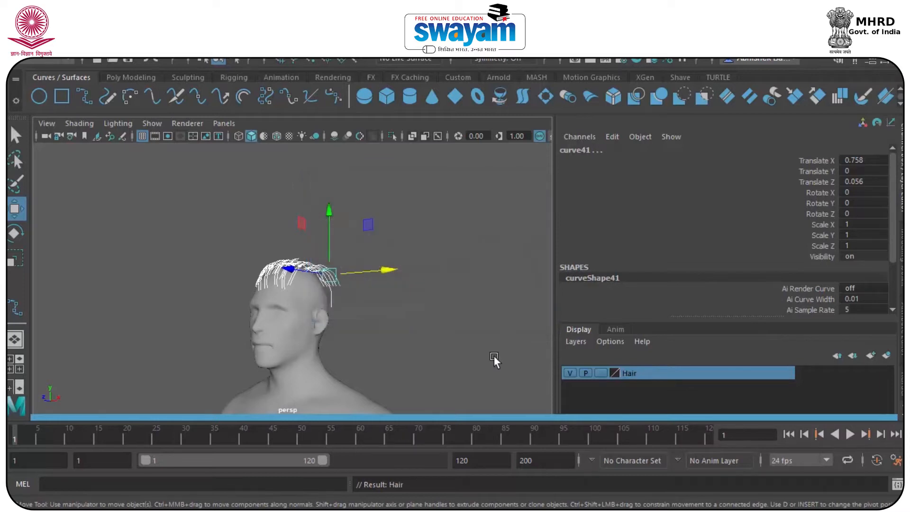
# Save the scene as Hair_001.ma, accepting the student version warning
pyautogui.click(378, 240)
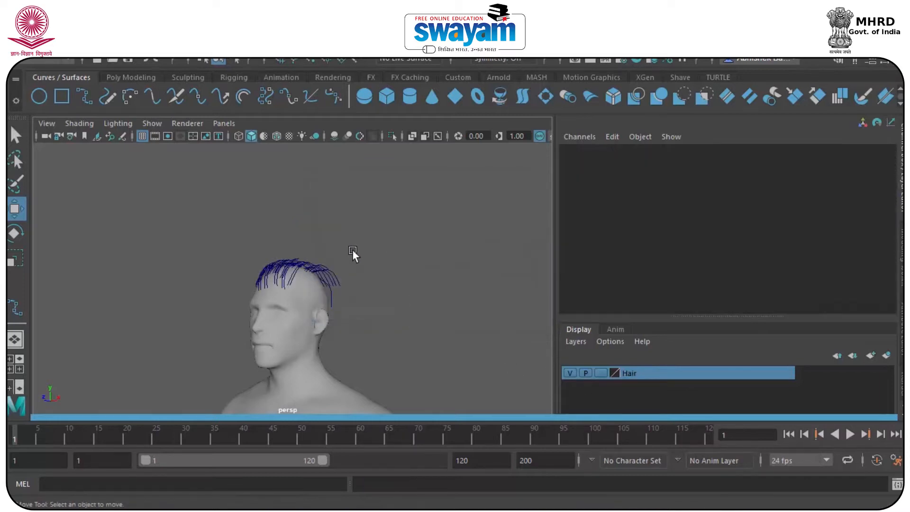
pyautogui.hotkey('ctrl', 's')
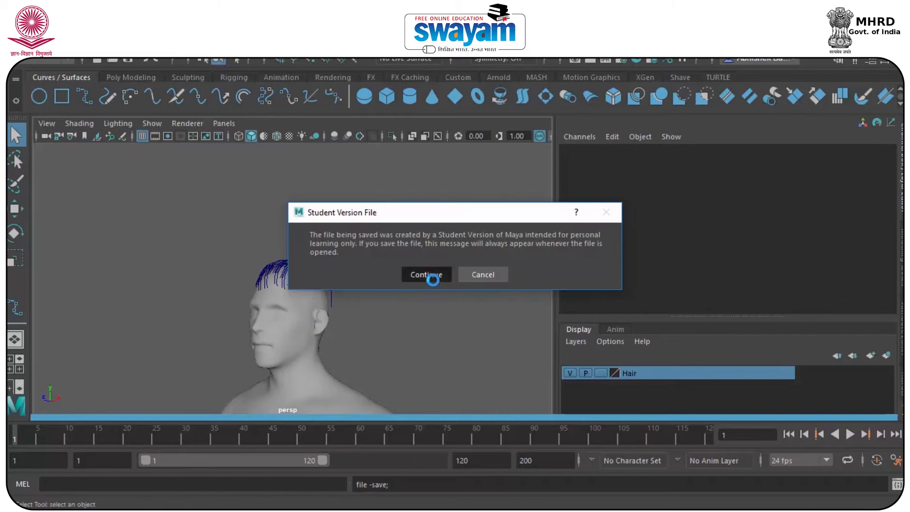
pyautogui.click(429, 275)
pyautogui.press('w')
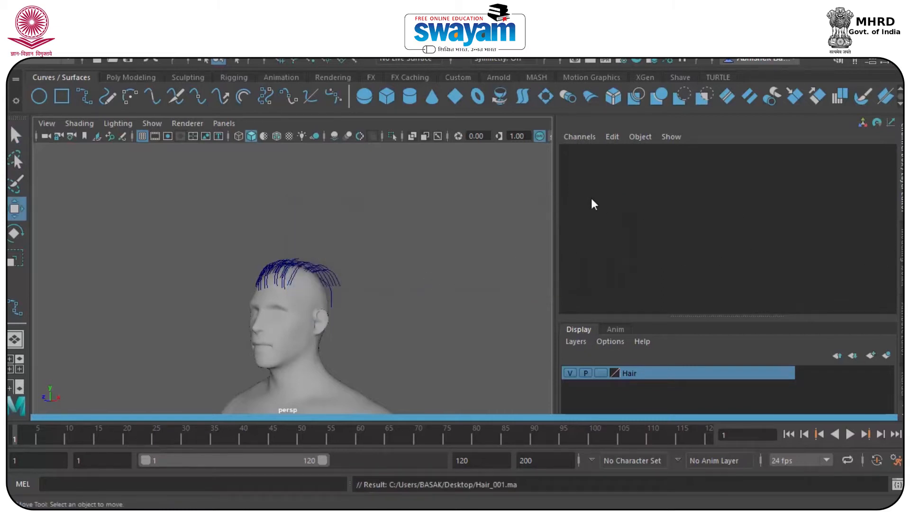
pyautogui.moveTo(554, 183); pyautogui.dragTo(756, 214)
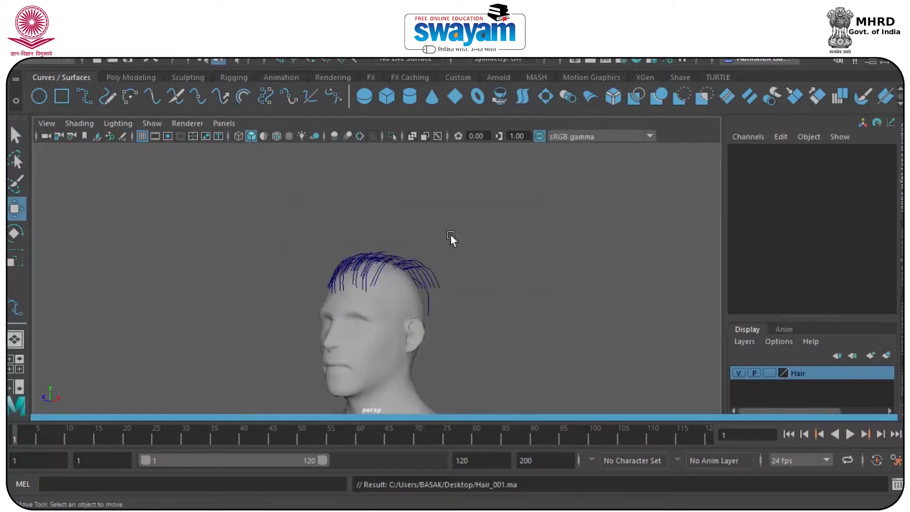
# Select only the hair curves, excluding head and scalp meshes, undo a test move, and save
pyautogui.click(472, 206)
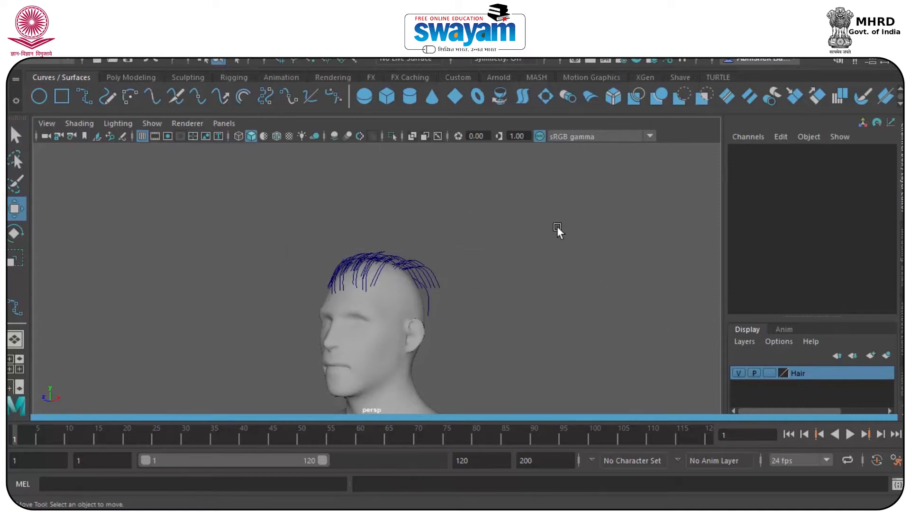
pyautogui.keyDown('alt'); pyautogui.moveTo(556, 226); pyautogui.dragTo(403, 277); pyautogui.keyUp('alt')
pyautogui.moveTo(335, 219); pyautogui.dragTo(427, 301)
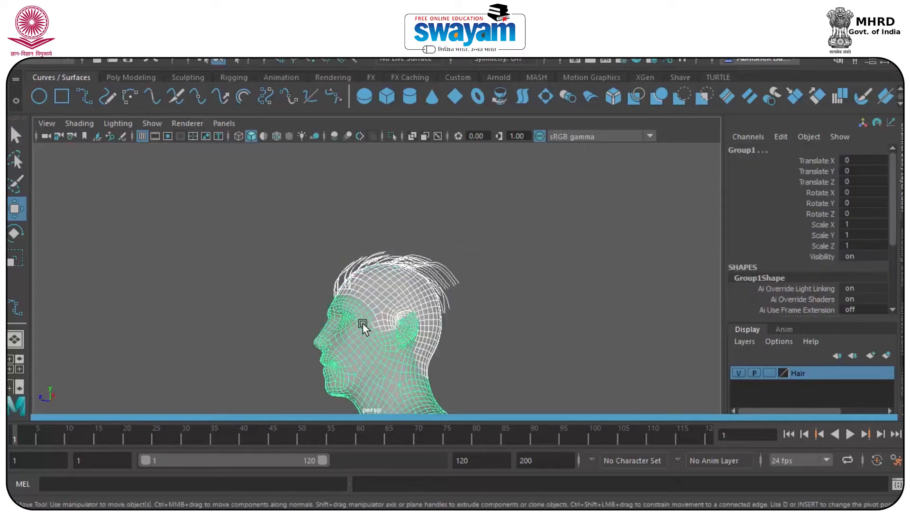
pyautogui.keyDown('shift'); pyautogui.click(366, 323); pyautogui.keyUp('shift')
pyautogui.keyDown('shift'); pyautogui.click(374, 279); pyautogui.keyUp('shift')
pyautogui.keyDown('alt'); pyautogui.moveTo(359, 295); pyautogui.dragTo(468, 319); pyautogui.keyUp('alt')
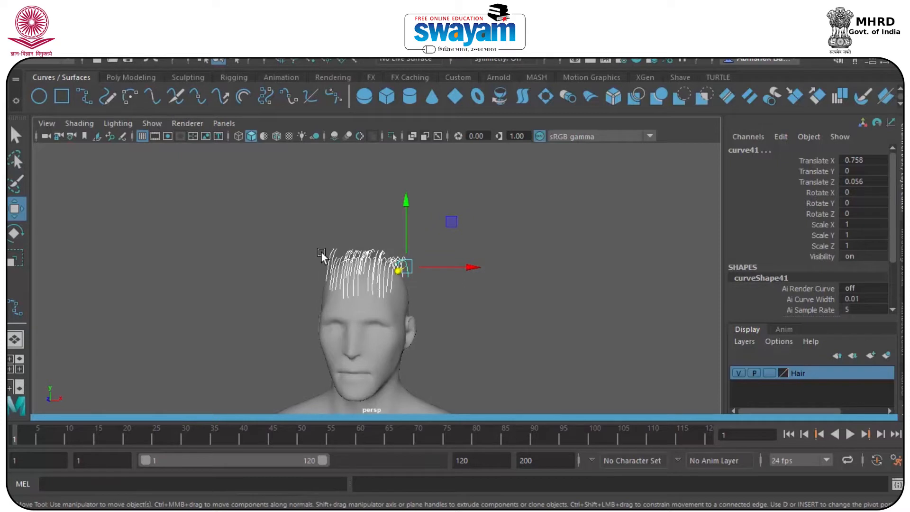
pyautogui.moveTo(465, 264); pyautogui.dragTo(587, 294)
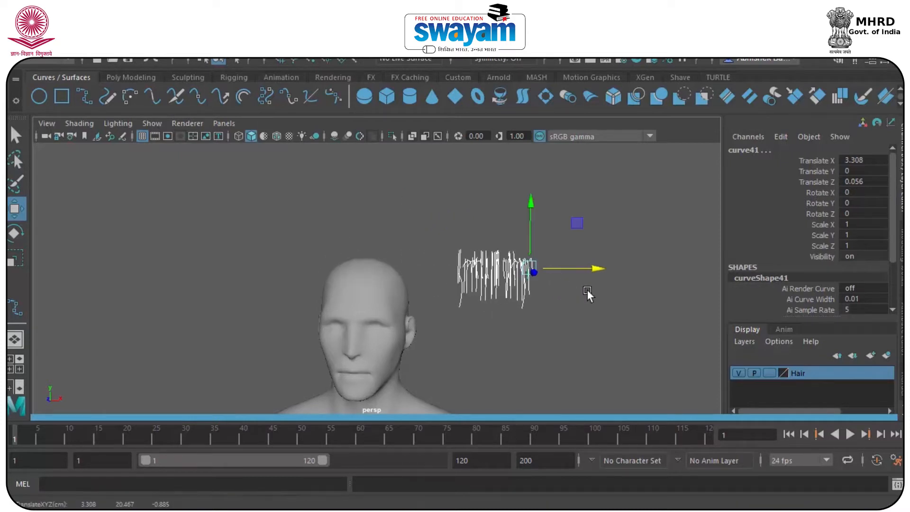
pyautogui.hotkey('ctrl', 'z')
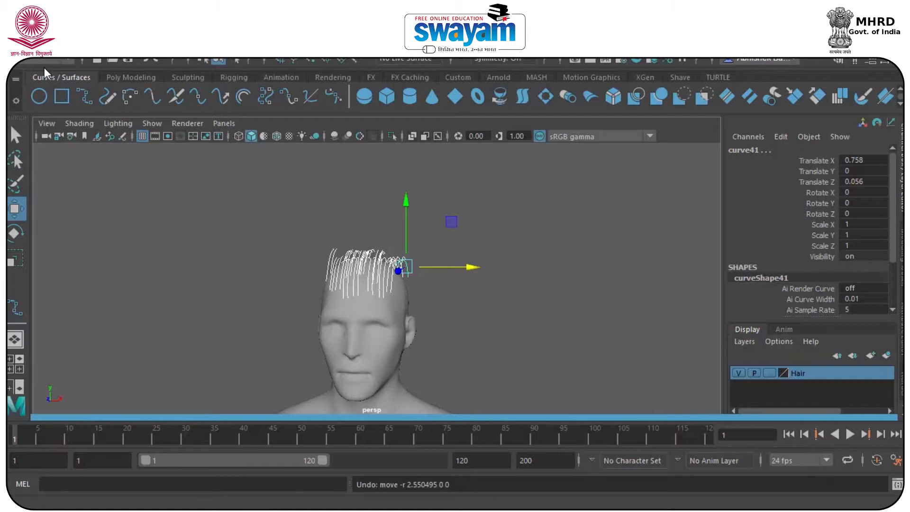
pyautogui.hotkey('ctrl', 's')
pyautogui.click(424, 272)
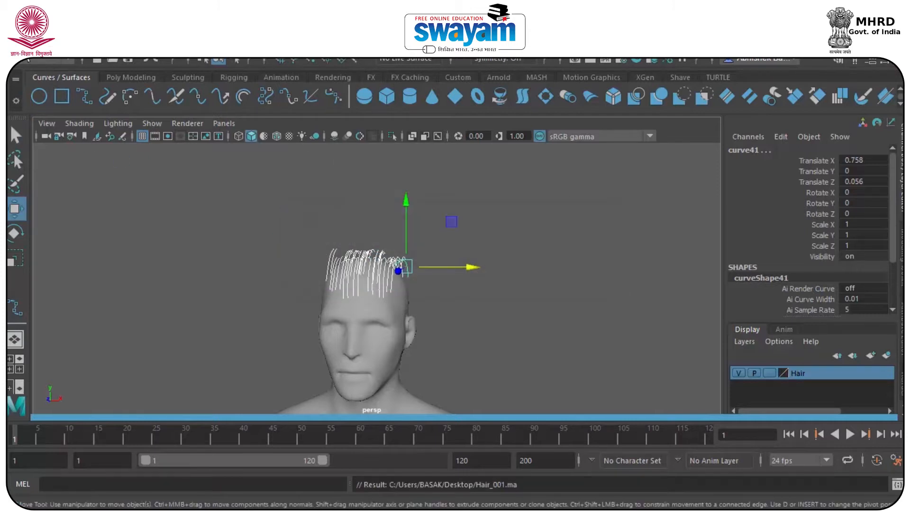
# Switch to the FX menu set and open the nHair menu
pyautogui.click(29, 61)
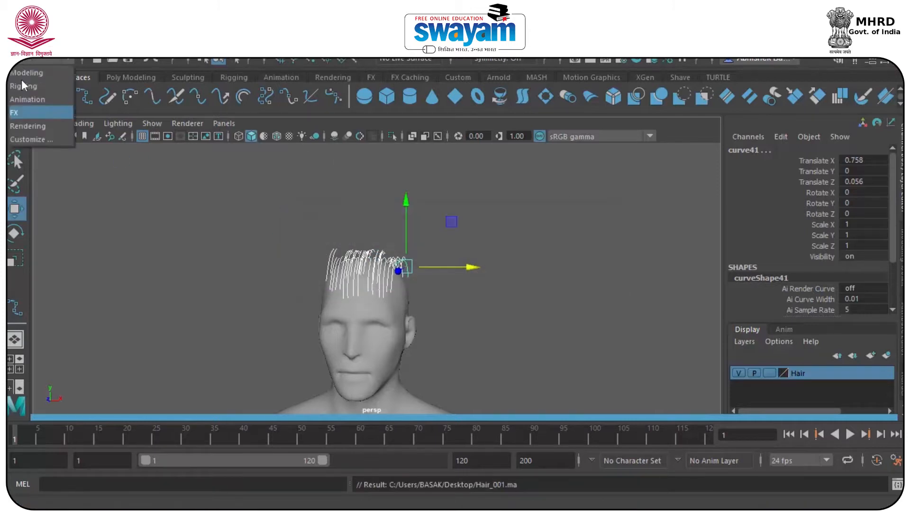
pyautogui.click(28, 112)
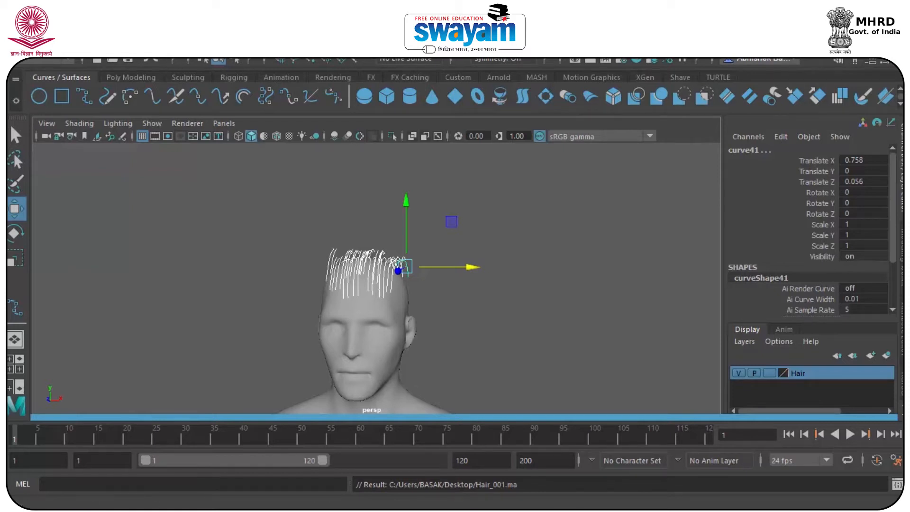
pyautogui.click(233, 40)
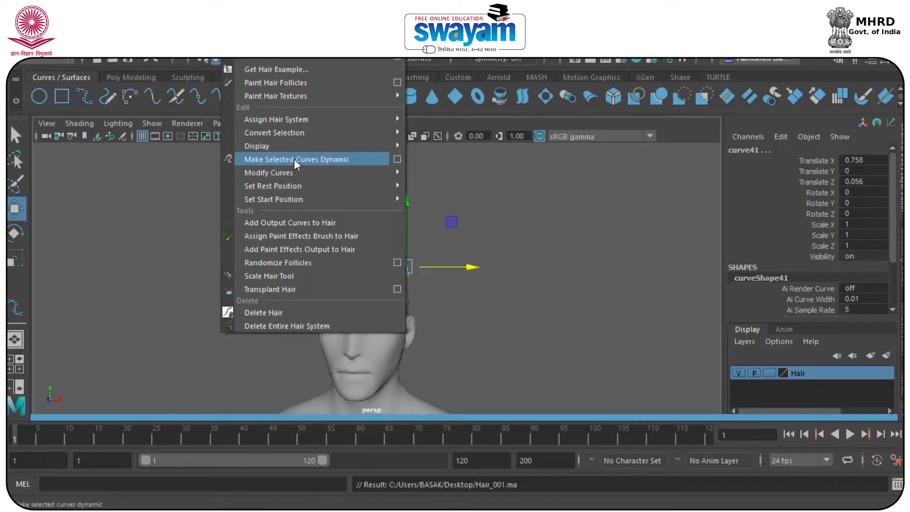
# Make the head curves dynamic with reset default options and Paint Effects output
pyautogui.click(398, 159)
pyautogui.moveTo(546, 129); pyautogui.dragTo(547, 80)
pyautogui.click(450, 93)
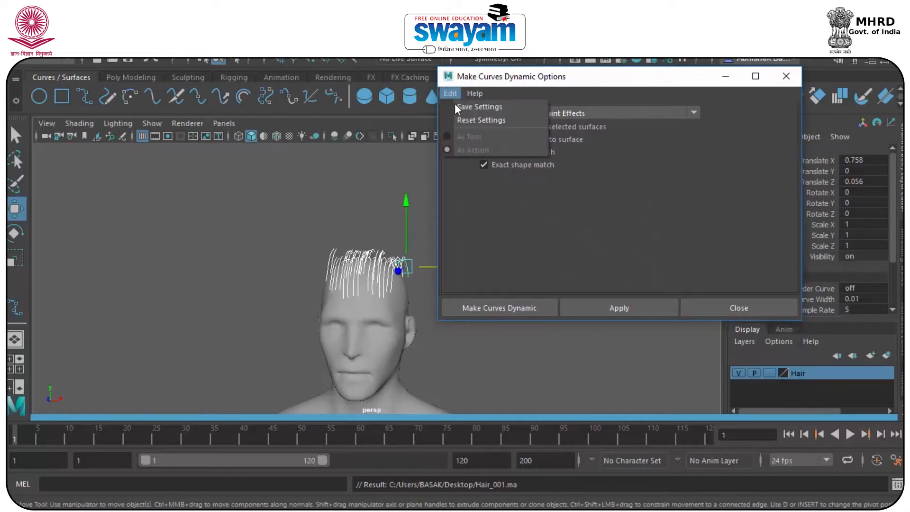
pyautogui.click(469, 121)
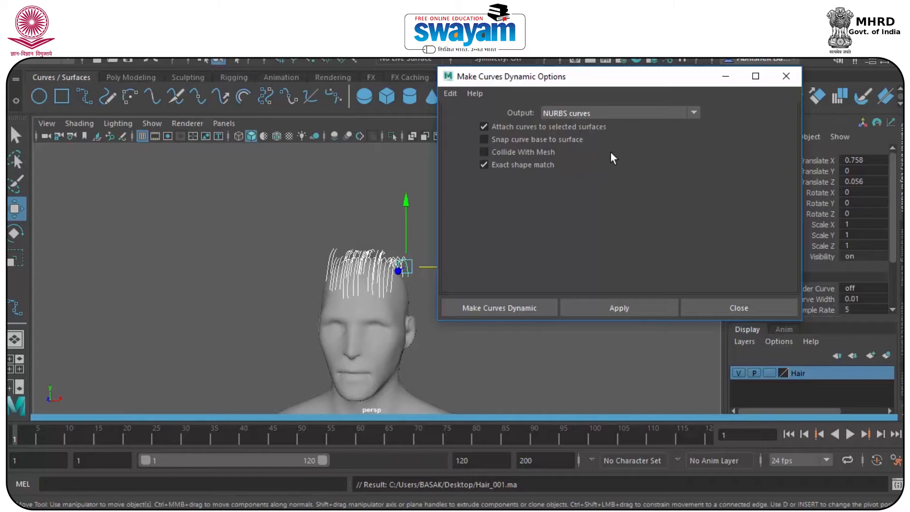
pyautogui.click(595, 116)
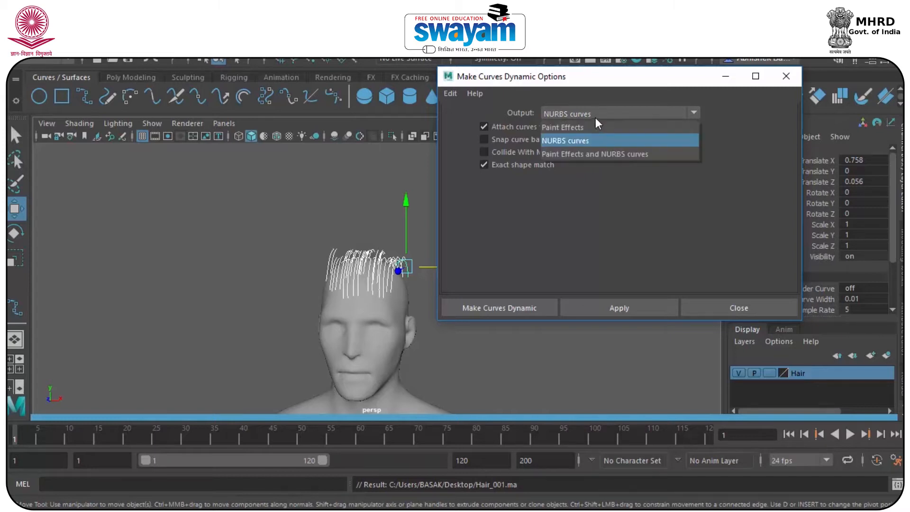
pyautogui.click(573, 127)
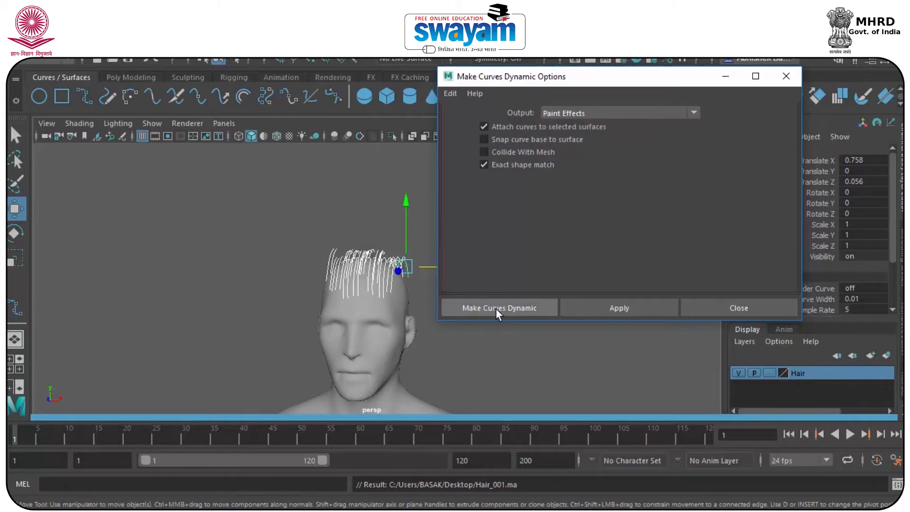
pyautogui.click(614, 308)
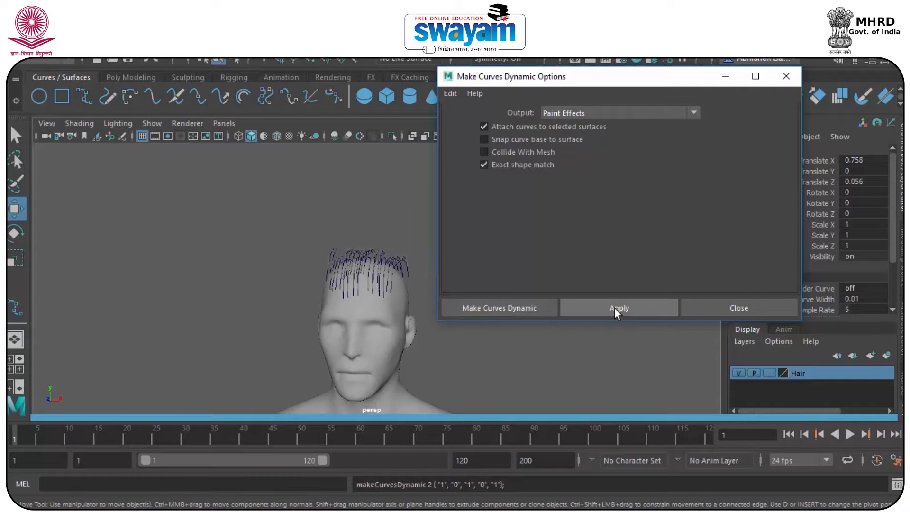
pyautogui.click(784, 73)
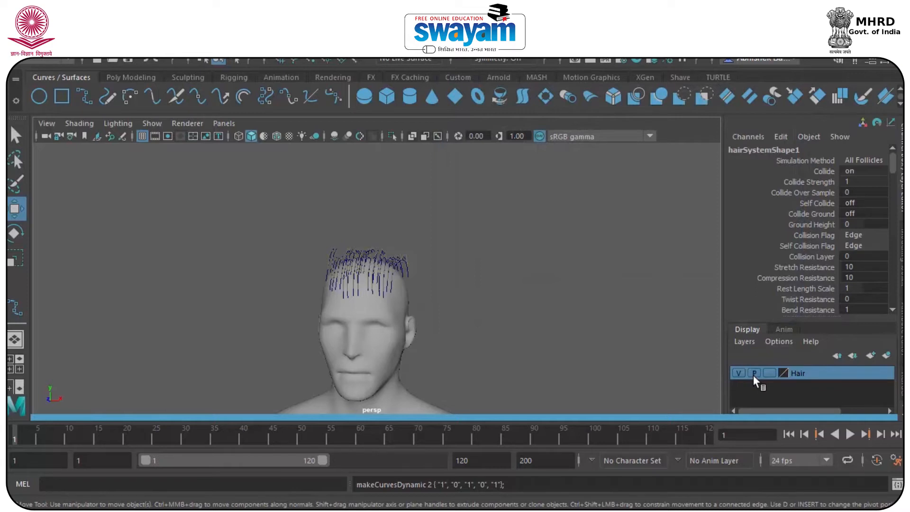
# Toggle the Hair layer off and on, view the hair from above, and open hairSystemShape1's Clump and Hair Shape attributes
pyautogui.click(737, 372)
pyautogui.click(737, 373)
pyautogui.scroll(5, 352, 279)
pyautogui.keyDown('alt'); pyautogui.moveTo(420, 220); pyautogui.dragTo(256, 198); pyautogui.keyUp('alt')
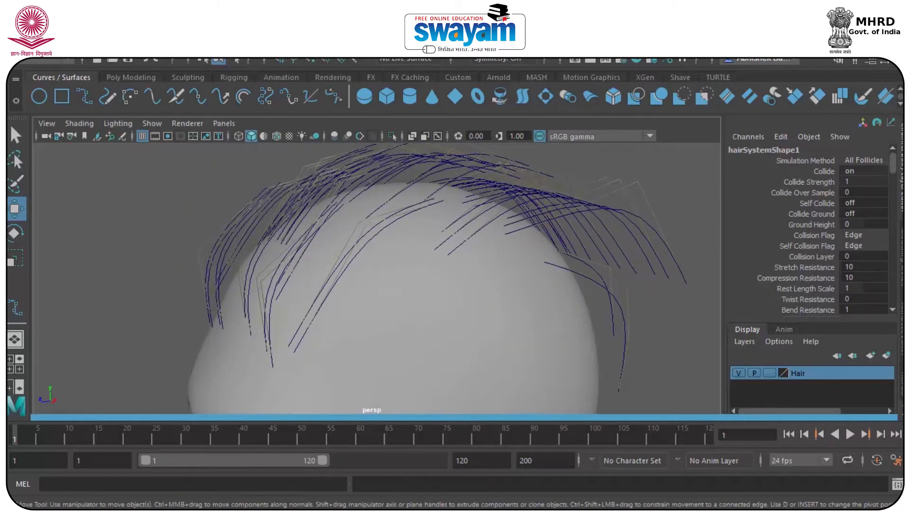
pyautogui.hotkey('ctrl', 'a')
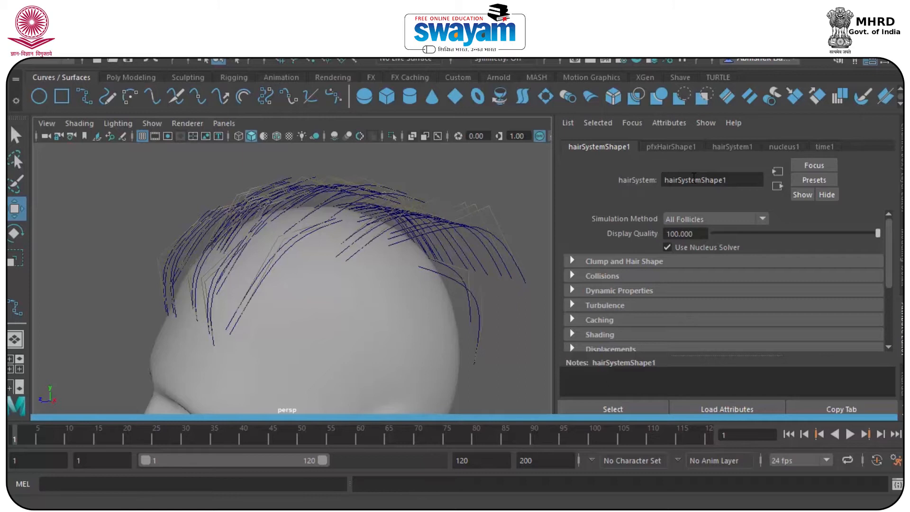
pyautogui.click(590, 263)
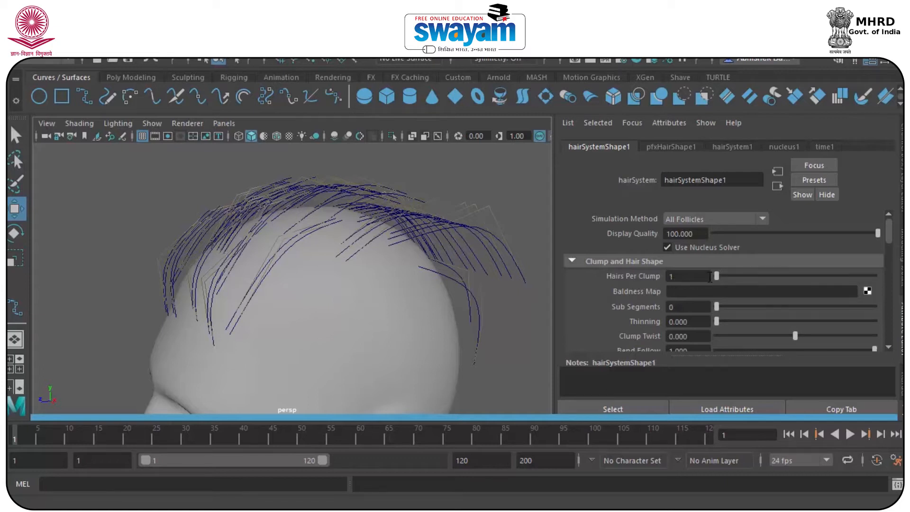
# Set Hairs Per Clump to 100, Sub Segments to 6 and Thinning to 0.242, keeping Display Quality 100
pyautogui.moveTo(722, 275); pyautogui.dragTo(877, 276)
pyautogui.moveTo(720, 308); pyautogui.dragTo(694, 306)
pyautogui.scroll(3, 507, 235)
pyautogui.scroll(-5, 463, 216)
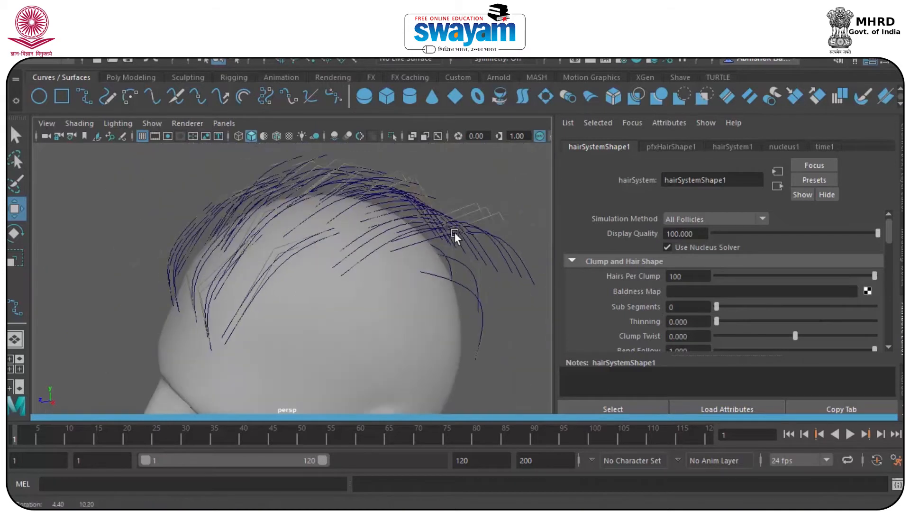
pyautogui.scroll(8, 461, 229)
pyautogui.keyDown('alt'); pyautogui.moveTo(461, 230); pyautogui.dragTo(327, 247, button='middle'); pyautogui.keyUp('alt')
pyautogui.keyDown('alt'); pyautogui.moveTo(431, 226); pyautogui.dragTo(337, 254, button='middle'); pyautogui.keyUp('alt')
pyautogui.moveTo(714, 306); pyautogui.dragTo(822, 308)
pyautogui.moveTo(715, 321); pyautogui.dragTo(875, 335)
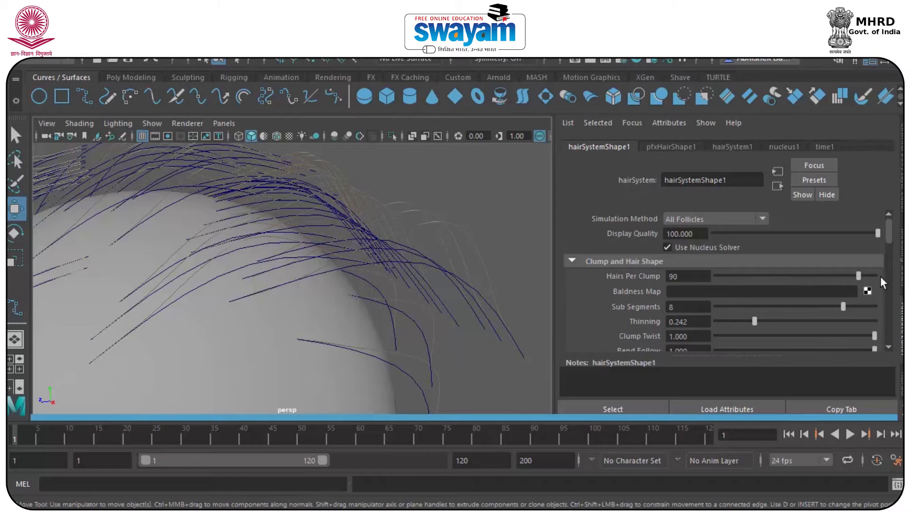
pyautogui.moveTo(717, 234); pyautogui.dragTo(862, 254)
pyautogui.click(682, 234)
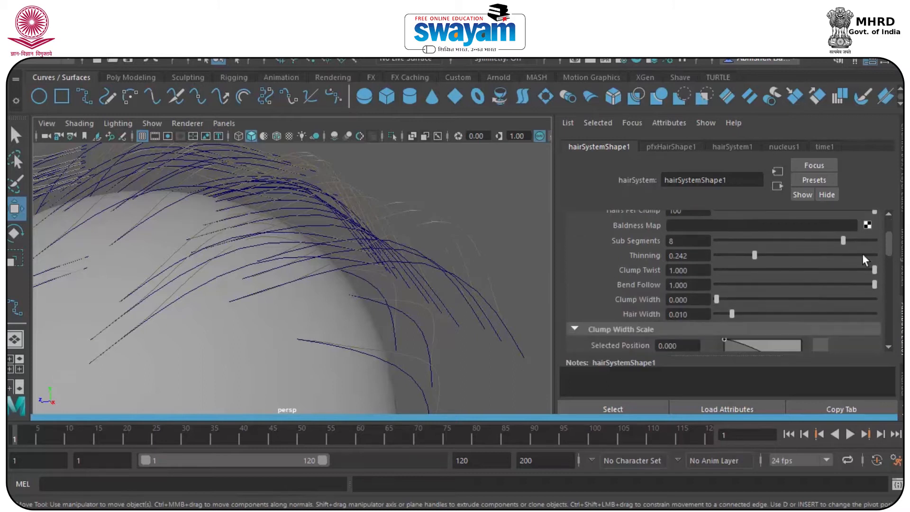
# Set Hair Width to 0.045 and widen Clump Width to 0.339
pyautogui.moveTo(750, 315); pyautogui.dragTo(786, 315)
pyautogui.moveTo(716, 298)
pyautogui.mouseDown()
pyautogui.moveTo(772, 298)
pyautogui.moveTo(732, 299)
pyautogui.mouseUp()
pyautogui.keyDown('alt'); pyautogui.moveTo(427, 284); pyautogui.dragTo(303, 284); pyautogui.keyUp('alt')
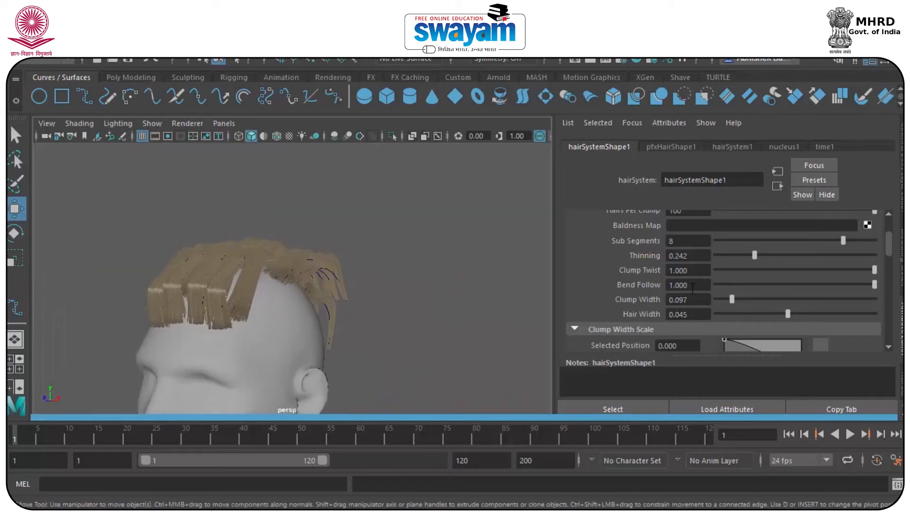
pyautogui.moveTo(735, 301); pyautogui.dragTo(760, 300)
pyautogui.keyDown('alt'); pyautogui.moveTo(452, 248); pyautogui.dragTo(426, 251); pyautogui.keyUp('alt')
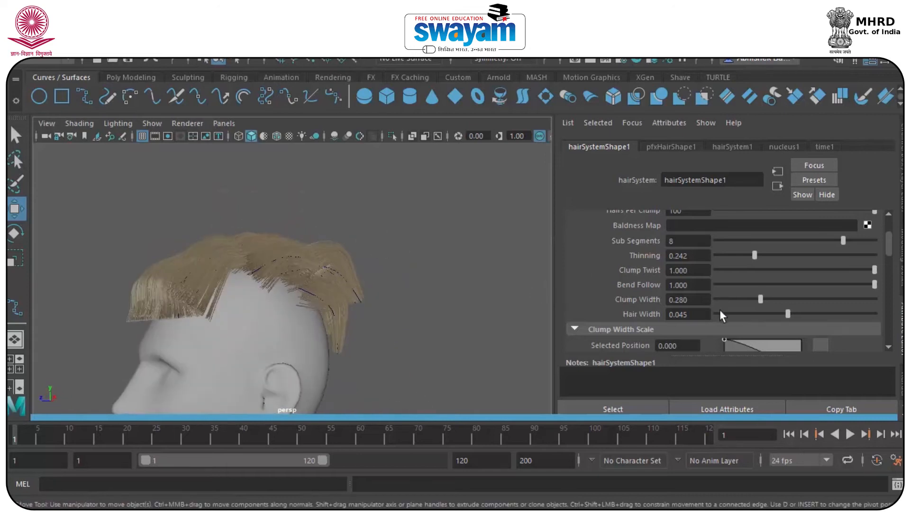
pyautogui.moveTo(761, 300); pyautogui.dragTo(806, 317)
# Add a Clump Width Scale ramp point and settle it at 0.652/0.500
pyautogui.scroll(-3, 707, 308)
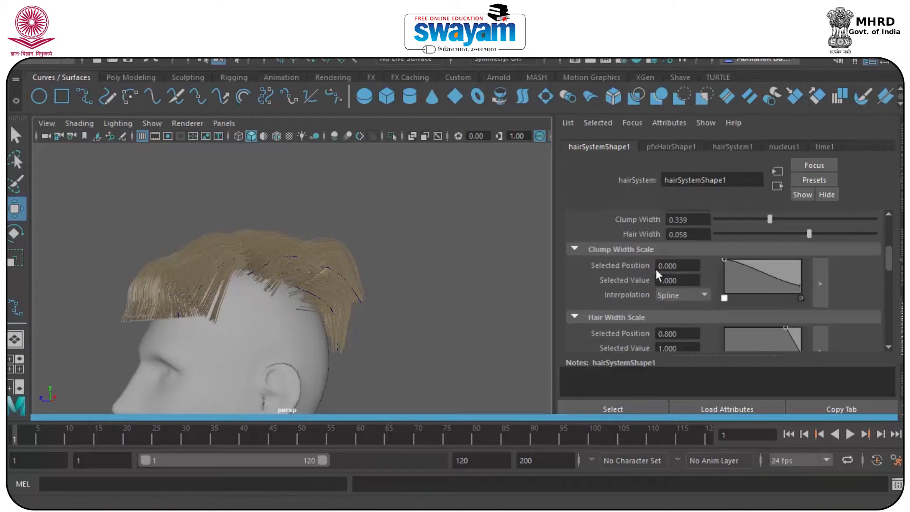
pyautogui.moveTo(761, 272); pyautogui.dragTo(778, 280)
pyautogui.keyDown('alt'); pyautogui.moveTo(303, 227); pyautogui.dragTo(474, 299); pyautogui.keyUp('alt')
pyautogui.scroll(-5, 305, 286)
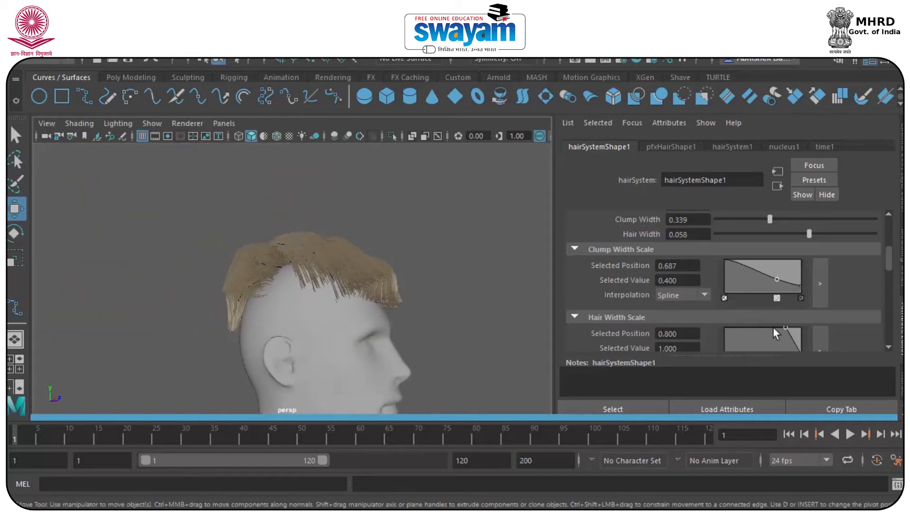
pyautogui.moveTo(773, 284); pyautogui.dragTo(754, 295)
pyautogui.scroll(6, 307, 285)
pyautogui.moveTo(307, 286)
pyautogui.keyDown('alt'); pyautogui.mouseDown()
pyautogui.moveTo(292, 304)
pyautogui.moveTo(324, 298)
pyautogui.moveTo(320, 288)
pyautogui.mouseUp(); pyautogui.keyUp('alt')
pyautogui.scroll(-5, 323, 298)
pyautogui.keyDown('alt'); pyautogui.moveTo(320, 288); pyautogui.dragTo(324, 237, button='middle'); pyautogui.keyUp('alt')
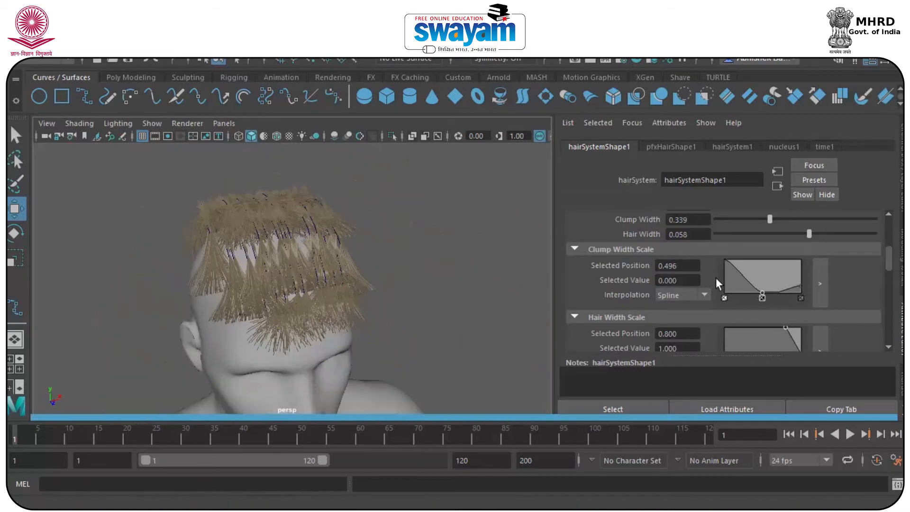
pyautogui.moveTo(761, 291); pyautogui.dragTo(773, 275)
pyautogui.keyDown('alt'); pyautogui.moveTo(310, 261); pyautogui.dragTo(274, 240); pyautogui.keyUp('alt')
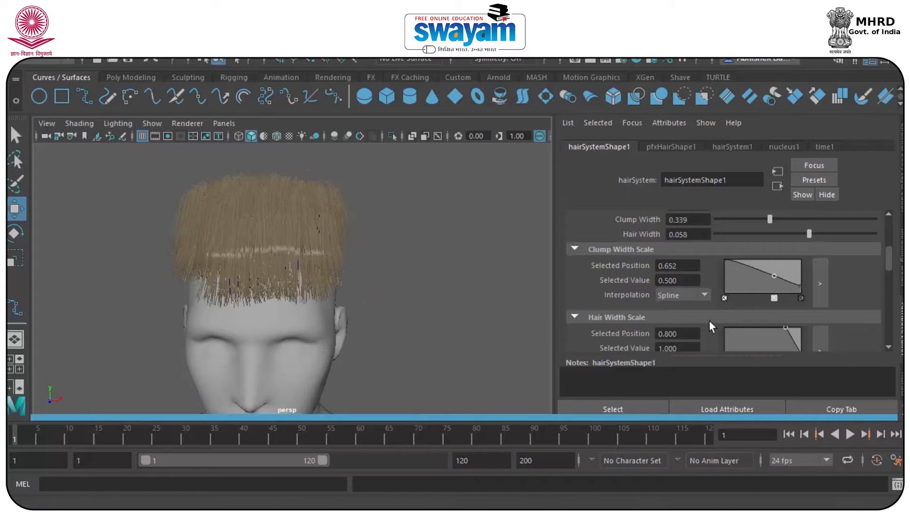
pyautogui.moveTo(888, 266); pyautogui.dragTo(887, 274)
# Taper the Hair Width Scale ramp with a point at 0.817/0.320
pyautogui.moveTo(785, 282)
pyautogui.mouseDown()
pyautogui.moveTo(774, 297)
pyautogui.moveTo(769, 285)
pyautogui.mouseUp()
pyautogui.moveTo(796, 296); pyautogui.dragTo(786, 303)
pyautogui.keyDown('alt'); pyautogui.moveTo(305, 226); pyautogui.dragTo(228, 227); pyautogui.keyUp('alt')
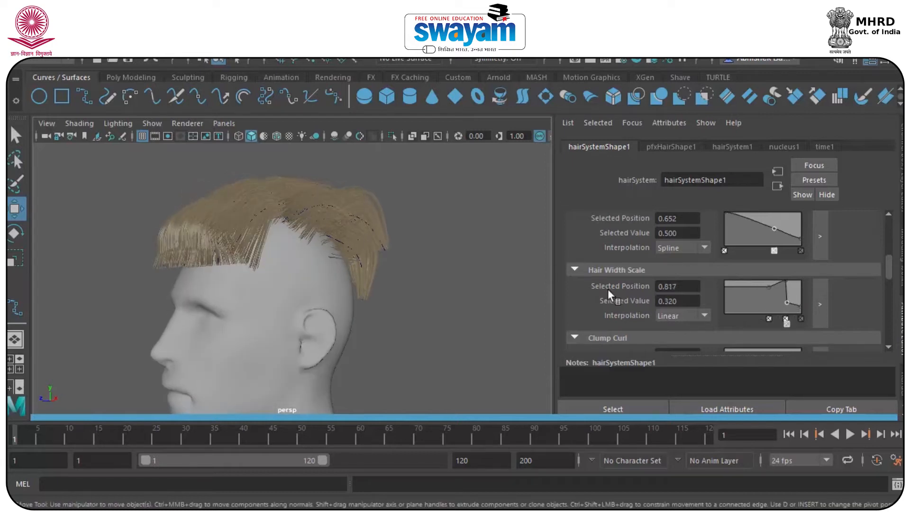
pyautogui.scroll(-6, 719, 280)
pyautogui.scroll(2, 663, 252)
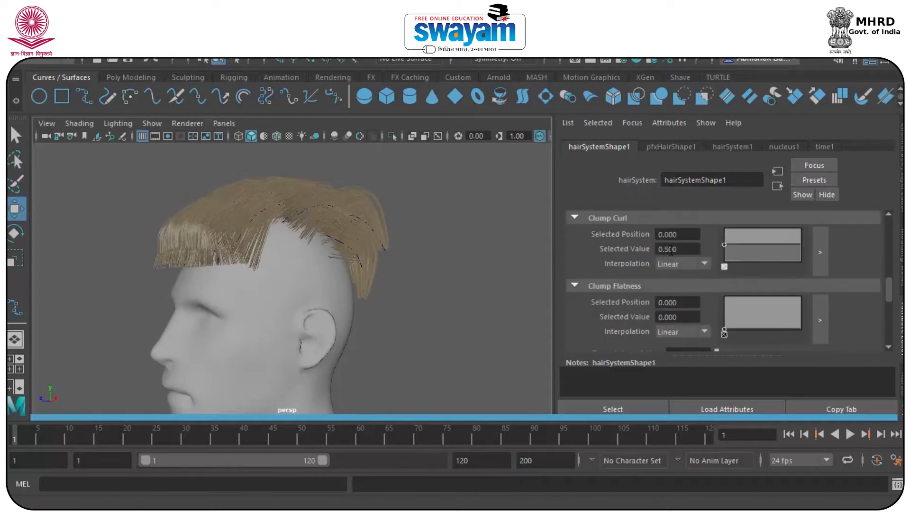
# Add a Clump Curl point at 0.330/0.080 and a Clump Flatness point
pyautogui.moveTo(742, 243)
pyautogui.mouseDown()
pyautogui.moveTo(758, 244)
pyautogui.moveTo(748, 259)
pyautogui.mouseUp()
pyautogui.keyDown('alt'); pyautogui.moveTo(297, 220); pyautogui.dragTo(345, 207); pyautogui.keyUp('alt')
pyautogui.scroll(5, 269, 237)
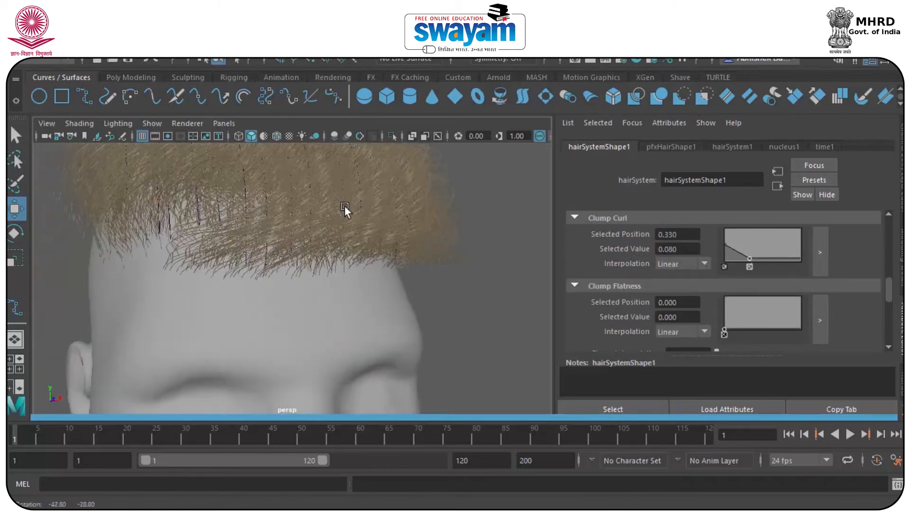
pyautogui.scroll(-5, 345, 207)
pyautogui.scroll(3, 320, 242)
pyautogui.click(738, 319)
pyautogui.moveTo(738, 319); pyautogui.dragTo(806, 324)
pyautogui.scroll(-3, 359, 240)
# Inspect the curled hair from a three-quarter view and select pfxHair1
pyautogui.keyDown('alt'); pyautogui.moveTo(359, 240); pyautogui.dragTo(257, 257); pyautogui.keyUp('alt')
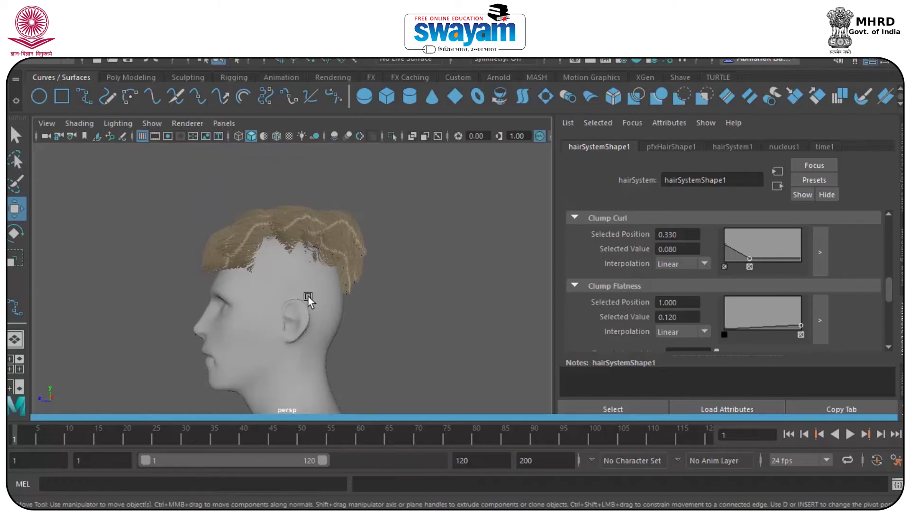
pyautogui.scroll(4, 257, 257)
pyautogui.keyDown('alt'); pyautogui.moveTo(257, 257); pyautogui.dragTo(311, 259); pyautogui.keyUp('alt')
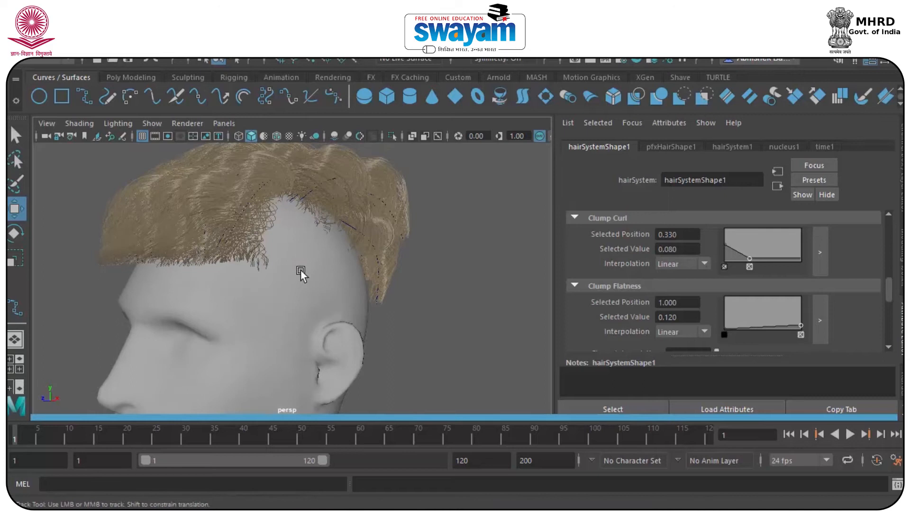
pyautogui.keyDown('alt'); pyautogui.moveTo(301, 269); pyautogui.dragTo(286, 308, button='middle'); pyautogui.keyUp('alt')
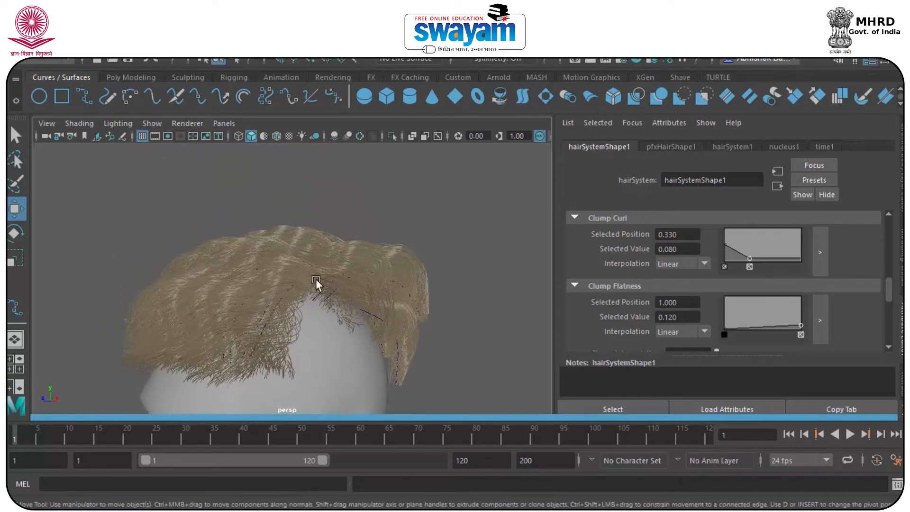
pyautogui.click(268, 265)
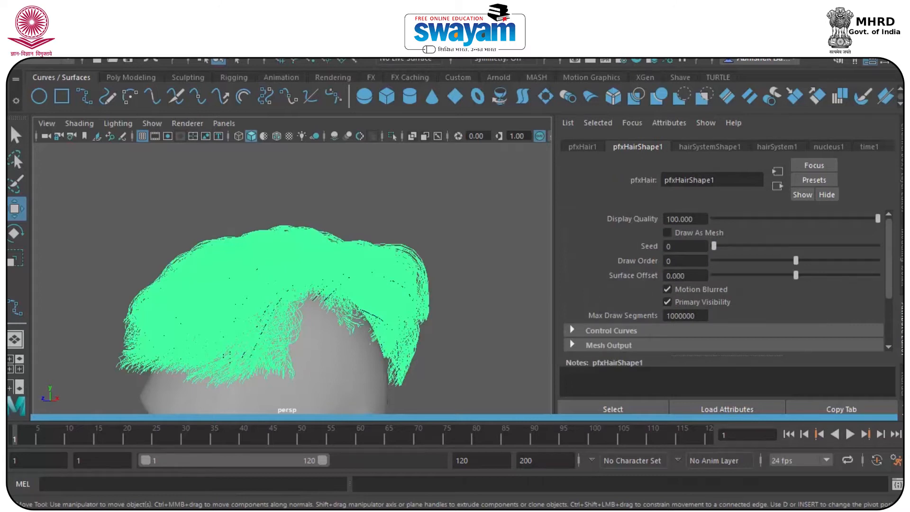
# Create a new display layer, layer1, with playback visibility off, and reselect the Paint Effects hair
pyautogui.click(901, 194)
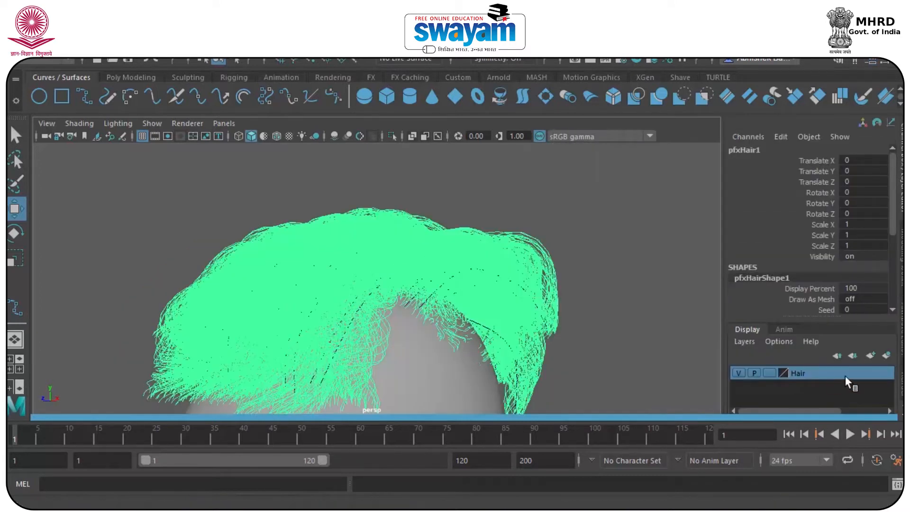
pyautogui.click(869, 355)
pyautogui.rightClick(820, 373)
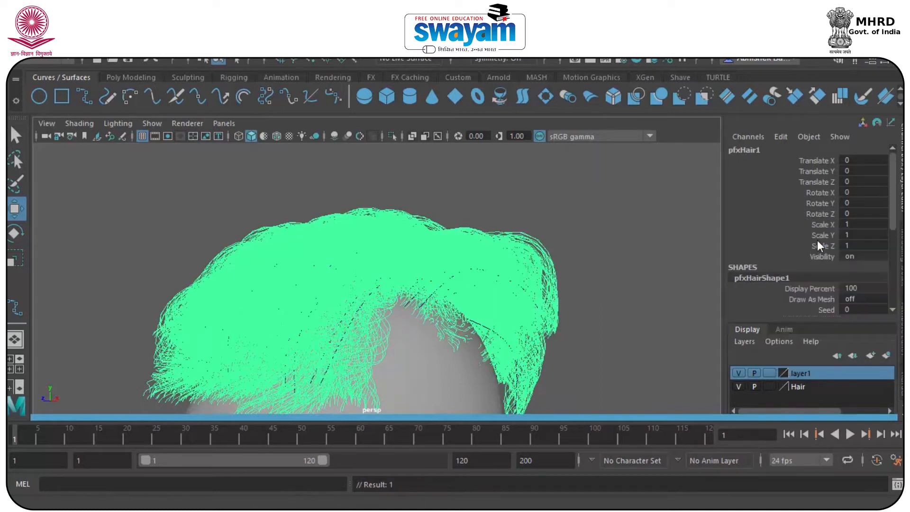
pyautogui.click(753, 372)
pyautogui.click(578, 208)
pyautogui.click(483, 249)
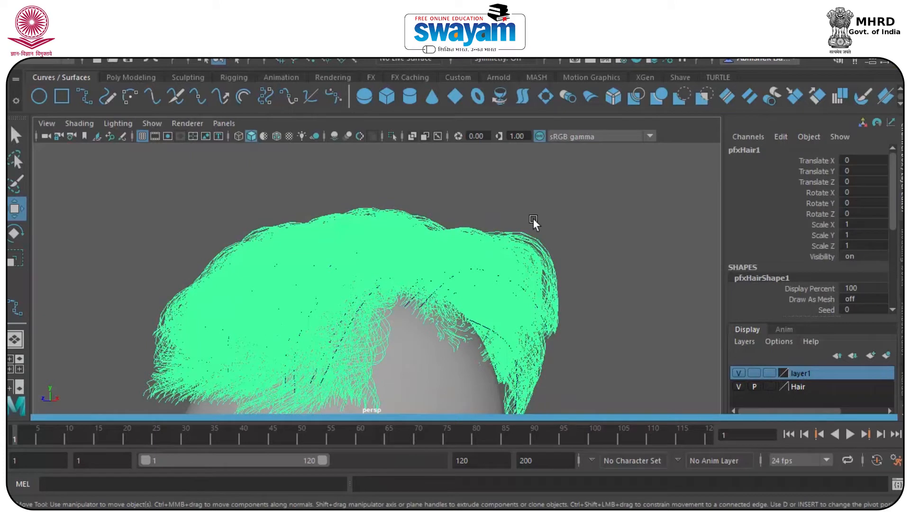
# Set layer1 to Reference display so the hair shows shaded but can't be picked
pyautogui.click(754, 373)
pyautogui.click(769, 372)
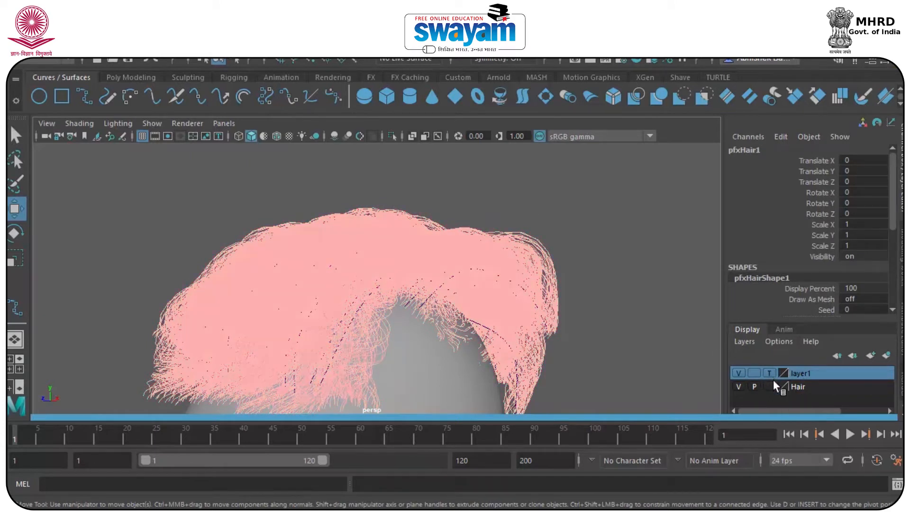
pyautogui.click(769, 373)
pyautogui.click(589, 186)
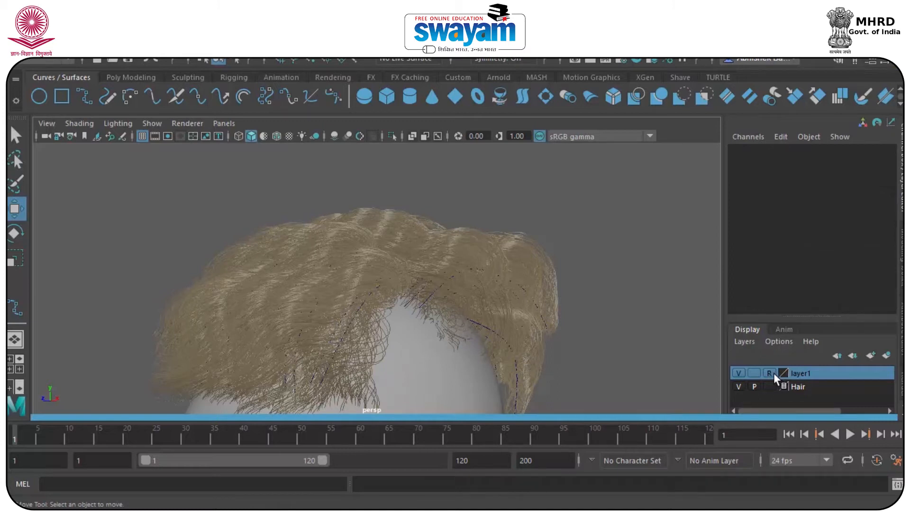
# Rename layer1 to nhair, then make the Hair layer current and select a guide curve
pyautogui.doubleClick(800, 373)
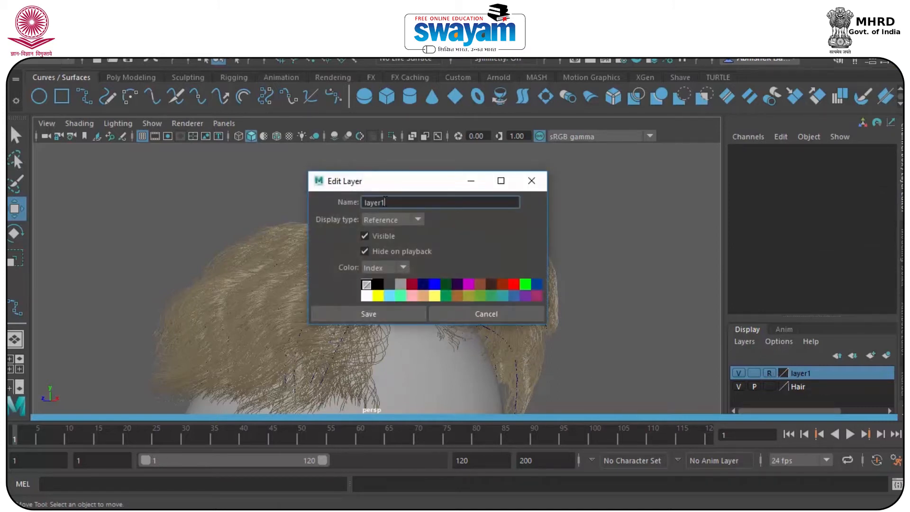
pyautogui.write('nhair')
pyautogui.click(369, 314)
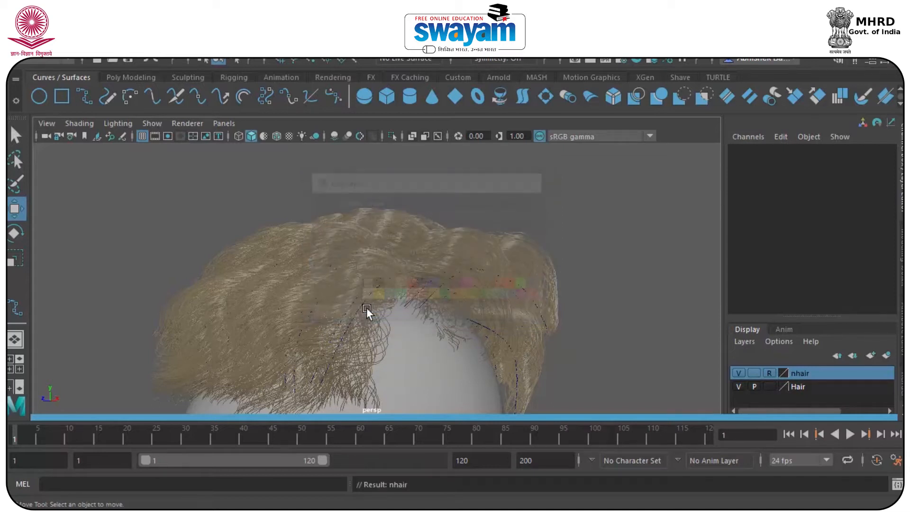
pyautogui.click(811, 386)
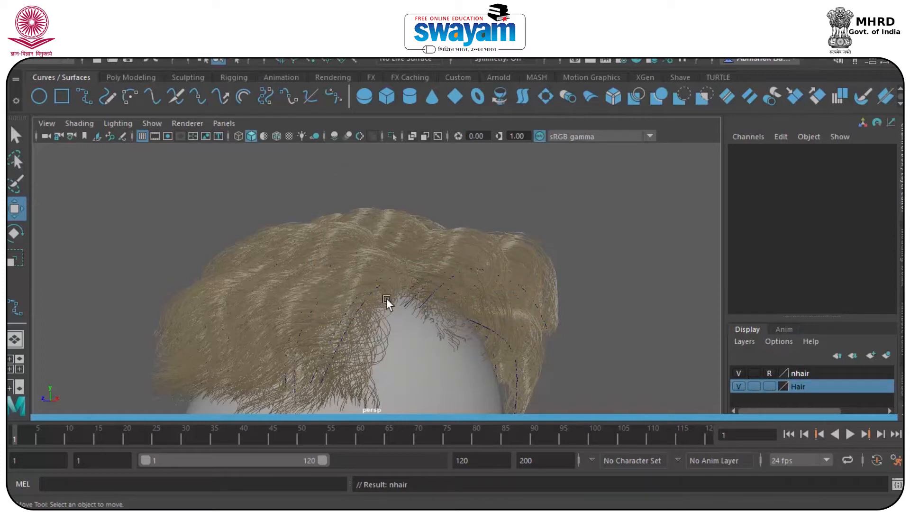
pyautogui.click(434, 290)
# Move a control vertex on the selected guide curve upward to restyle nearby strands
pyautogui.moveTo(443, 285); pyautogui.dragTo(372, 121, button='right')
pyautogui.moveTo(480, 273); pyautogui.dragTo(358, 320)
pyautogui.moveTo(389, 346); pyautogui.dragTo(372, 388)
pyautogui.keyDown('alt'); pyautogui.moveTo(371, 389); pyautogui.dragTo(546, 266); pyautogui.keyUp('alt')
pyautogui.keyDown('alt'); pyautogui.moveTo(332, 271); pyautogui.dragTo(411, 250, button='right'); pyautogui.keyUp('alt')
pyautogui.keyDown('alt'); pyautogui.moveTo(624, 238); pyautogui.dragTo(513, 251, button='middle'); pyautogui.keyUp('alt')
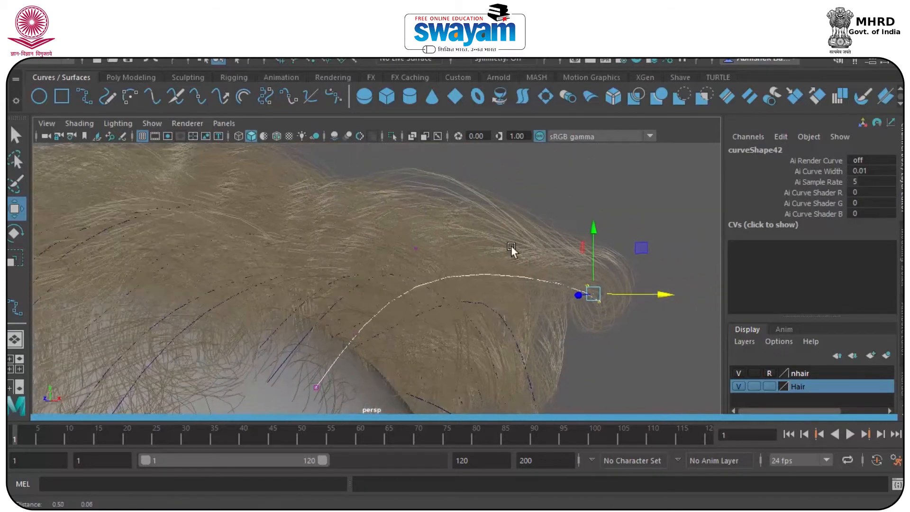
pyautogui.moveTo(590, 248); pyautogui.dragTo(527, 380)
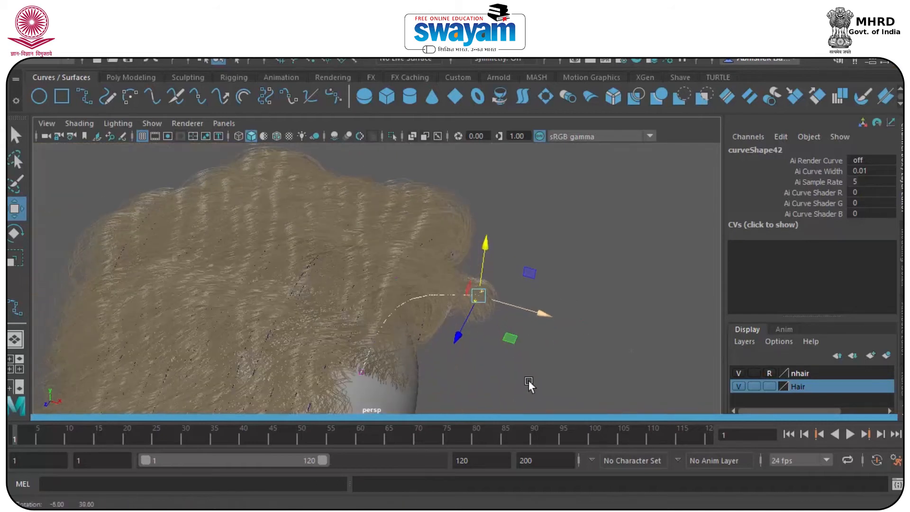
pyautogui.keyDown('alt'); pyautogui.moveTo(501, 314); pyautogui.dragTo(331, 272); pyautogui.keyUp('alt')
pyautogui.keyDown('alt'); pyautogui.moveTo(252, 309); pyautogui.dragTo(319, 205); pyautogui.keyUp('alt')
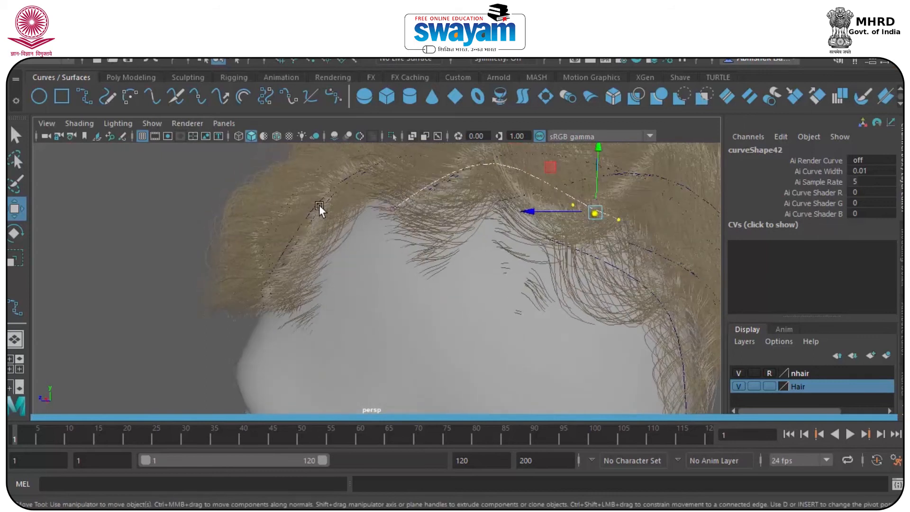
# Lift two control vertices on the hairline curve, then leave vertex editing
pyautogui.click(349, 222)
pyautogui.click(156, 222)
pyautogui.click(299, 219)
pyautogui.moveTo(300, 226); pyautogui.dragTo(214, 106, button='right')
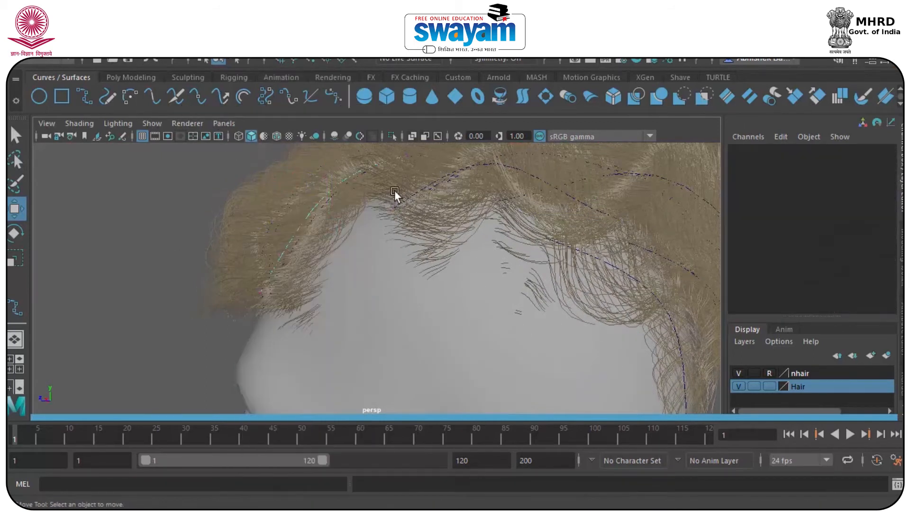
pyautogui.moveTo(412, 210); pyautogui.dragTo(411, 209)
pyautogui.moveTo(393, 146); pyautogui.dragTo(575, 295)
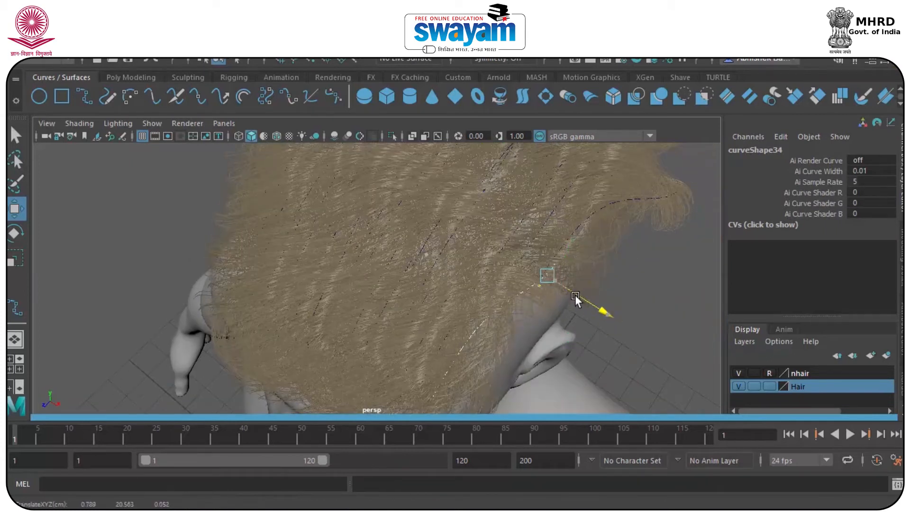
pyautogui.scroll(-5, 541, 307)
pyautogui.keyDown('alt'); pyautogui.moveTo(445, 278); pyautogui.dragTo(531, 223); pyautogui.keyUp('alt')
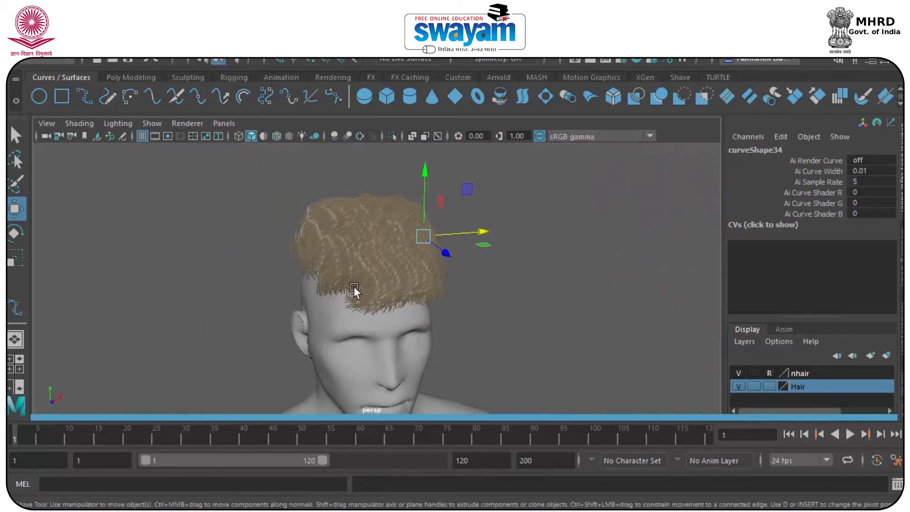
pyautogui.keyDown('alt'); pyautogui.moveTo(354, 285); pyautogui.dragTo(425, 246); pyautogui.keyUp('alt')
pyautogui.moveTo(341, 229); pyautogui.dragTo(403, 90, button='right')
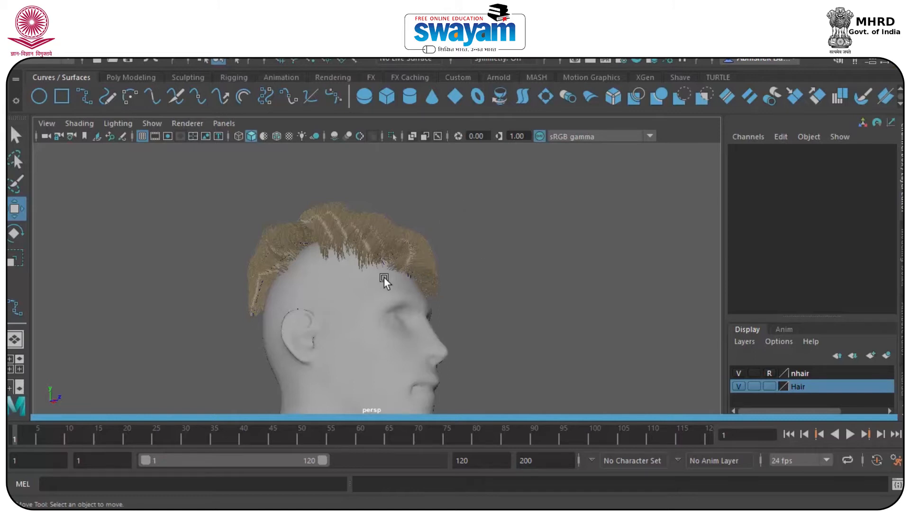
pyautogui.click(15, 53)
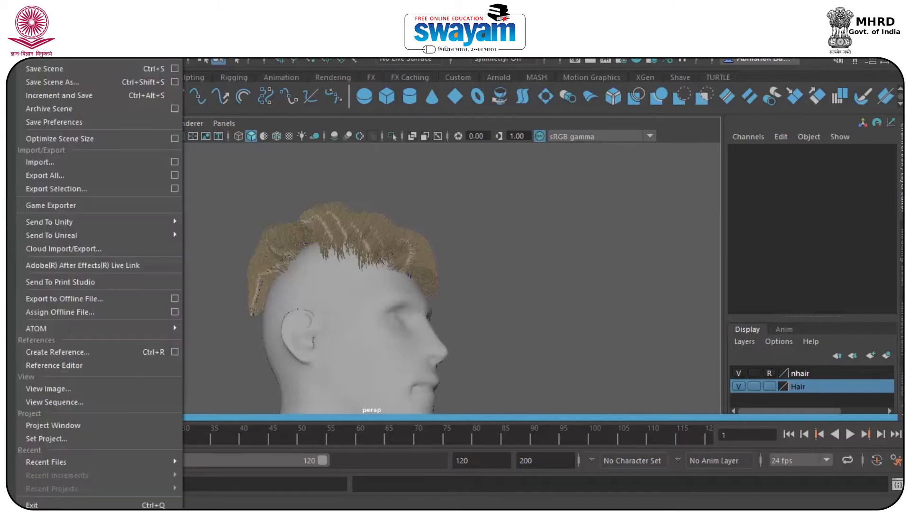
# Save the scene as Hair_002.ma, accepting the Student Version warning
pyautogui.click(66, 84)
pyautogui.click(322, 156)
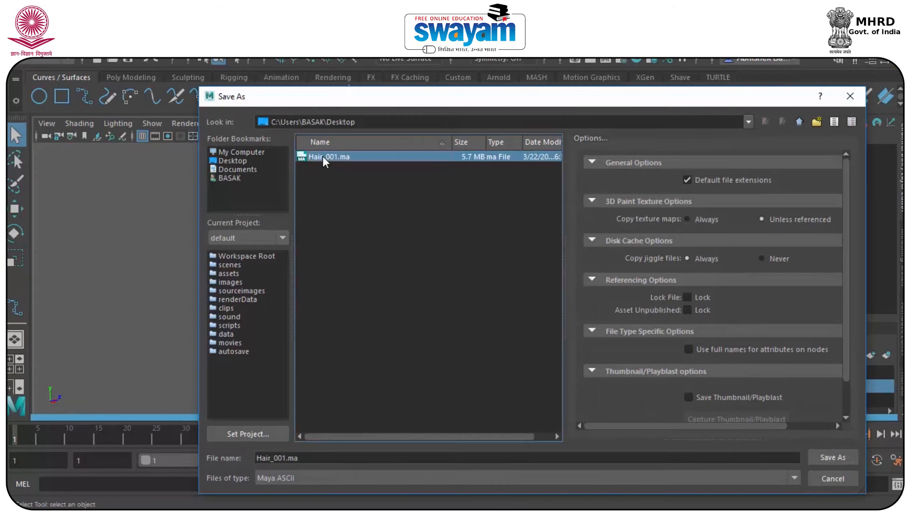
pyautogui.click(330, 453)
pyautogui.press('BackSpace')
pyautogui.press('BackSpace')
pyautogui.press('BackSpace')
pyautogui.press('BackSpace')
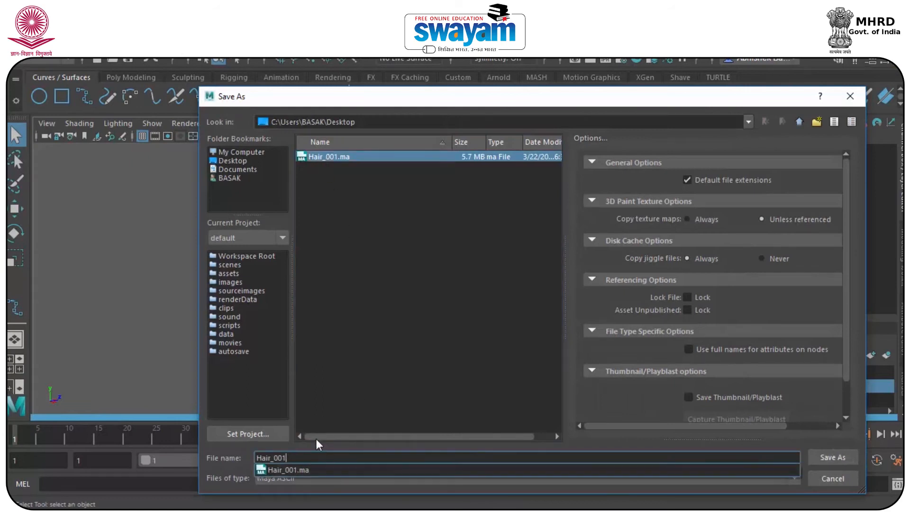
pyautogui.write('2')
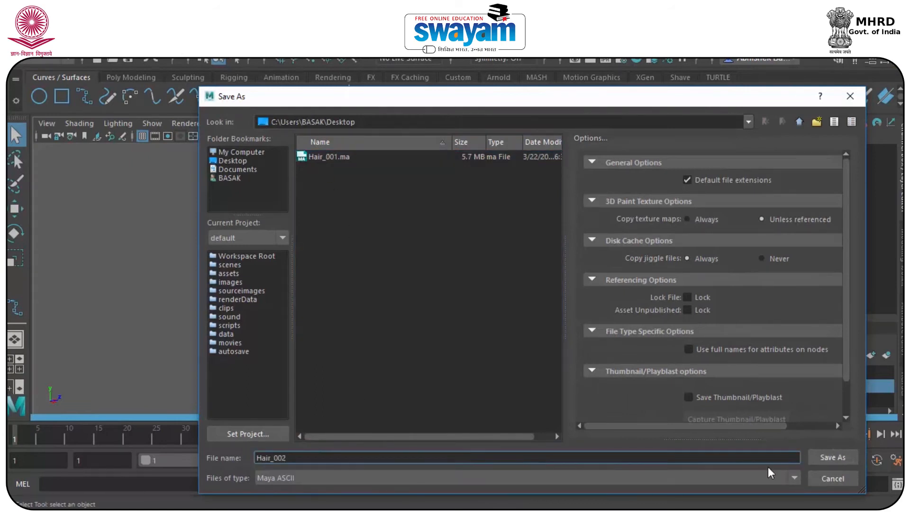
pyautogui.click(828, 457)
pyautogui.click(426, 272)
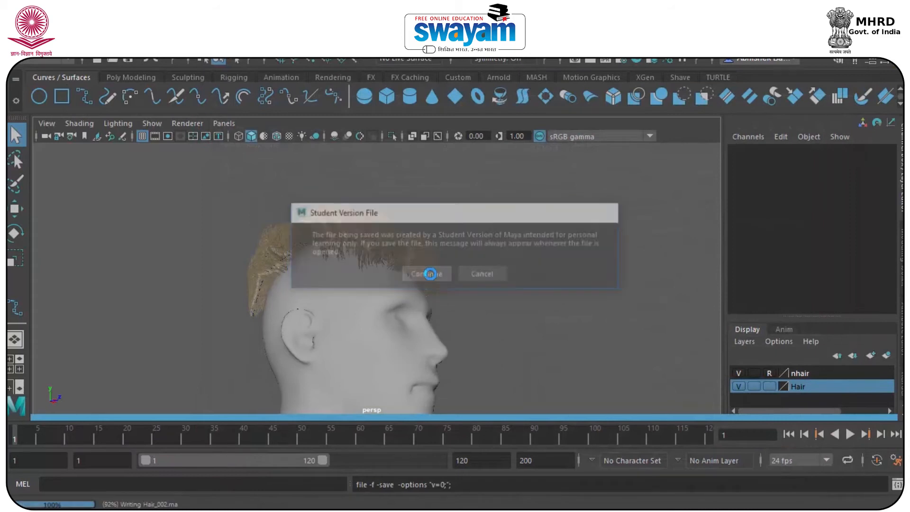
pyautogui.press('w')
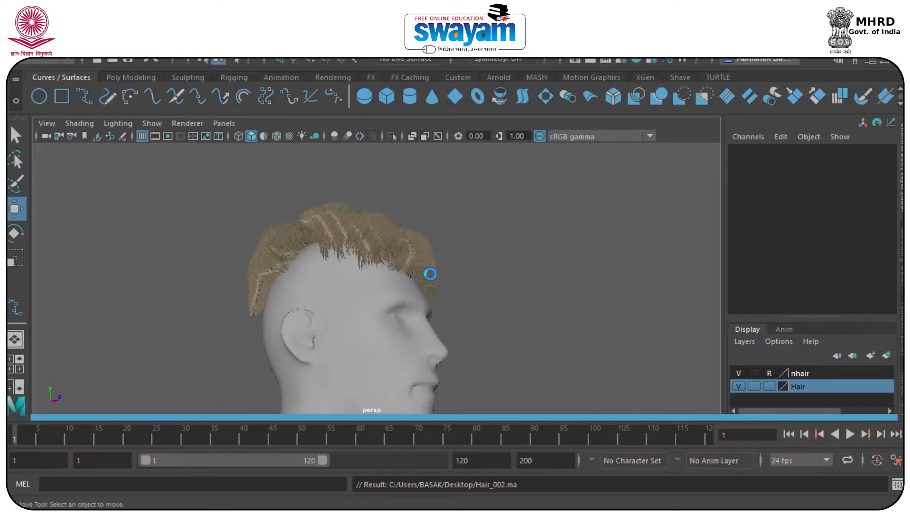
pyautogui.keyDown('alt'); pyautogui.moveTo(430, 273); pyautogui.dragTo(185, 278); pyautogui.keyUp('alt')
# Switch Render Using to Maya Software and test-render frame 1 at 960 x 540
pyautogui.scroll(3, 460, 232)
pyautogui.keyDown('alt'); pyautogui.moveTo(460, 231); pyautogui.dragTo(524, 234); pyautogui.keyUp('alt')
pyautogui.keyDown('alt'); pyautogui.moveTo(431, 224); pyautogui.dragTo(202, 271); pyautogui.keyUp('alt')
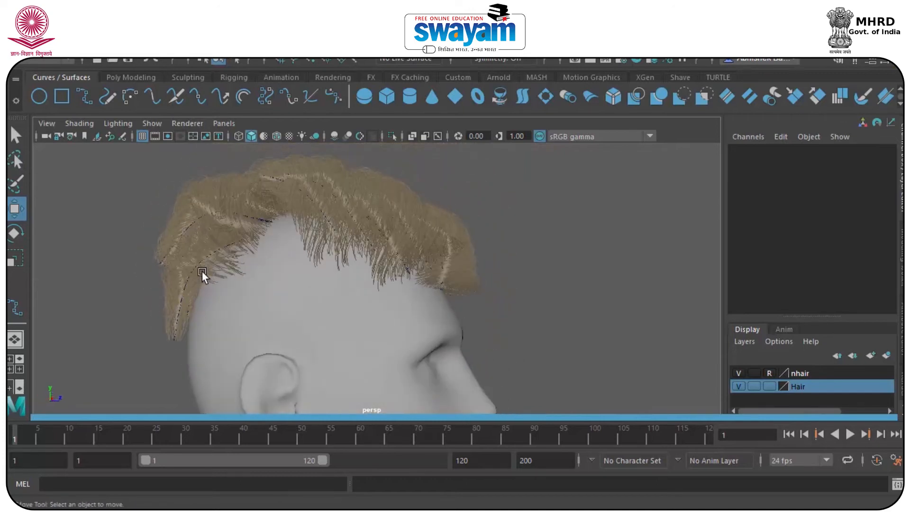
pyautogui.click(619, 59)
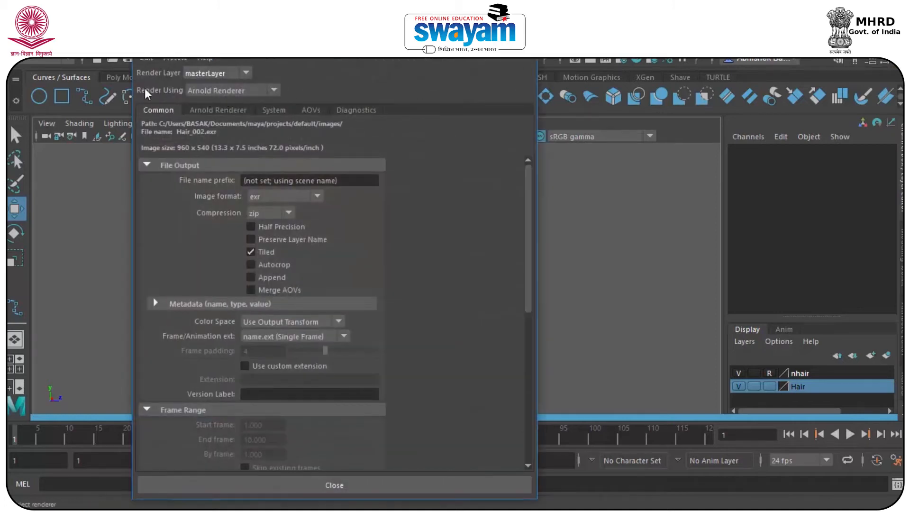
pyautogui.click(221, 93)
pyautogui.click(215, 101)
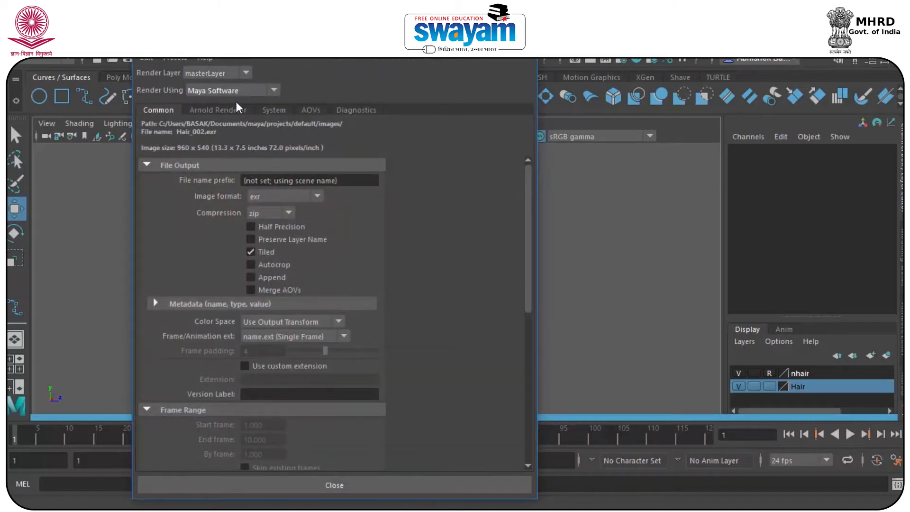
pyautogui.moveTo(312, 38); pyautogui.dragTo(497, 97)
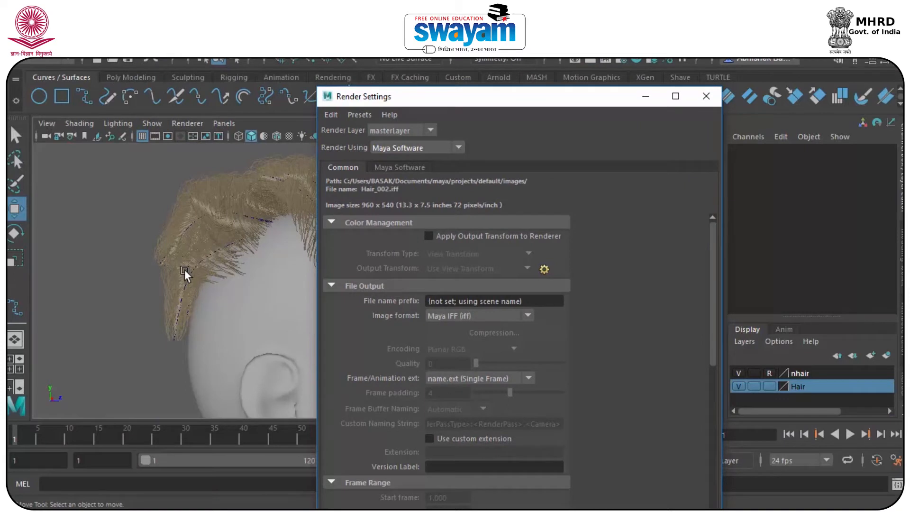
pyautogui.click(702, 97)
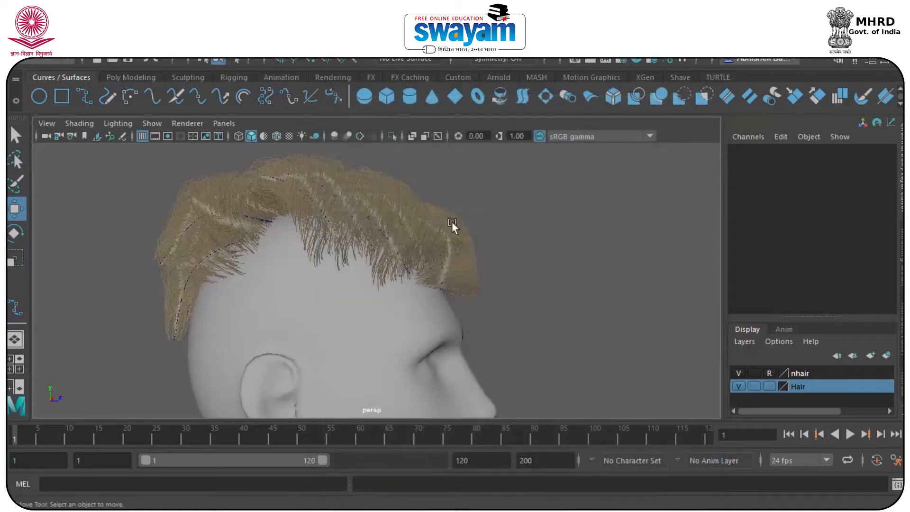
pyautogui.click(590, 61)
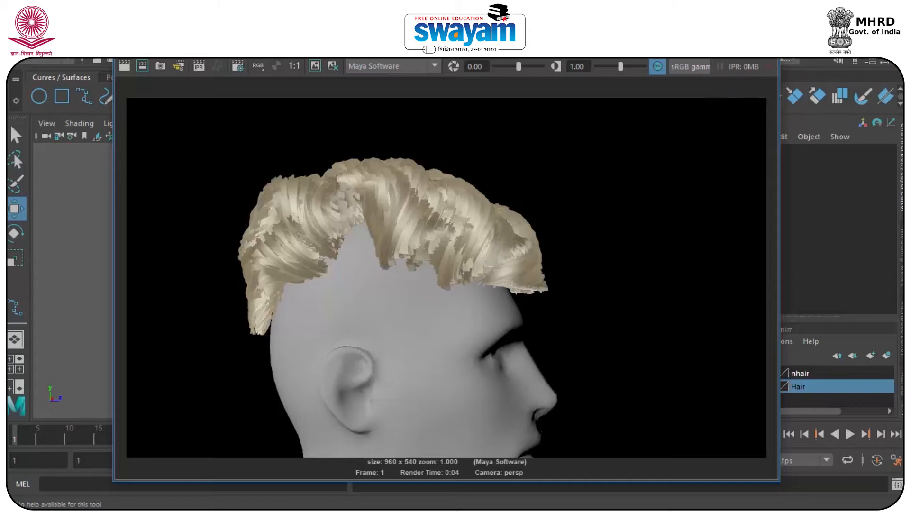
pyautogui.click(763, 40)
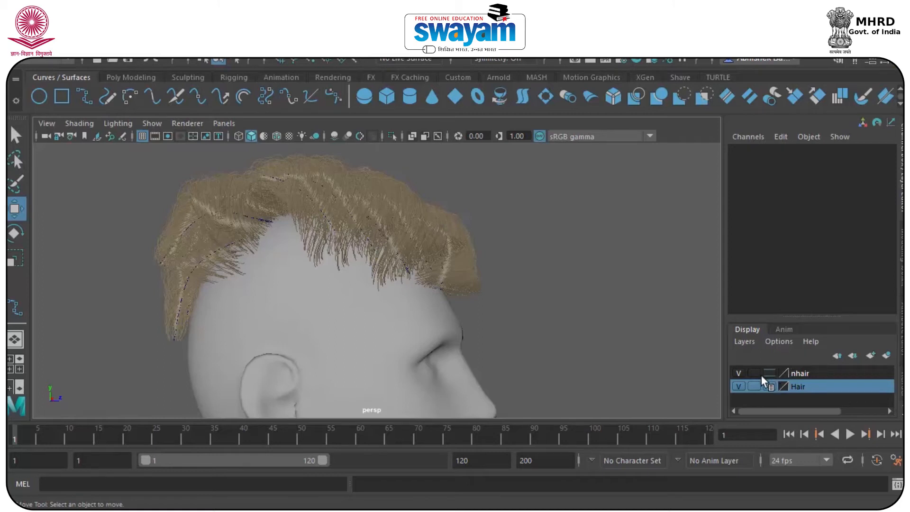
# Open hairSystemShape1's attributes and lower Clump Width to 0.258
pyautogui.click(388, 183)
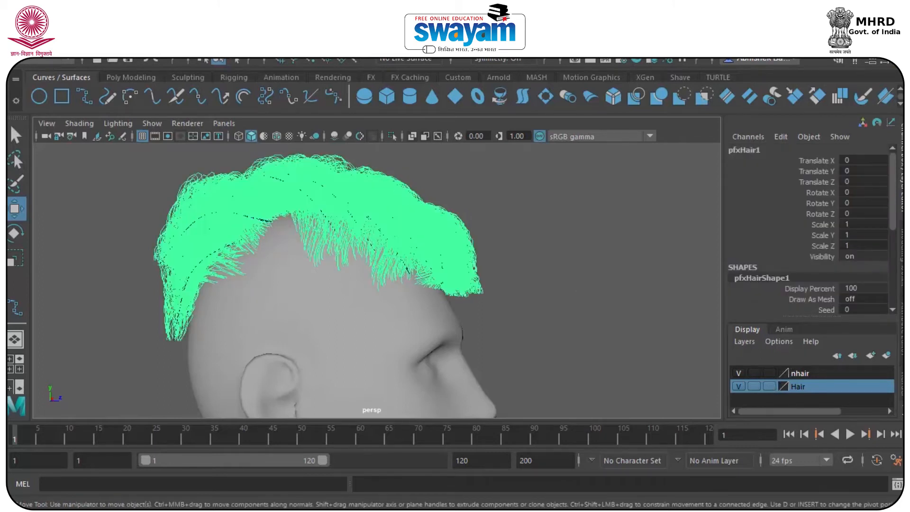
pyautogui.hotkey('ctrl', 'a')
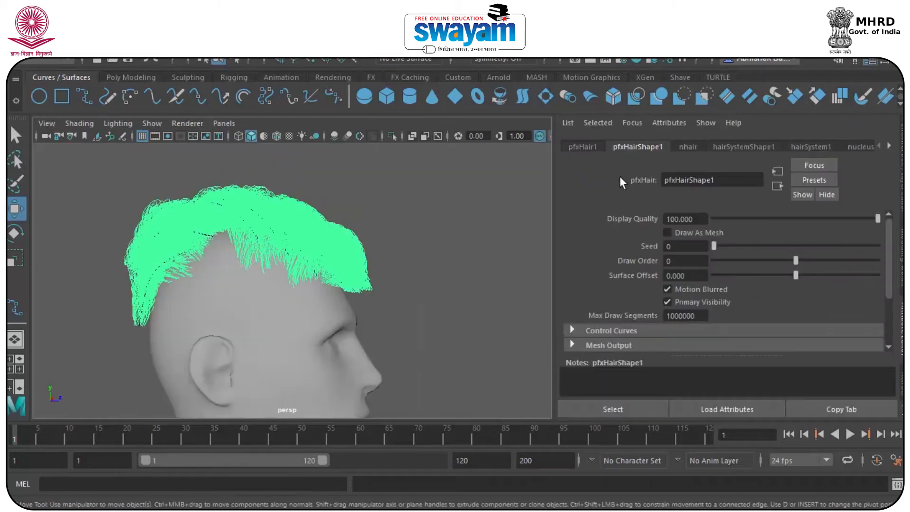
pyautogui.click(581, 147)
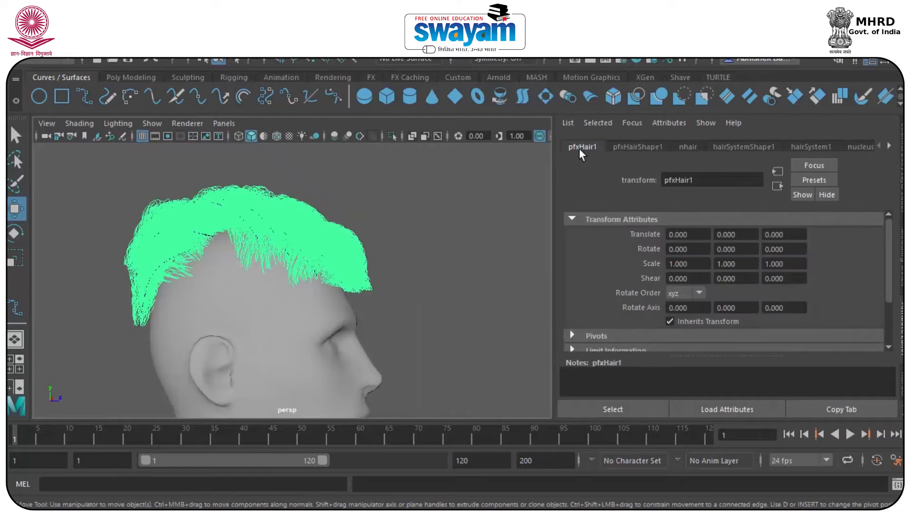
pyautogui.click(687, 148)
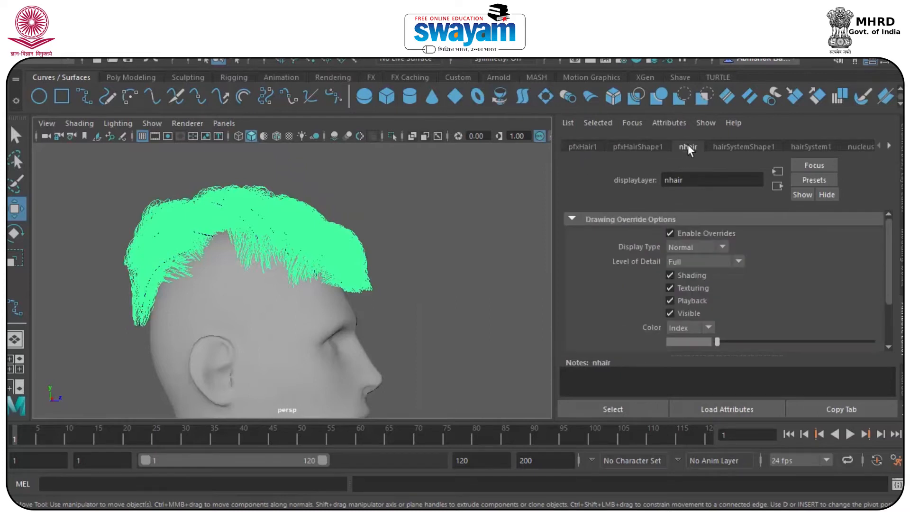
pyautogui.click(730, 150)
pyautogui.scroll(5, 886, 275)
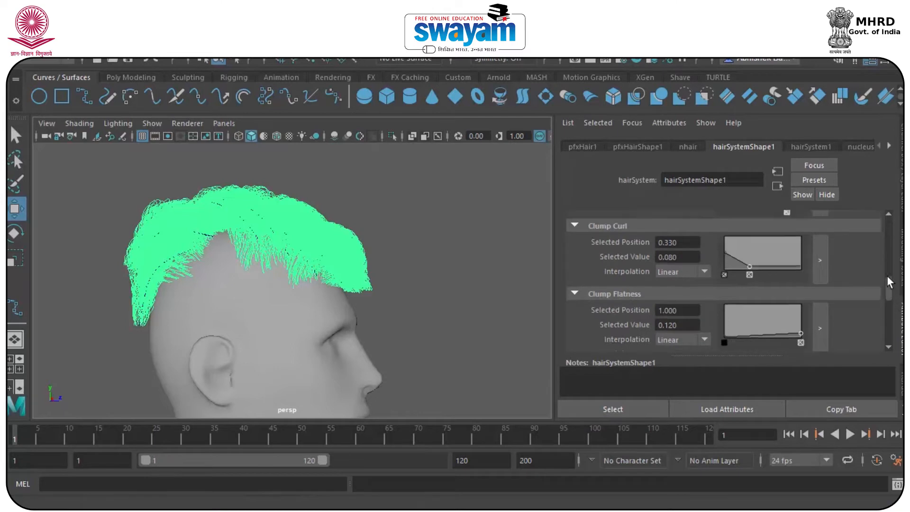
pyautogui.scroll(4, 881, 237)
pyautogui.scroll(-1, 879, 235)
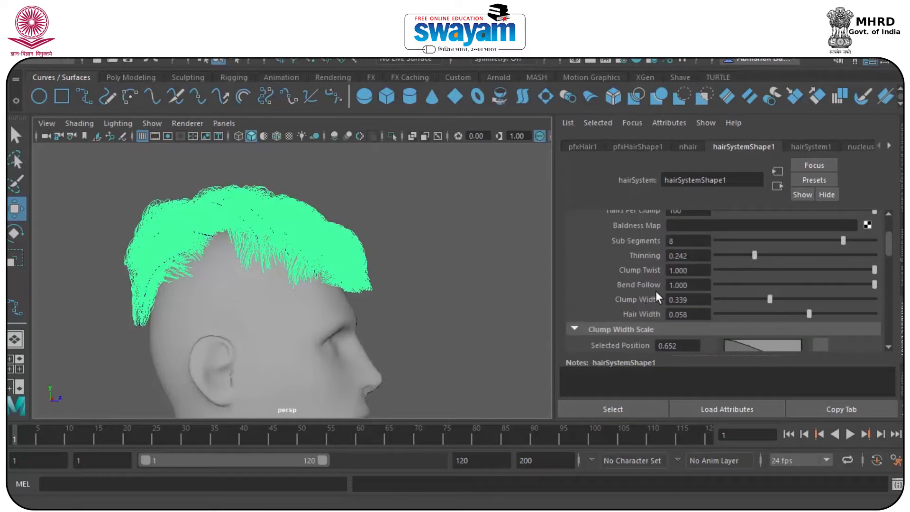
pyautogui.moveTo(780, 300)
pyautogui.mouseDown()
pyautogui.moveTo(750, 304)
pyautogui.moveTo(762, 319)
pyautogui.moveTo(783, 317)
pyautogui.mouseUp()
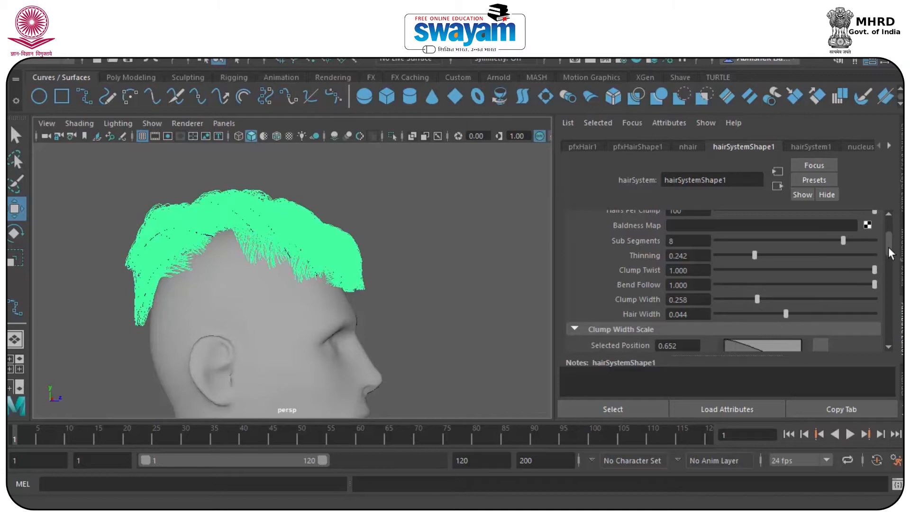
# Compare the hair with Sub Segments at zero, then restore Sub Segments for smoother strands
pyautogui.scroll(1, 887, 246)
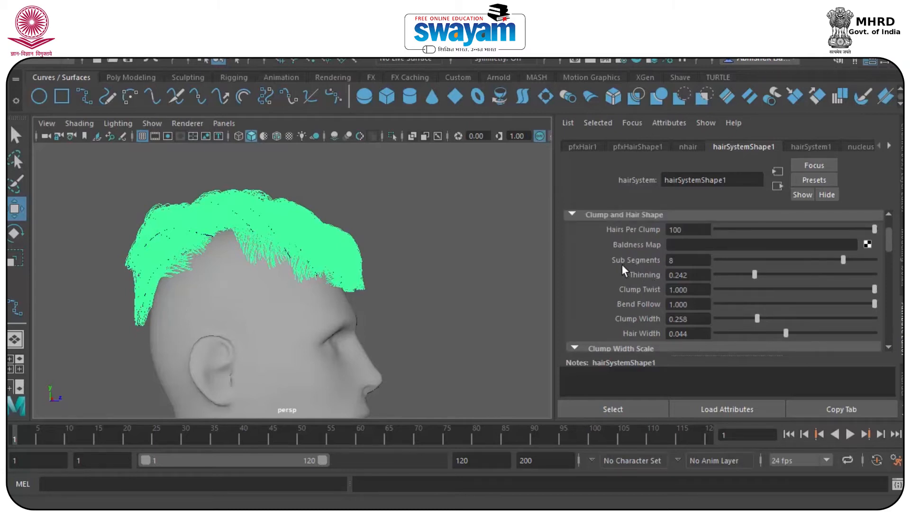
pyautogui.click(385, 232)
pyautogui.scroll(5, 365, 246)
pyautogui.click(362, 240)
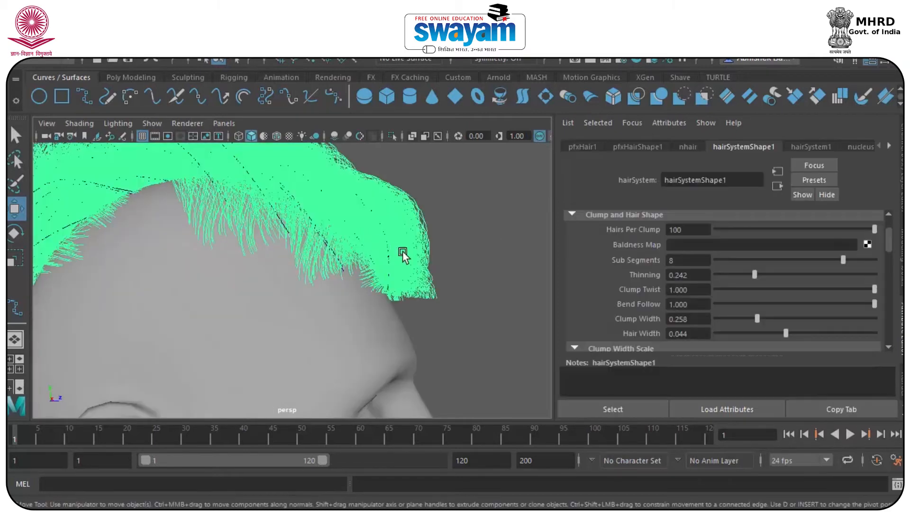
pyautogui.scroll(-3, 406, 253)
pyautogui.moveTo(838, 255); pyautogui.dragTo(661, 278)
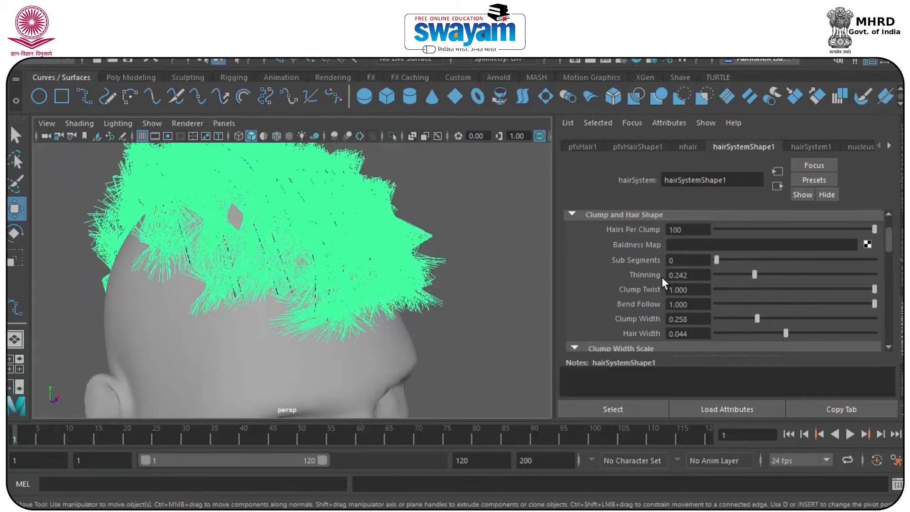
pyautogui.click(385, 263)
pyautogui.click(330, 232)
pyautogui.moveTo(723, 259); pyautogui.dragTo(842, 259)
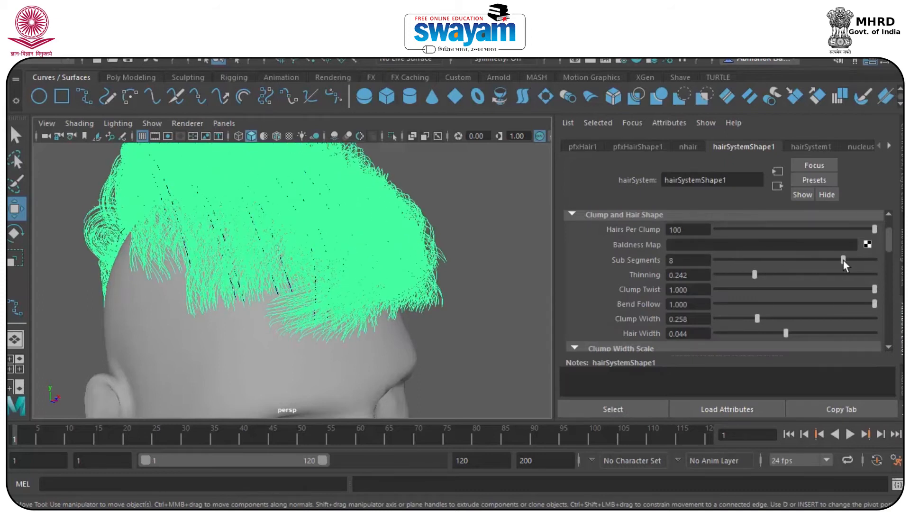
# Reduce Hairs Per Clump, keep All Follicles simulation, and set Hair Width 0.044 and the Clump Width Scale ramp
pyautogui.moveTo(865, 230); pyautogui.dragTo(829, 252)
pyautogui.moveTo(888, 241)
pyautogui.mouseDown()
pyautogui.moveTo(887, 233)
pyautogui.moveTo(747, 248)
pyautogui.moveTo(857, 243)
pyautogui.moveTo(877, 232)
pyautogui.mouseUp()
pyautogui.click(719, 221)
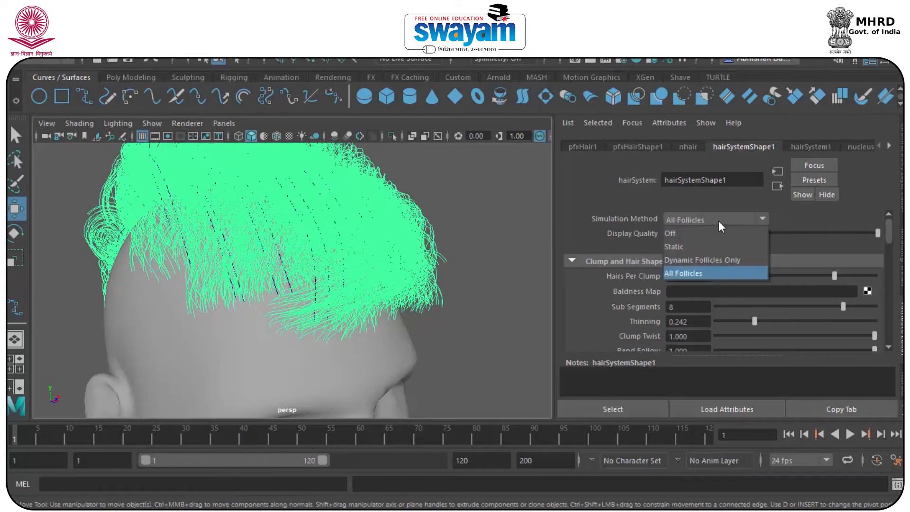
pyautogui.click(718, 221)
pyautogui.scroll(-5, 890, 236)
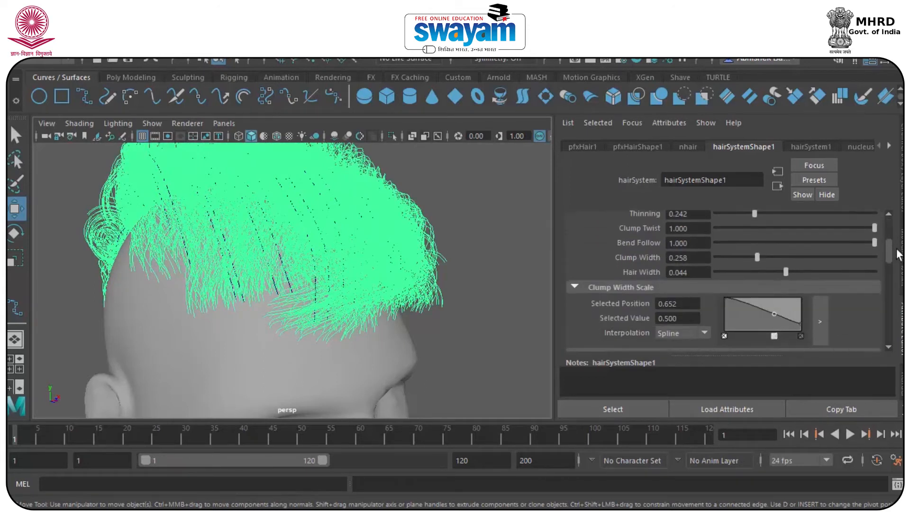
pyautogui.scroll(1, 898, 256)
pyautogui.moveTo(774, 303)
pyautogui.mouseDown()
pyautogui.moveTo(781, 292)
pyautogui.moveTo(765, 312)
pyautogui.moveTo(769, 302)
pyautogui.mouseUp()
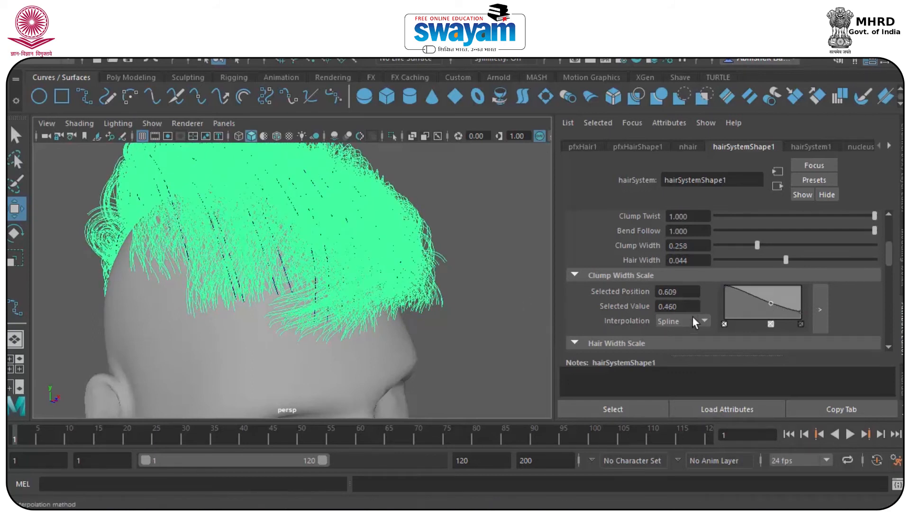
pyautogui.moveTo(888, 260); pyautogui.dragTo(900, 324)
# Review Collisions (Collide on, strength 1.000, friction 0.500) and the Dynamic Properties settings
pyautogui.scroll(-2, 827, 304)
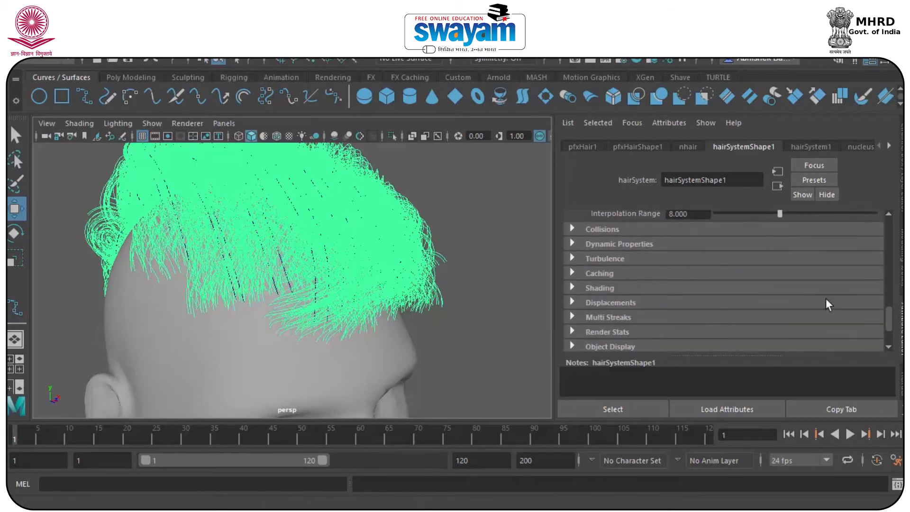
pyautogui.click(597, 229)
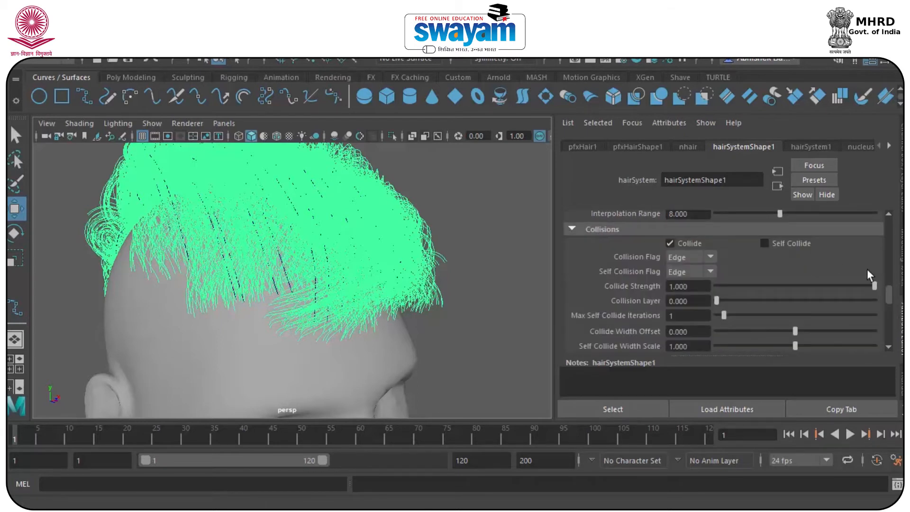
pyautogui.scroll(-5, 890, 291)
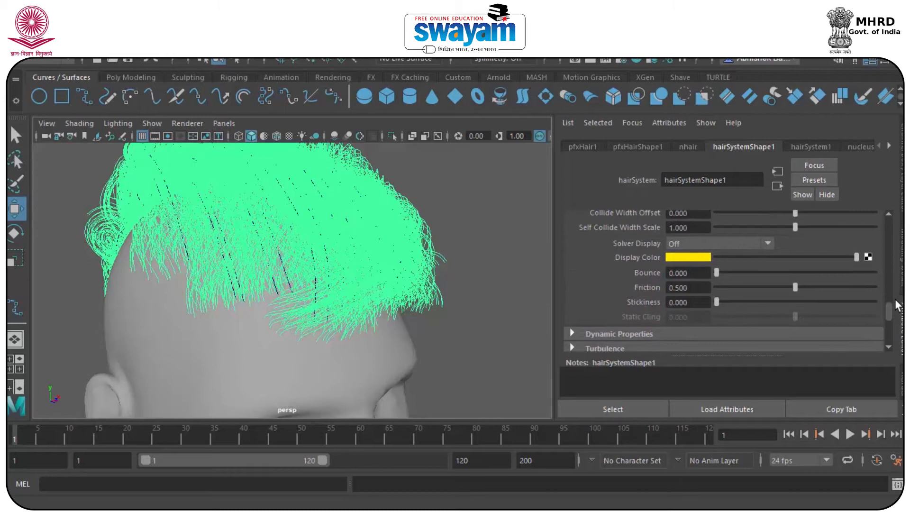
pyautogui.scroll(-3, 897, 305)
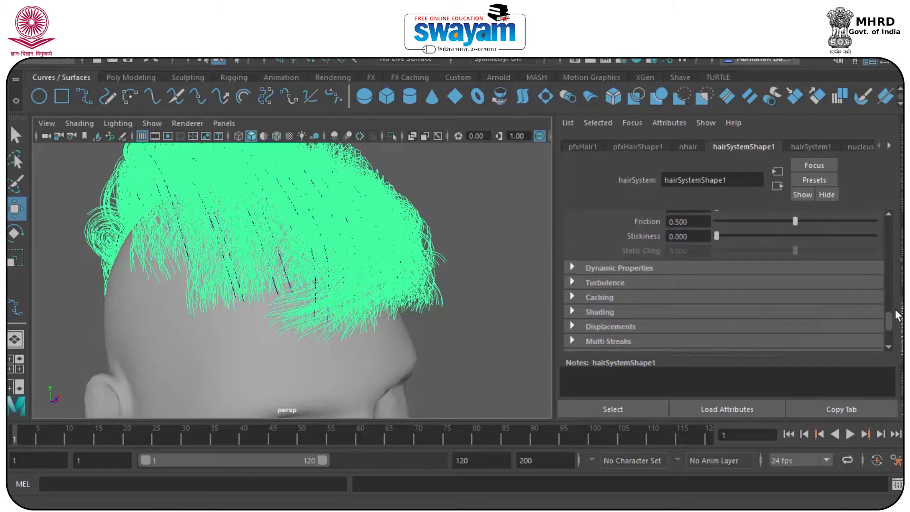
pyautogui.click(597, 260)
pyautogui.moveTo(888, 276); pyautogui.dragTo(889, 251)
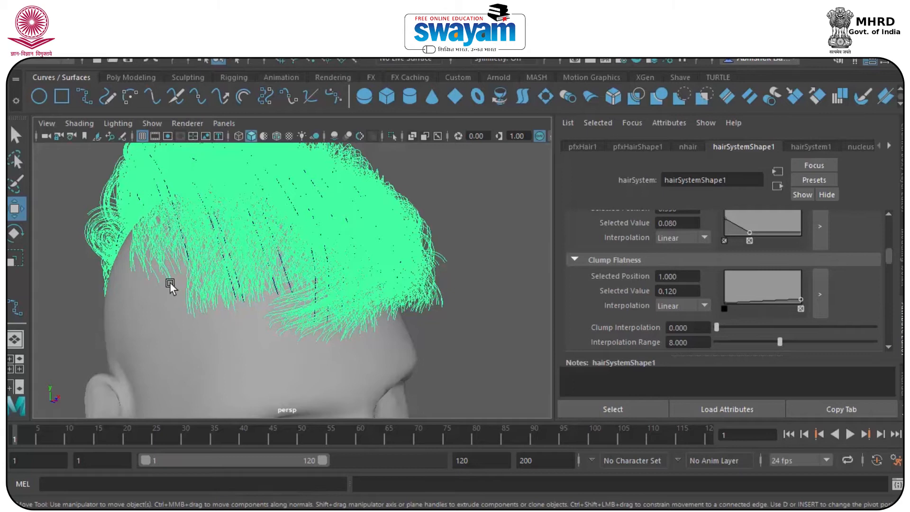
pyautogui.scroll(-6, 368, 296)
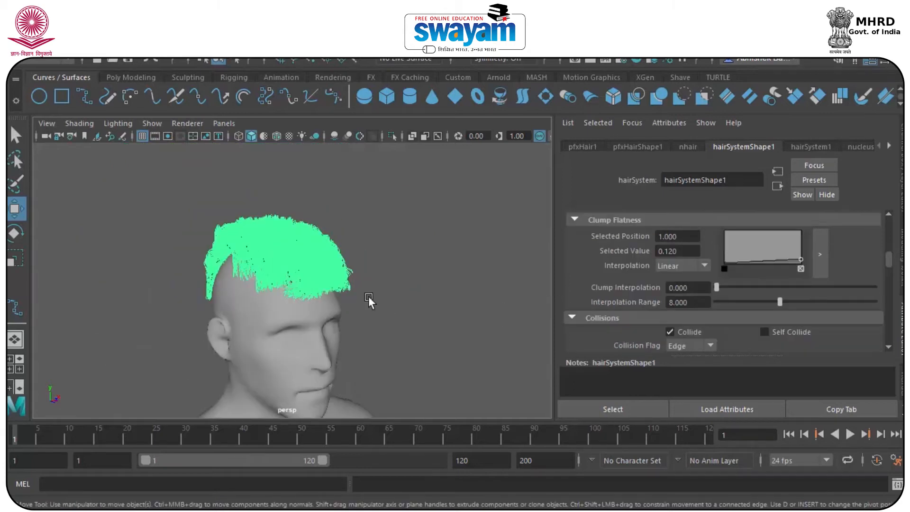
# Frame the whole character in view and bring up the Channel Box/Layer Editor
pyautogui.keyDown('alt'); pyautogui.moveTo(339, 336); pyautogui.dragTo(266, 251, button='middle'); pyautogui.keyUp('alt')
pyautogui.scroll(-7, 305, 308)
pyautogui.keyDown('alt'); pyautogui.moveTo(268, 294); pyautogui.dragTo(193, 176, button='middle'); pyautogui.keyUp('alt')
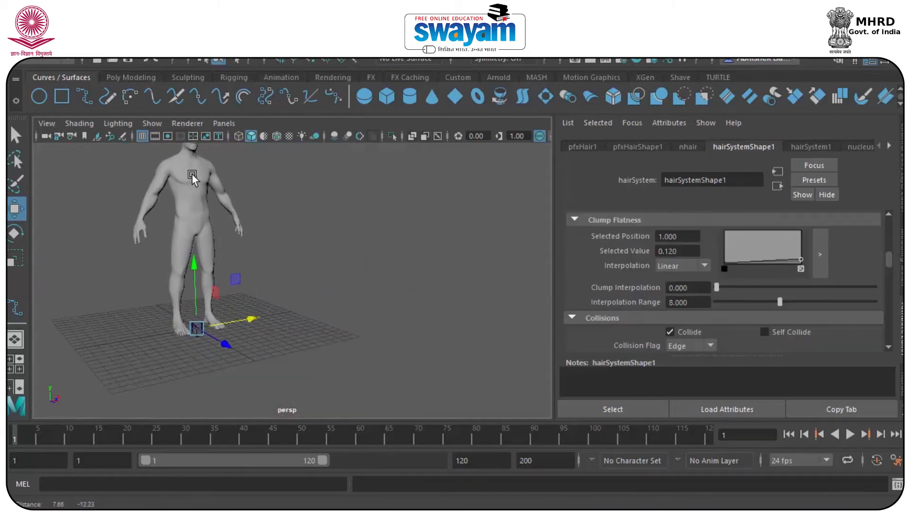
pyautogui.click(302, 280)
pyautogui.keyDown('alt'); pyautogui.moveTo(273, 273); pyautogui.dragTo(303, 351, button='middle'); pyautogui.keyUp('alt')
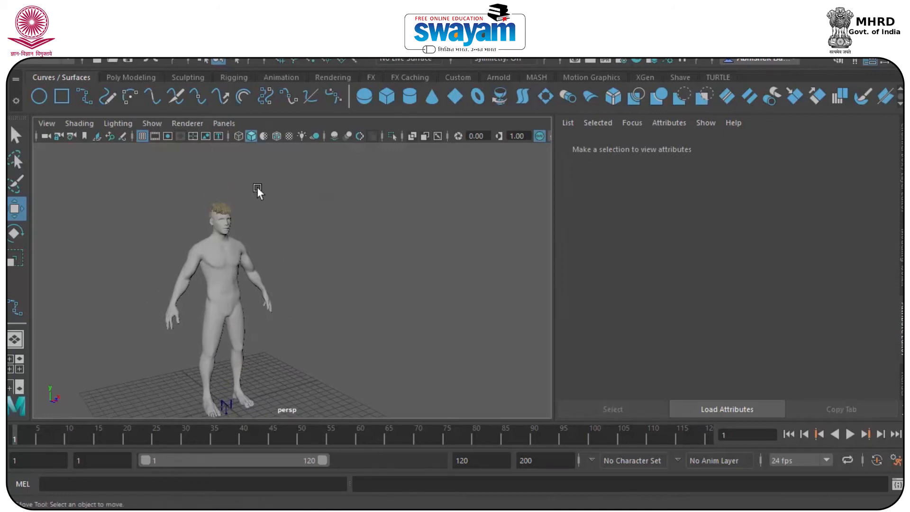
pyautogui.click(219, 206)
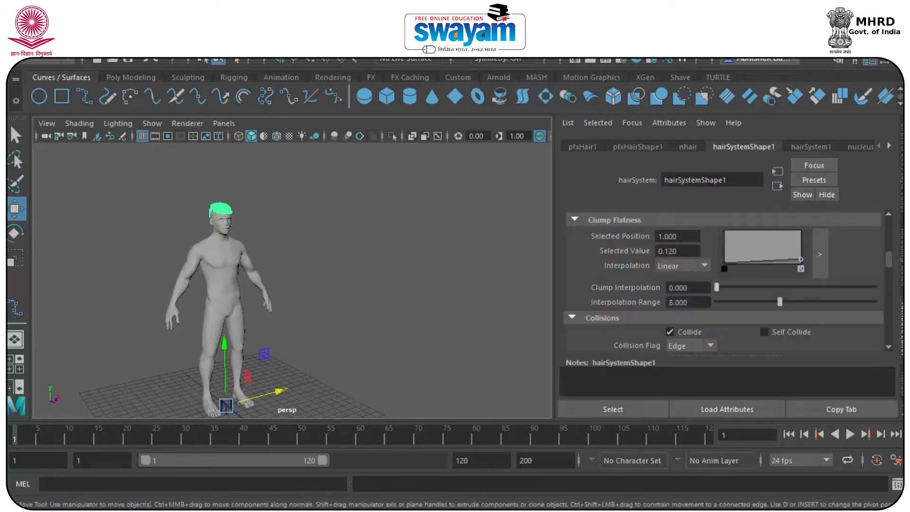
pyautogui.click(899, 194)
# Hide the nhair and Hair display layers, leaving the character's head bald
pyautogui.click(402, 227)
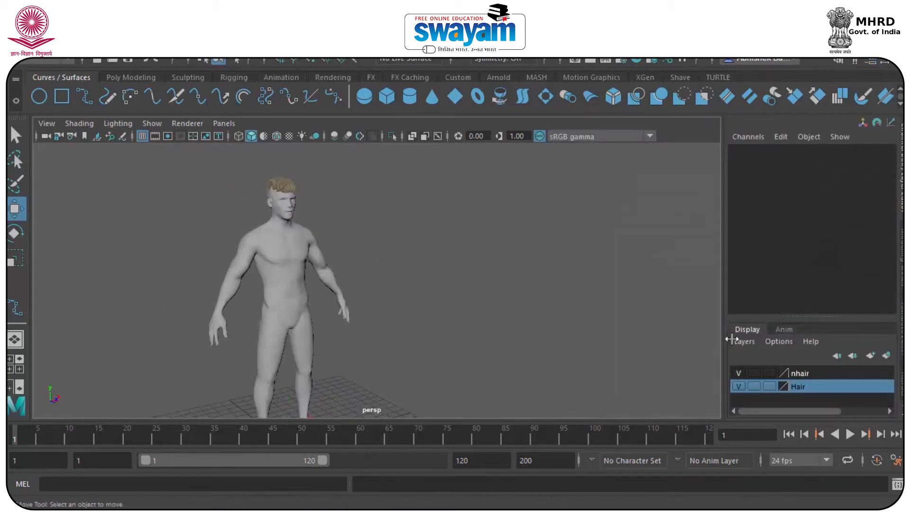
pyautogui.click(737, 373)
pyautogui.keyDown('alt'); pyautogui.moveTo(319, 179); pyautogui.dragTo(365, 201, button='right'); pyautogui.keyUp('alt')
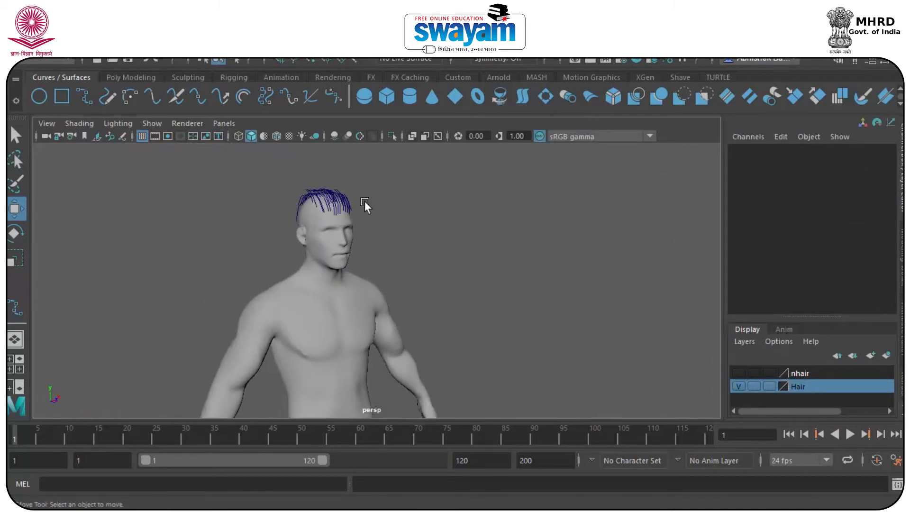
pyautogui.click(738, 386)
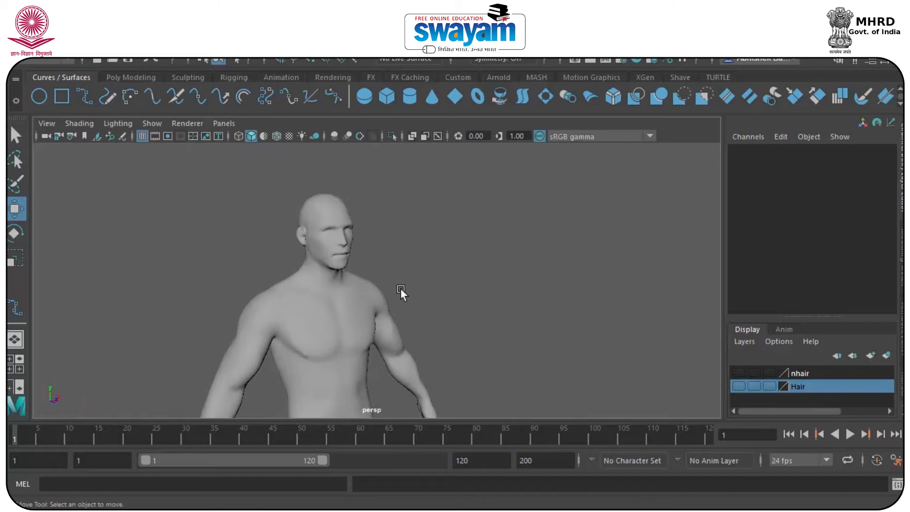
pyautogui.keyDown('alt'); pyautogui.moveTo(437, 348); pyautogui.dragTo(395, 223, button='middle'); pyautogui.keyUp('alt')
pyautogui.scroll(-5, 394, 223)
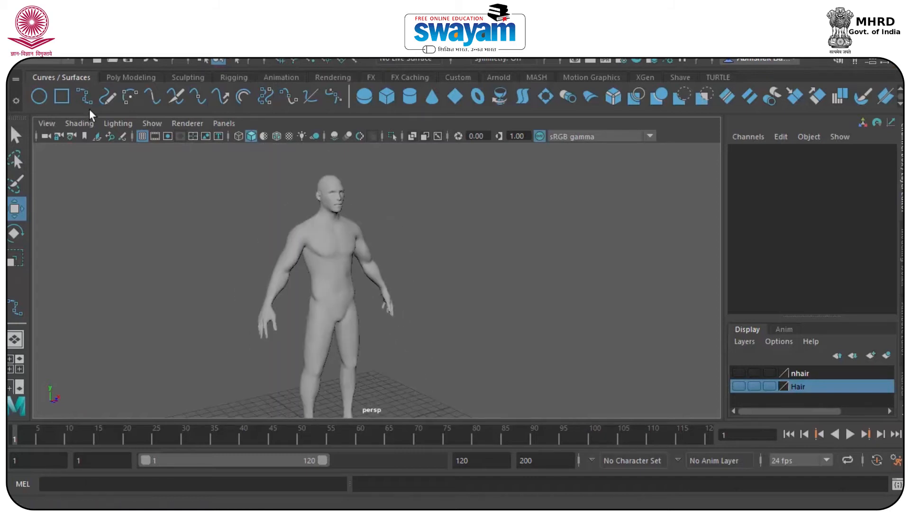
pyautogui.click(87, 98)
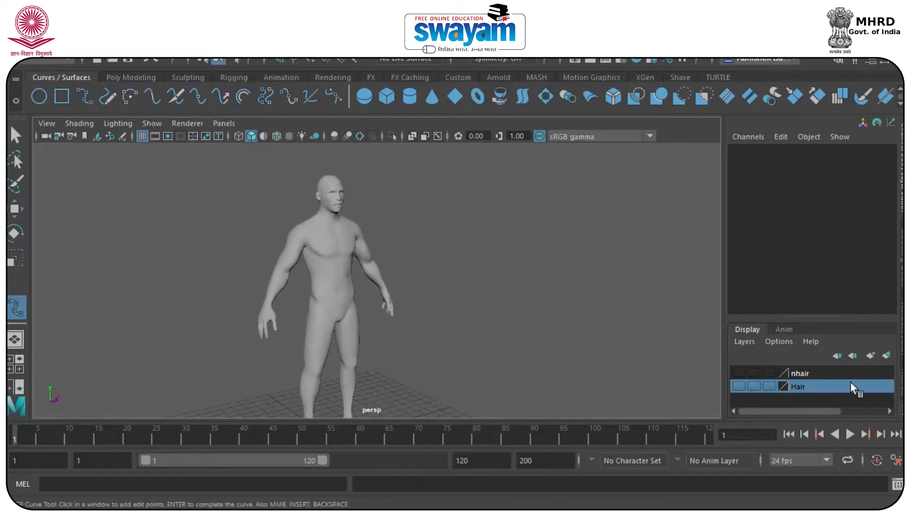
# Create a new active display layer, layer1, and frame the floor grid below the character
pyautogui.click(868, 356)
pyautogui.click(807, 374)
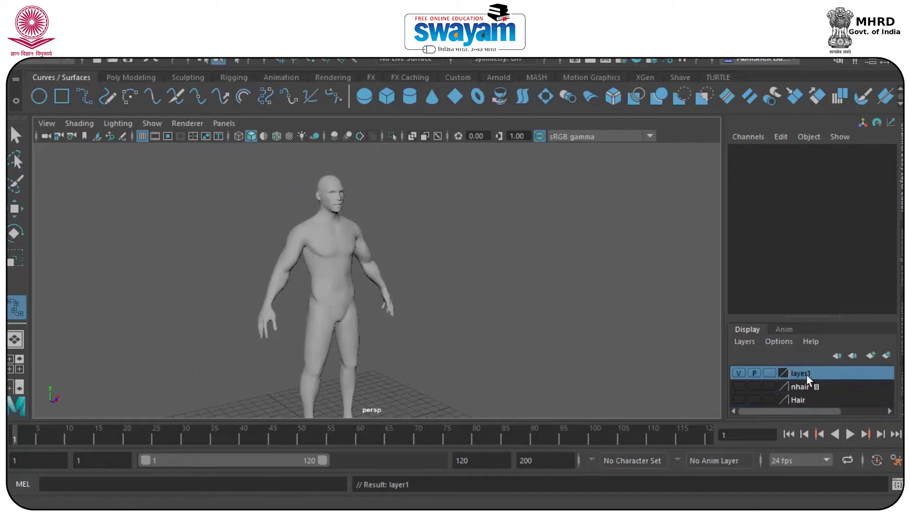
pyautogui.keyDown('alt'); pyautogui.moveTo(364, 256); pyautogui.dragTo(372, 163, button='middle'); pyautogui.keyUp('alt')
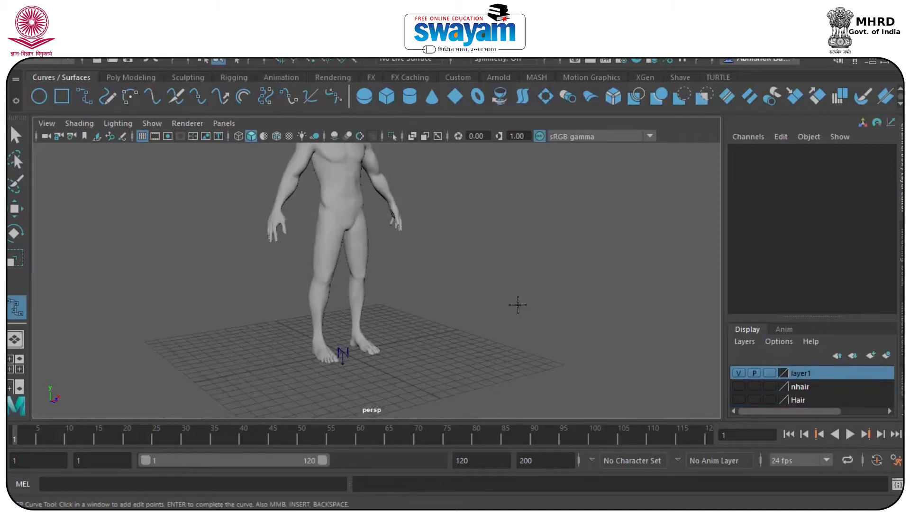
pyautogui.scroll(2, 319, 350)
pyautogui.keyDown('alt'); pyautogui.moveTo(319, 351); pyautogui.dragTo(388, 254, button='middle'); pyautogui.keyUp('alt')
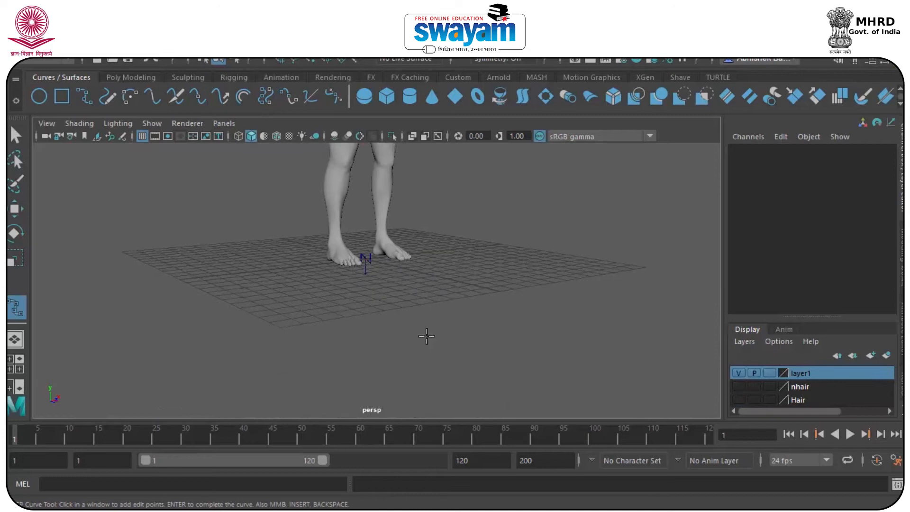
pyautogui.scroll(2, 294, 306)
pyautogui.keyDown('alt'); pyautogui.moveTo(294, 306); pyautogui.dragTo(185, 374); pyautogui.keyUp('alt')
# Draw a seven-point wavy strand curve on the floor grid
pyautogui.click(188, 372)
pyautogui.click(317, 312)
pyautogui.click(435, 326)
pyautogui.click(529, 347)
pyautogui.click(599, 331)
pyautogui.click(639, 263)
pyautogui.click(594, 242)
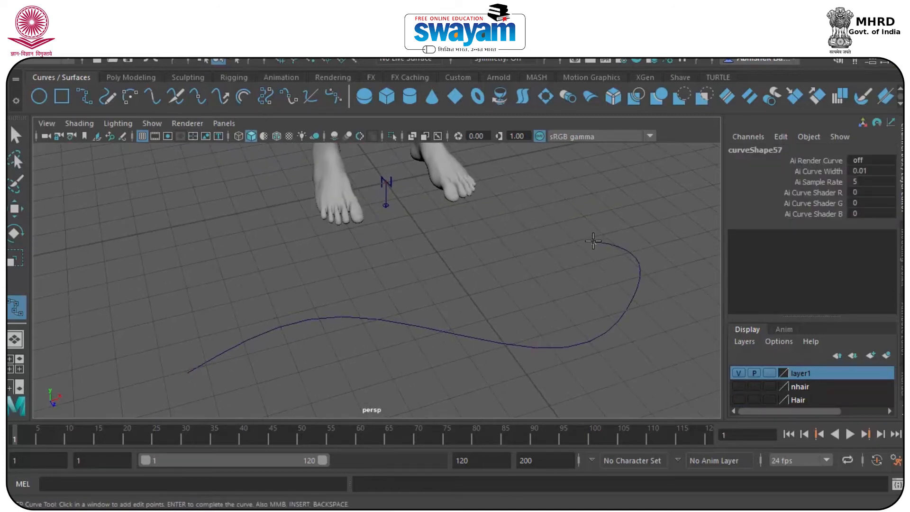
pyautogui.press('w')
# Move the wavy curve forward toward the camera to Translate Z 3.644
pyautogui.scroll(-3, 417, 351)
pyautogui.click(421, 327)
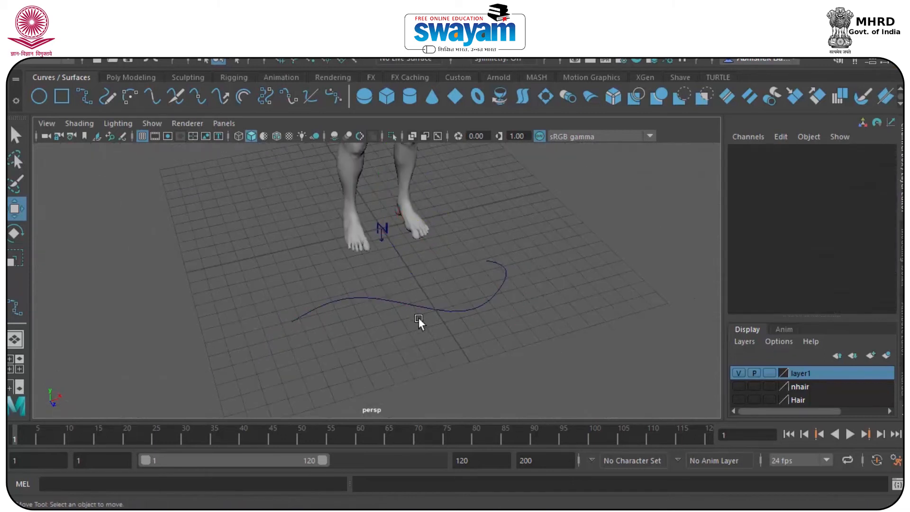
pyautogui.click(414, 304)
pyautogui.moveTo(422, 288); pyautogui.dragTo(431, 304)
pyautogui.click(113, 61)
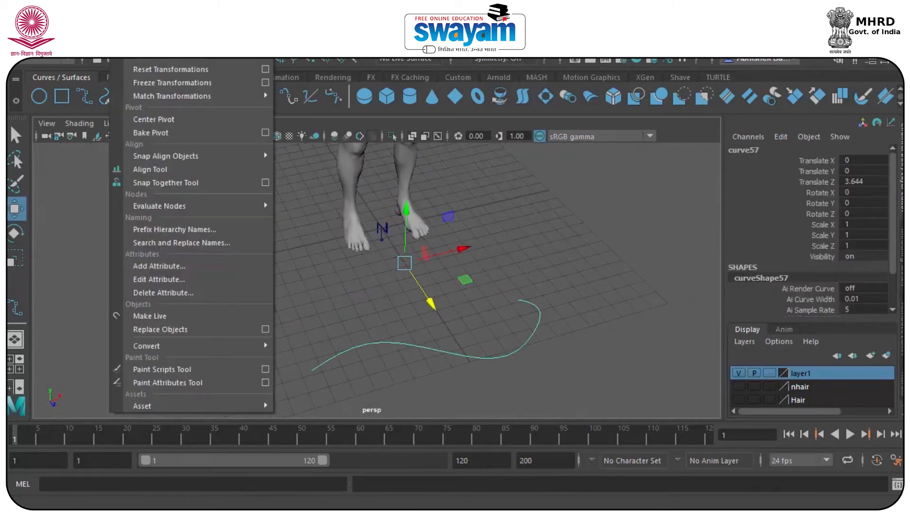
# Center the curve's pivot and stand it upright with Rotate Z set to -90
pyautogui.click(160, 122)
pyautogui.press('e')
pyautogui.moveTo(408, 323); pyautogui.dragTo(488, 295)
pyautogui.click(857, 221)
pyautogui.click(858, 214)
pyautogui.write('-90')
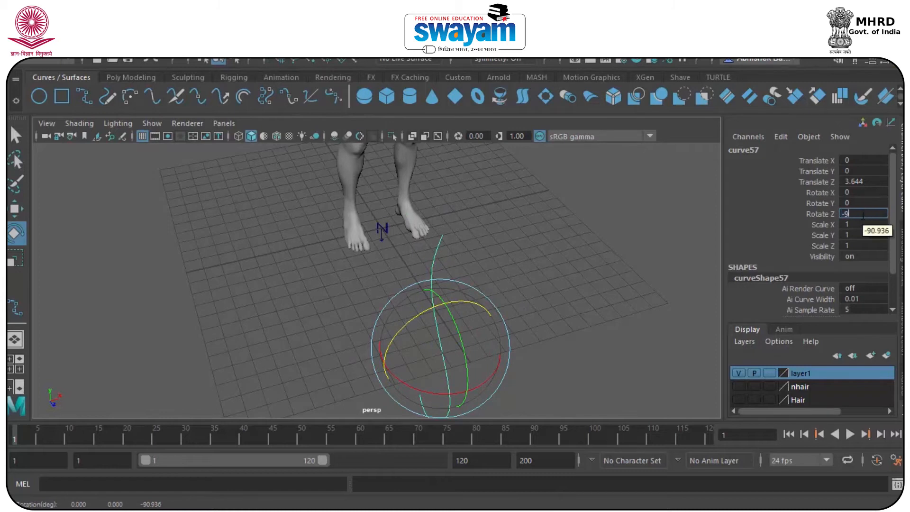
pyautogui.press('Return')
pyautogui.click(492, 334)
pyautogui.click(421, 389)
pyautogui.keyDown('alt'); pyautogui.moveTo(420, 379); pyautogui.dragTo(462, 349); pyautogui.keyUp('alt')
# Move the pivot to the curve's top, tilt it, and Shift+D duplicate into a rotated fan
pyautogui.press('w')
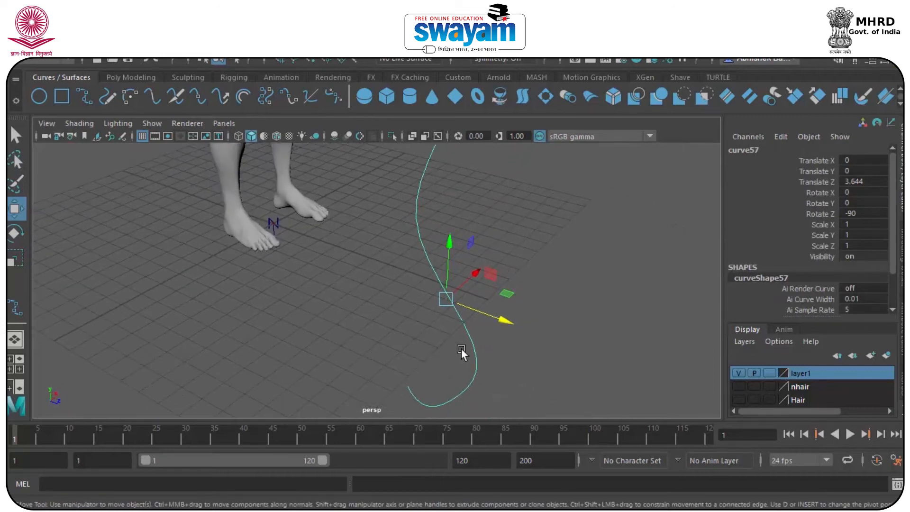
pyautogui.scroll(-2, 470, 351)
pyautogui.press('d')
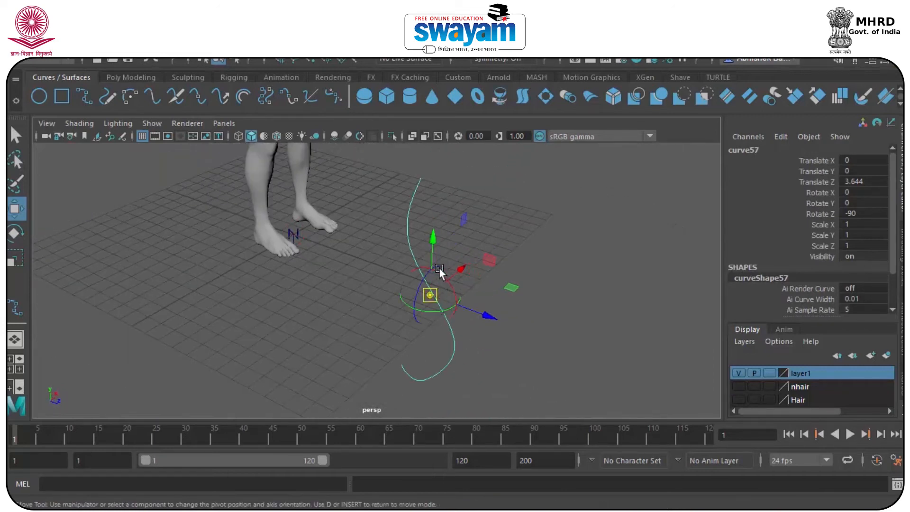
pyautogui.moveTo(434, 246); pyautogui.dragTo(433, 120)
pyautogui.keyDown('alt'); pyautogui.moveTo(438, 152); pyautogui.dragTo(414, 207); pyautogui.keyUp('alt')
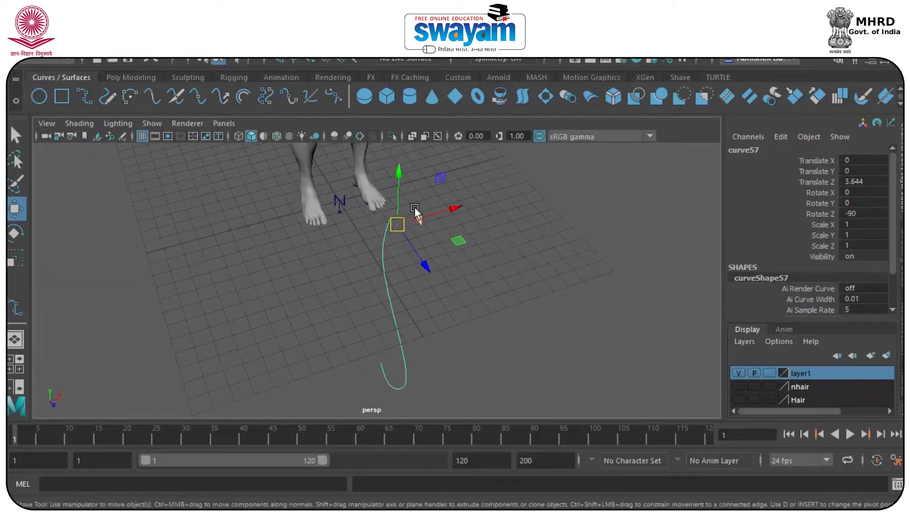
pyautogui.press('e')
pyautogui.moveTo(408, 265); pyautogui.dragTo(419, 262)
pyautogui.hotkey('shift', 'd')
pyautogui.hotkey('shift', 'd')
pyautogui.hotkey('shift', 'd')
pyautogui.hotkey('shift', 'd')
pyautogui.hotkey('shift', 'd')
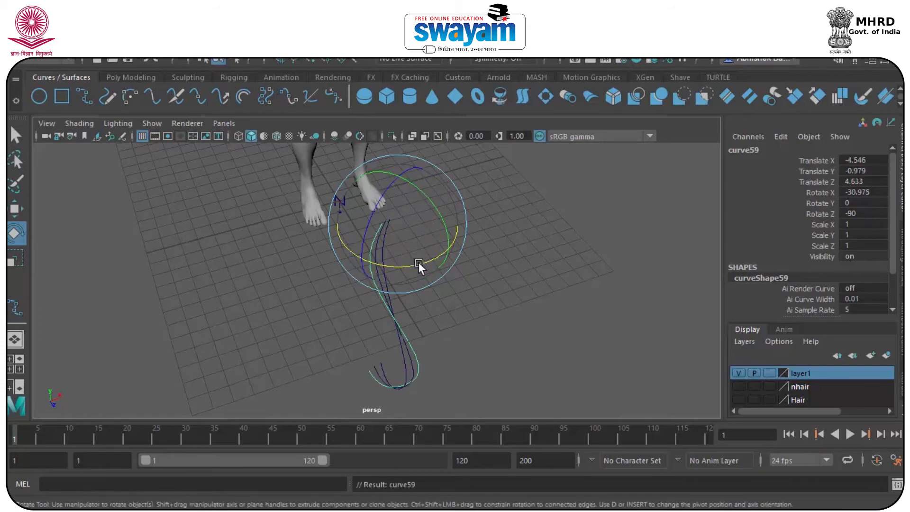
# Select all the curves of the fan, curve57 through curve64
pyautogui.keyDown('alt'); pyautogui.moveTo(405, 275); pyautogui.dragTo(497, 274); pyautogui.keyUp('alt')
pyautogui.click(489, 268)
pyautogui.moveTo(508, 212); pyautogui.dragTo(420, 283)
pyautogui.rightClick(801, 373)
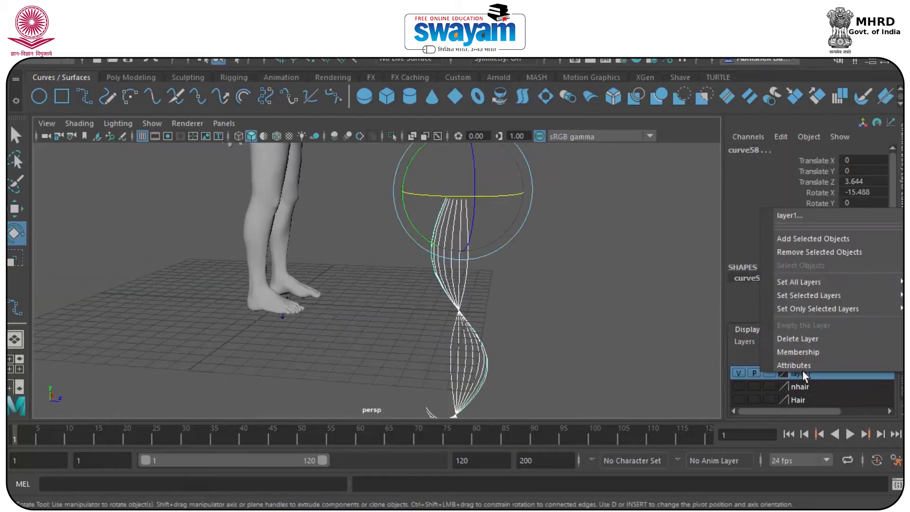
# Add the selected fan curves to layer1 and reselect the whole fan
pyautogui.click(807, 241)
pyautogui.click(582, 237)
pyautogui.moveTo(494, 211); pyautogui.dragTo(405, 316)
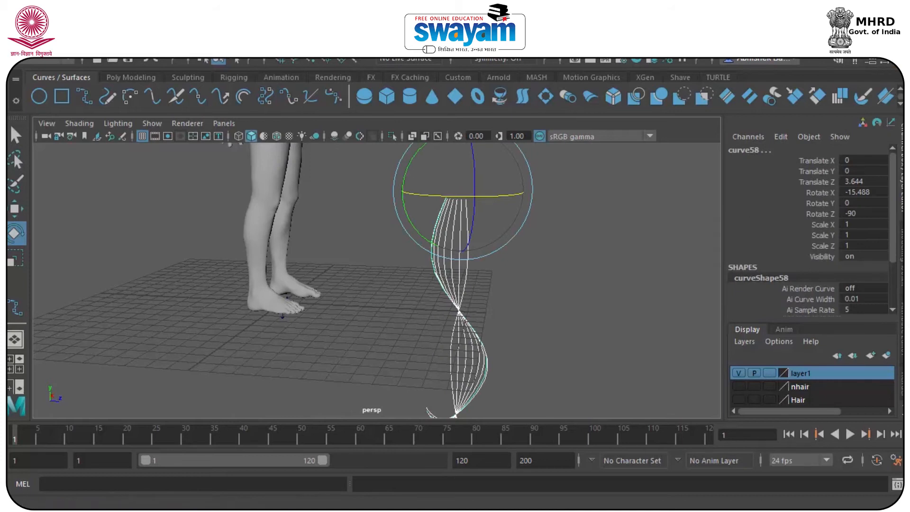
# Make the curves dynamic with Paint Effects output, then show hairSystemShape2's attributes
pyautogui.click(301, 27)
pyautogui.moveTo(235, 27)
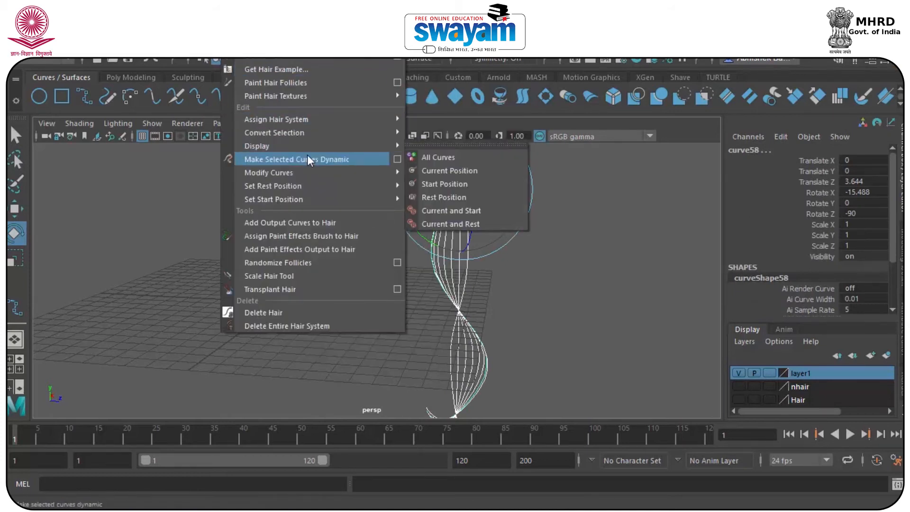
pyautogui.click(397, 159)
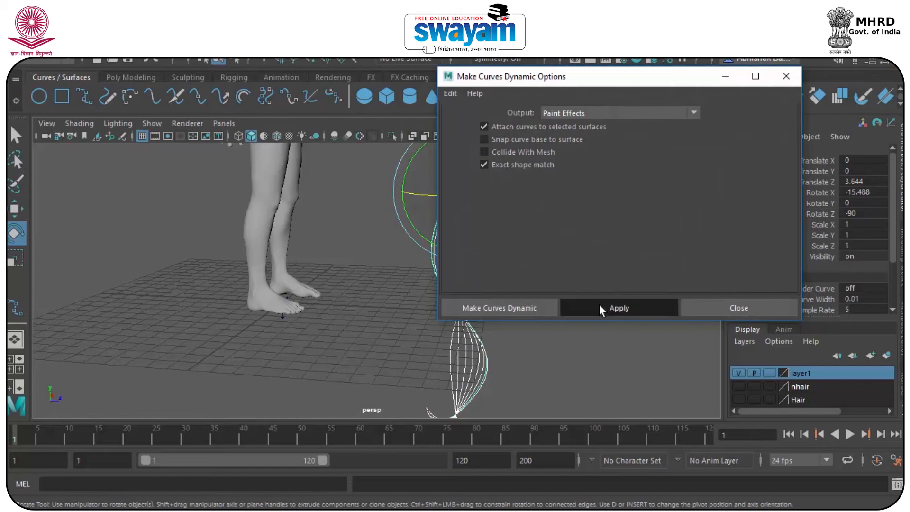
pyautogui.click(599, 308)
pyautogui.click(756, 307)
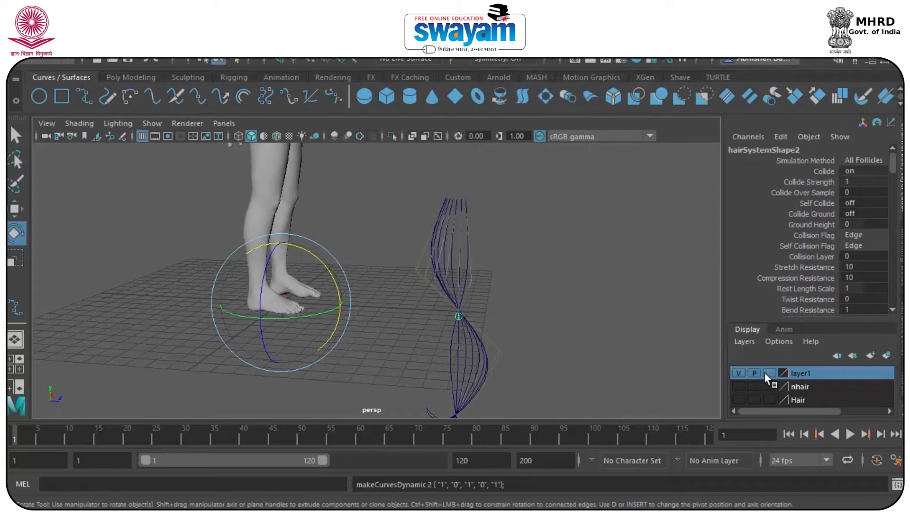
pyautogui.click(902, 327)
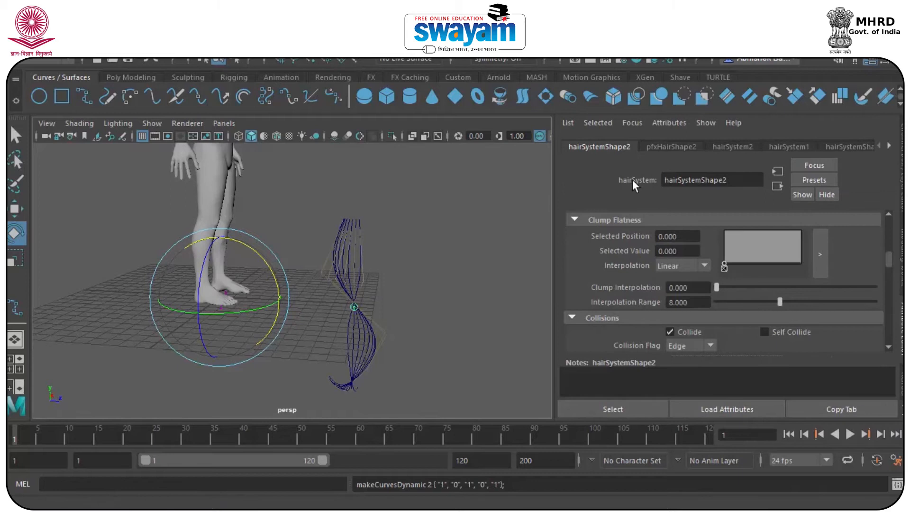
# Set Clump Width 0.483, Clump Twist 0.314, Hairs Per Clump 51, and raise Thinning and Sub Segments
pyautogui.moveTo(889, 256); pyautogui.dragTo(893, 221)
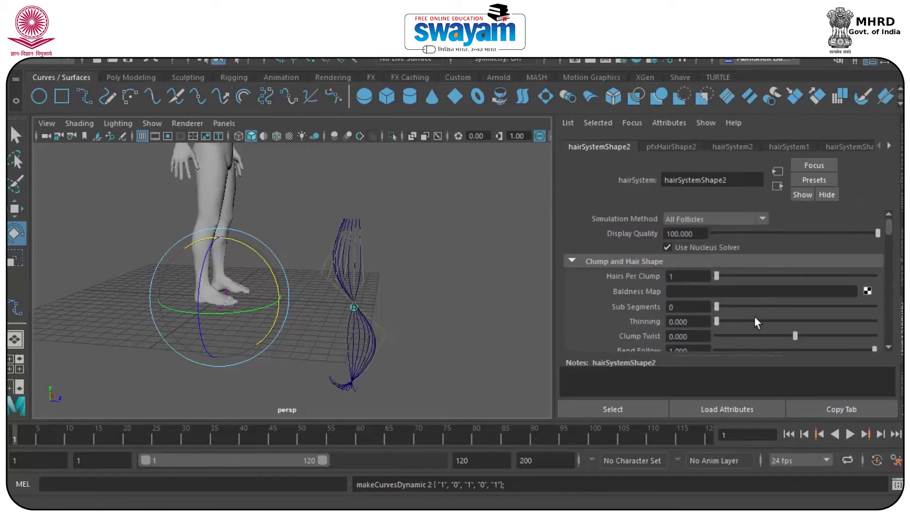
pyautogui.scroll(-3, 841, 268)
pyautogui.moveTo(722, 306); pyautogui.dragTo(792, 323)
pyautogui.moveTo(794, 278)
pyautogui.mouseDown()
pyautogui.moveTo(802, 279)
pyautogui.moveTo(794, 278)
pyautogui.mouseUp()
pyautogui.moveTo(726, 263); pyautogui.dragTo(791, 256)
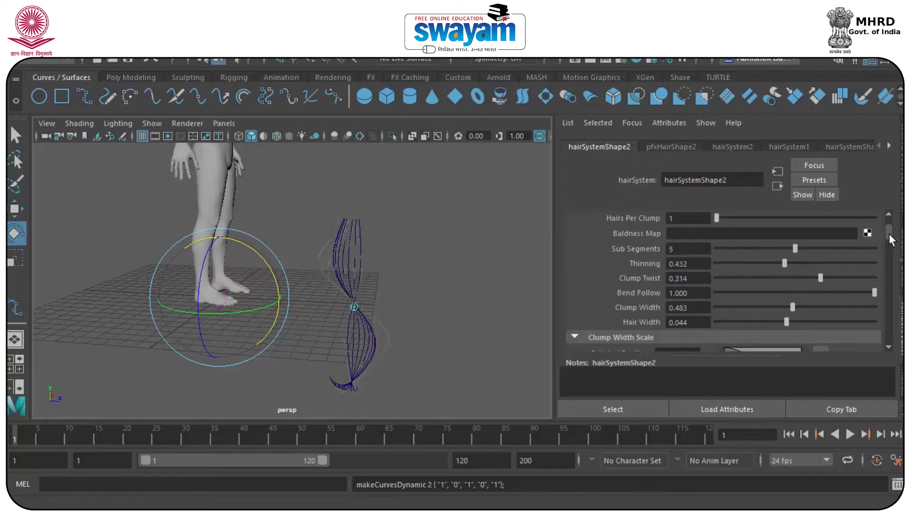
pyautogui.scroll(2, 789, 256)
pyautogui.moveTo(727, 275); pyautogui.dragTo(795, 280)
# Select the hair strand and restore the channel and layer lists
pyautogui.keyDown('alt'); pyautogui.moveTo(458, 232); pyautogui.dragTo(349, 302); pyautogui.keyUp('alt')
pyautogui.keyDown('alt'); pyautogui.moveTo(416, 181); pyautogui.dragTo(367, 288); pyautogui.keyUp('alt')
pyautogui.click(368, 288)
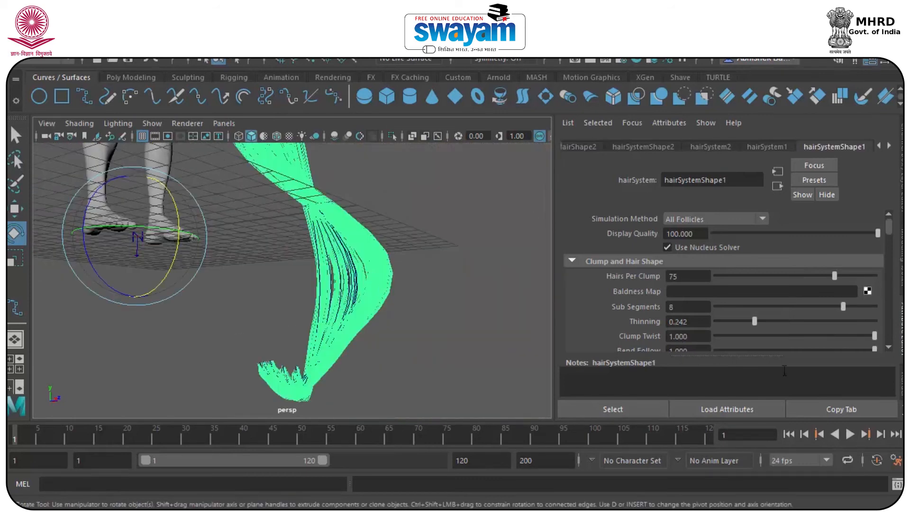
pyautogui.hotkey('ctrl', 'a')
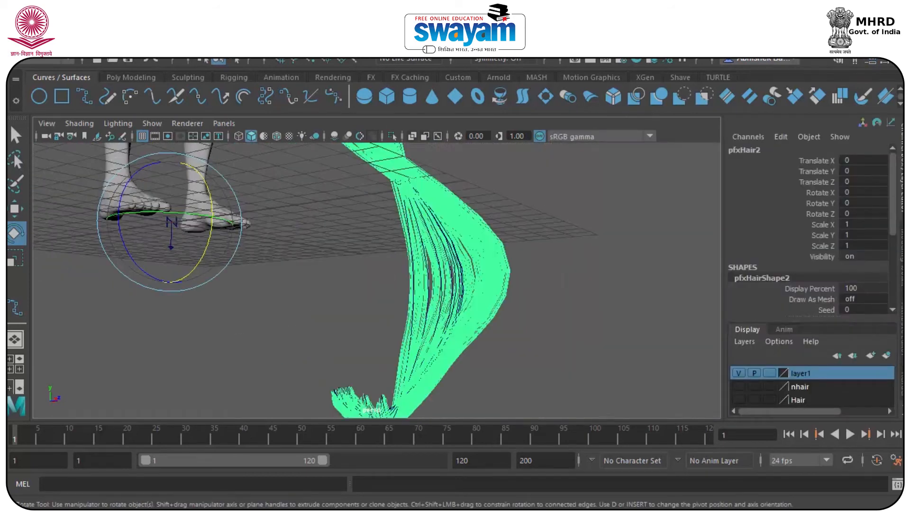
# Put the hair strand into a new layer2 and set the layer to Reference
pyautogui.click(869, 356)
pyautogui.rightClick(808, 377)
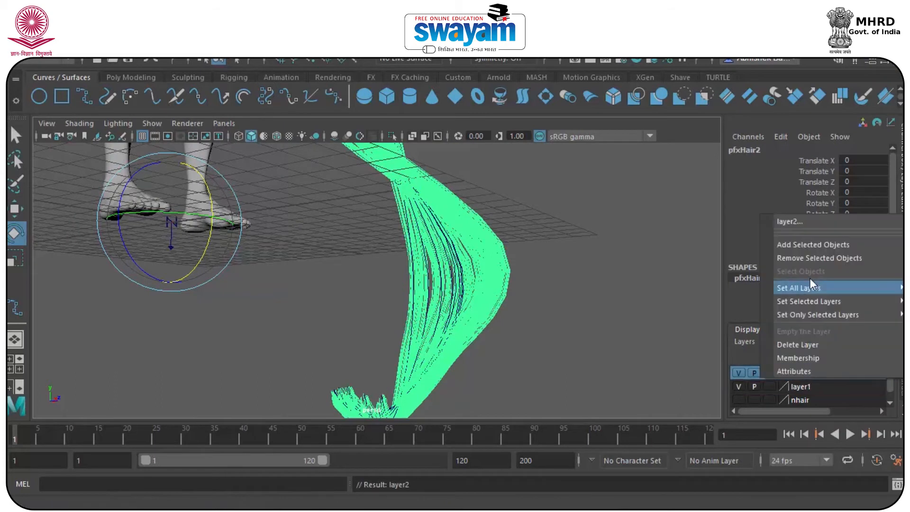
pyautogui.click(806, 245)
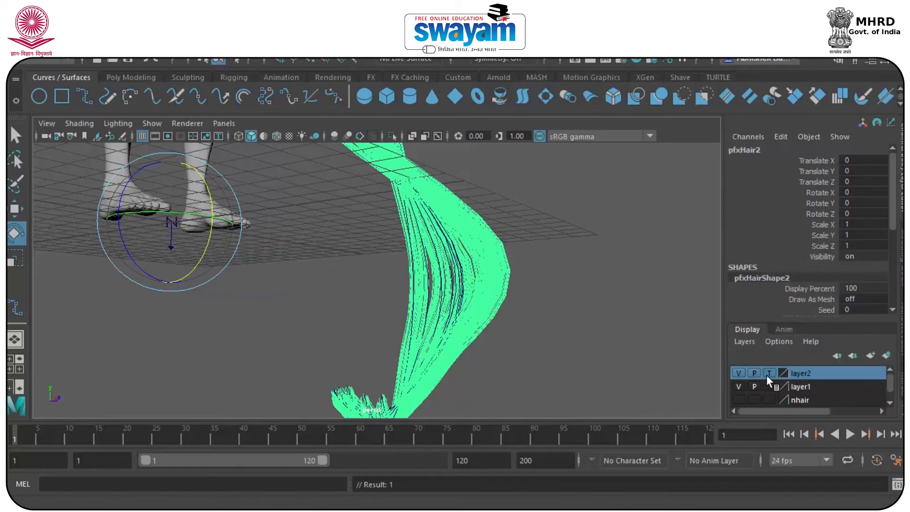
pyautogui.click(767, 374)
pyautogui.click(769, 374)
pyautogui.click(544, 277)
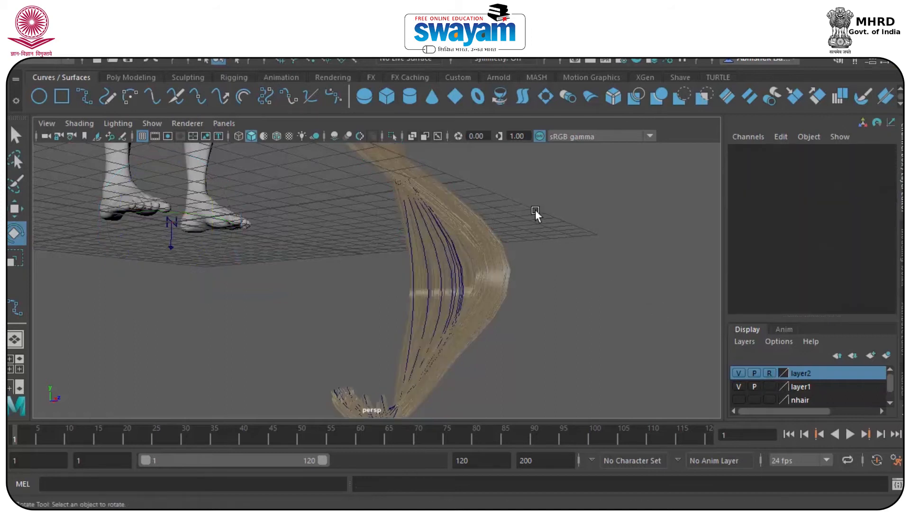
# Select two hair curves and move their control vertices to make the strand wavier
pyautogui.click(446, 261)
pyautogui.keyDown('alt'); pyautogui.moveTo(458, 258); pyautogui.dragTo(498, 275); pyautogui.keyUp('alt')
pyautogui.click(497, 275)
pyautogui.scroll(4, 504, 271)
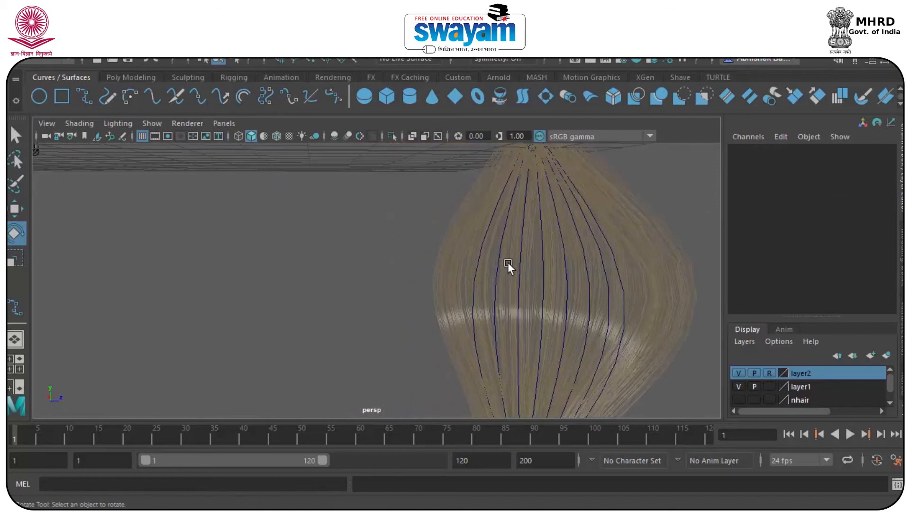
pyautogui.click(507, 263)
pyautogui.keyDown('shift'); pyautogui.click(519, 249); pyautogui.keyUp('shift')
pyautogui.moveTo(518, 248); pyautogui.dragTo(435, 110, button='right')
pyautogui.moveTo(441, 243); pyautogui.dragTo(544, 353)
pyautogui.scroll(-5, 545, 359)
pyautogui.scroll(2, 495, 320)
pyautogui.press('w')
pyautogui.keyDown('alt'); pyautogui.moveTo(500, 329); pyautogui.dragTo(456, 321); pyautogui.keyUp('alt')
# Return to Object Mode and frame the character with the wavy strand near its feet
pyautogui.moveTo(428, 314); pyautogui.dragTo(507, 90, button='right')
pyautogui.click(467, 292)
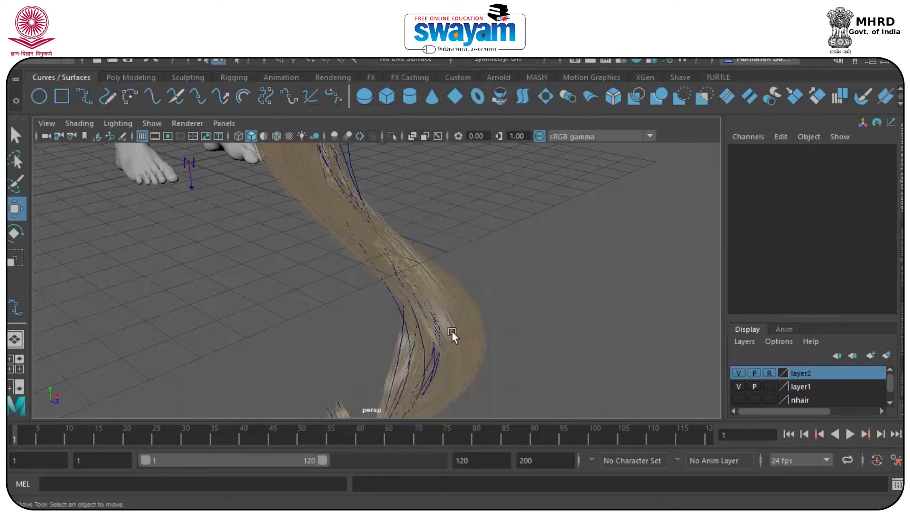
pyautogui.scroll(-3, 506, 346)
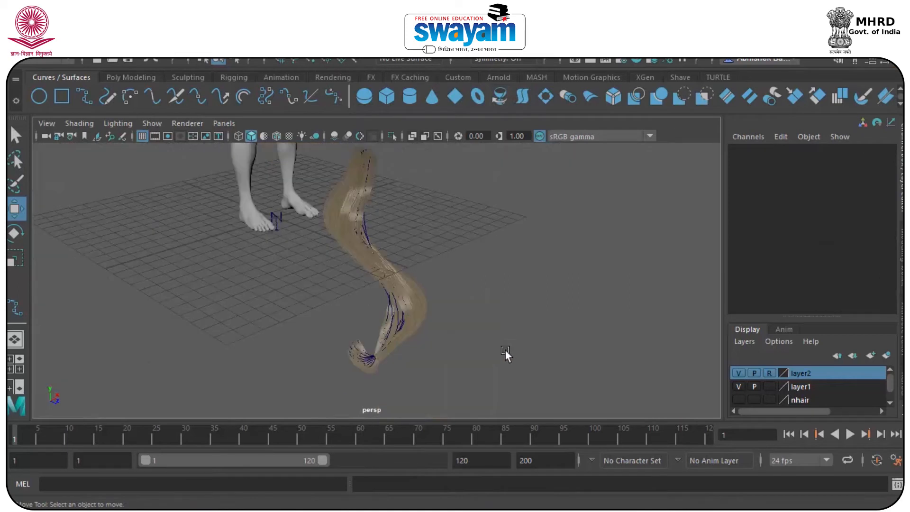
pyautogui.keyDown('alt'); pyautogui.moveTo(370, 308); pyautogui.dragTo(434, 259); pyautogui.keyUp('alt')
pyautogui.keyDown('alt'); pyautogui.moveTo(401, 201); pyautogui.dragTo(404, 351, button='middle'); pyautogui.keyUp('alt')
pyautogui.keyDown('alt'); pyautogui.moveTo(390, 263); pyautogui.dragTo(405, 434, button='middle'); pyautogui.keyUp('alt')
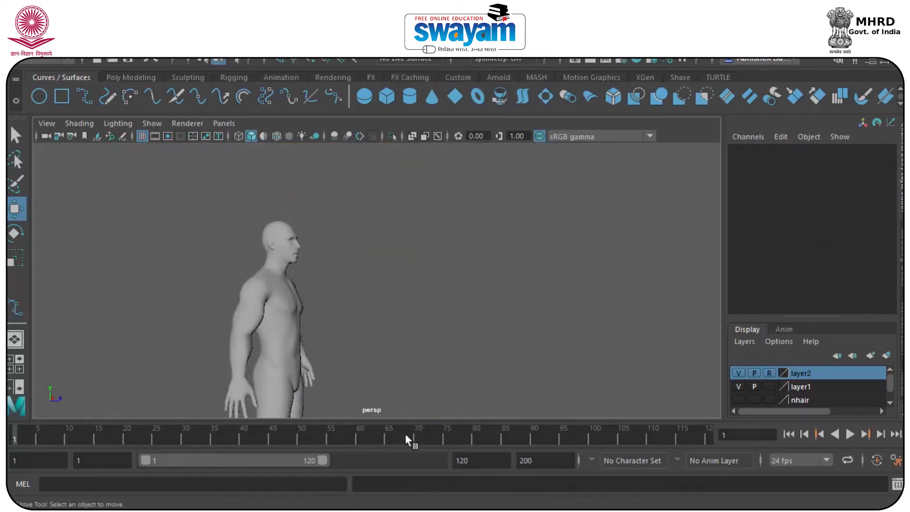
pyautogui.scroll(3, 337, 280)
pyautogui.scroll(-3, 305, 289)
pyautogui.keyDown('alt'); pyautogui.moveTo(360, 343); pyautogui.dragTo(310, 242, button='middle'); pyautogui.keyUp('alt')
pyautogui.scroll(-3, 403, 353)
pyautogui.keyDown('alt'); pyautogui.moveTo(413, 384); pyautogui.dragTo(419, 290); pyautogui.keyUp('alt')
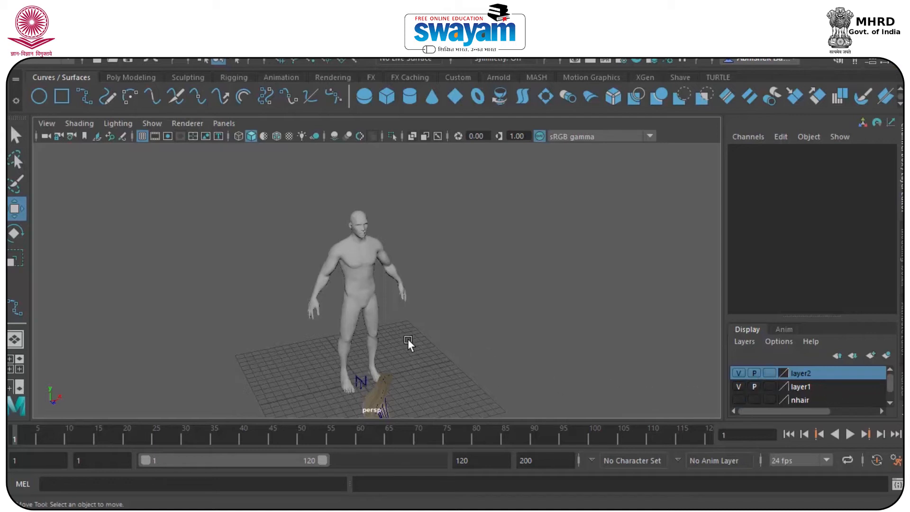
# Delete the stray hair curves lying by the figure's feet
pyautogui.scroll(-3, 394, 374)
pyautogui.scroll(5, 401, 373)
pyautogui.keyDown('alt'); pyautogui.moveTo(401, 373); pyautogui.dragTo(400, 267, button='middle'); pyautogui.keyUp('alt')
pyautogui.click(388, 279)
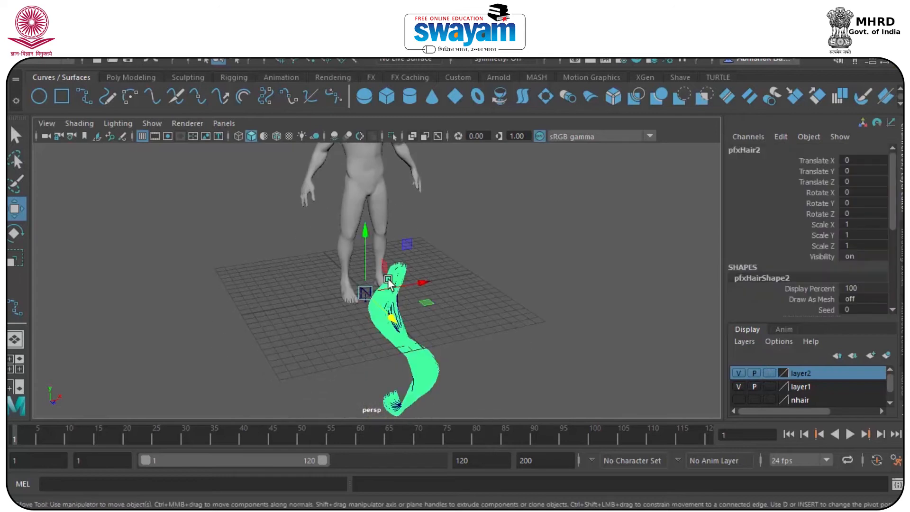
pyautogui.click(407, 283)
pyautogui.moveTo(415, 281); pyautogui.dragTo(376, 326)
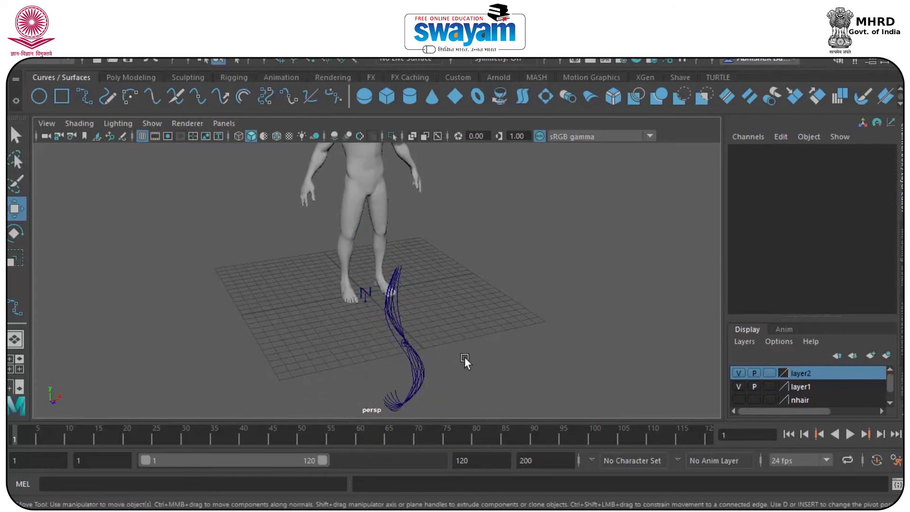
pyautogui.press('Delete')
pyautogui.moveTo(448, 341); pyautogui.dragTo(391, 386)
pyautogui.press('Delete')
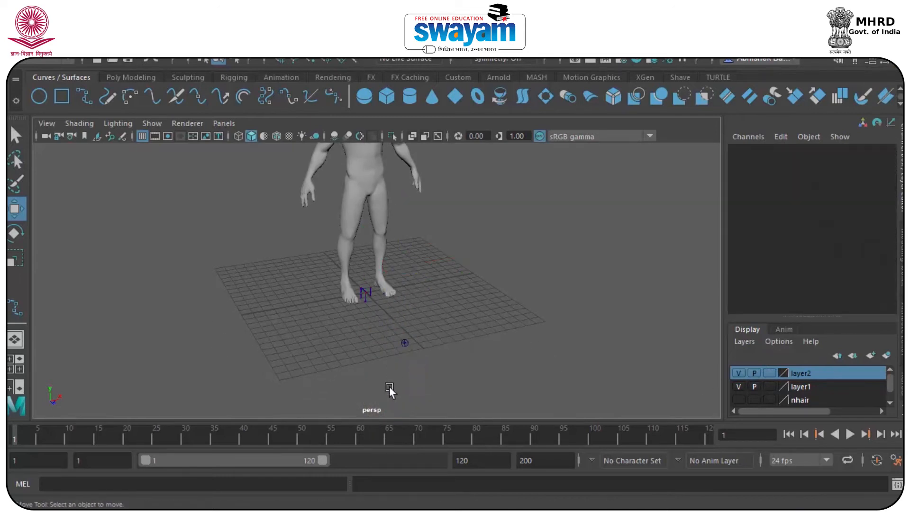
pyautogui.moveTo(418, 336); pyautogui.dragTo(382, 372)
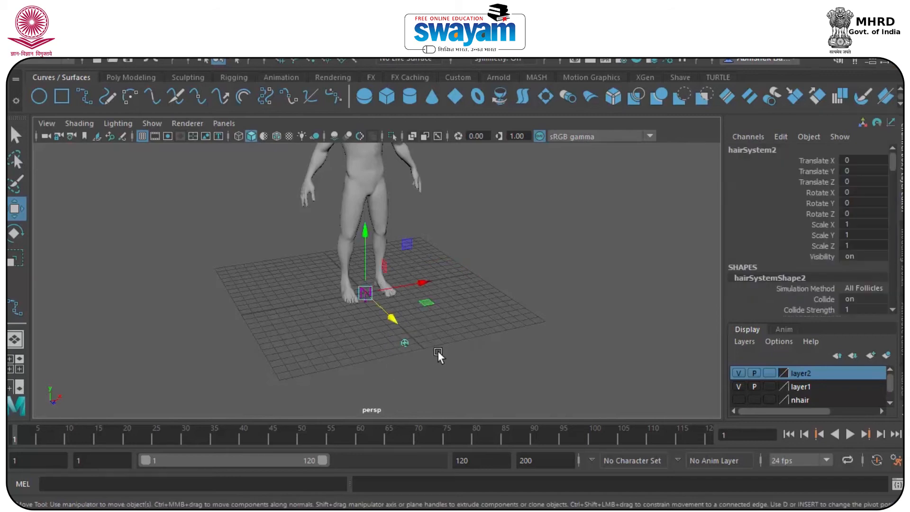
# Frame the figure's head and select the nhair layer
pyautogui.keyDown('alt'); pyautogui.moveTo(423, 230); pyautogui.dragTo(417, 271, button='middle'); pyautogui.keyUp('alt')
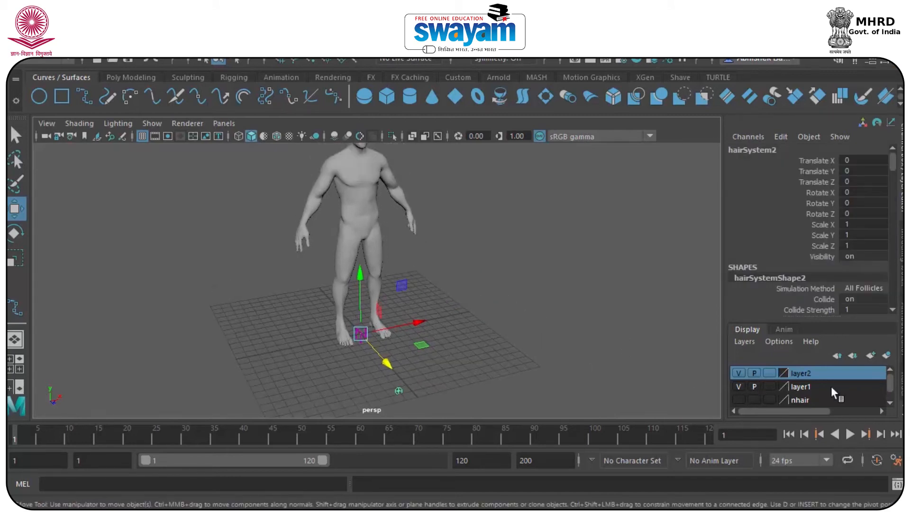
pyautogui.keyDown('alt'); pyautogui.moveTo(345, 161); pyautogui.dragTo(335, 222, button='middle'); pyautogui.keyUp('alt')
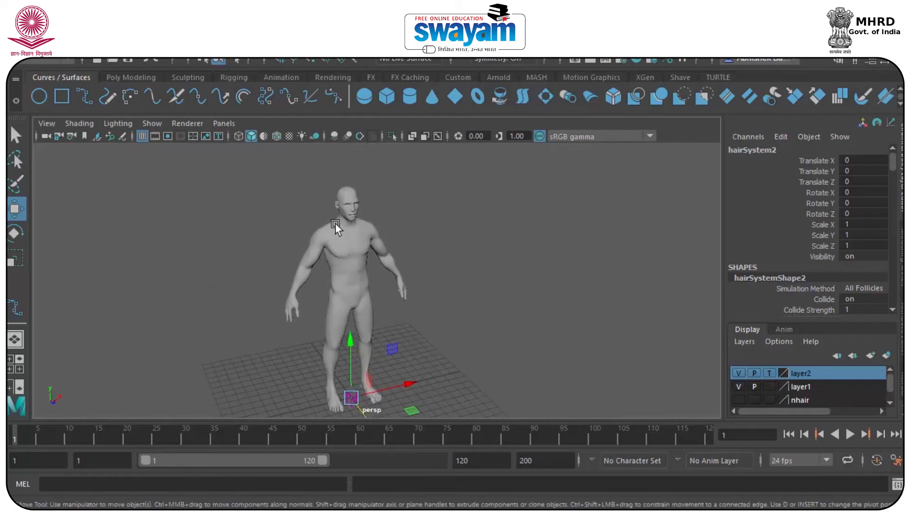
pyautogui.scroll(3, 335, 222)
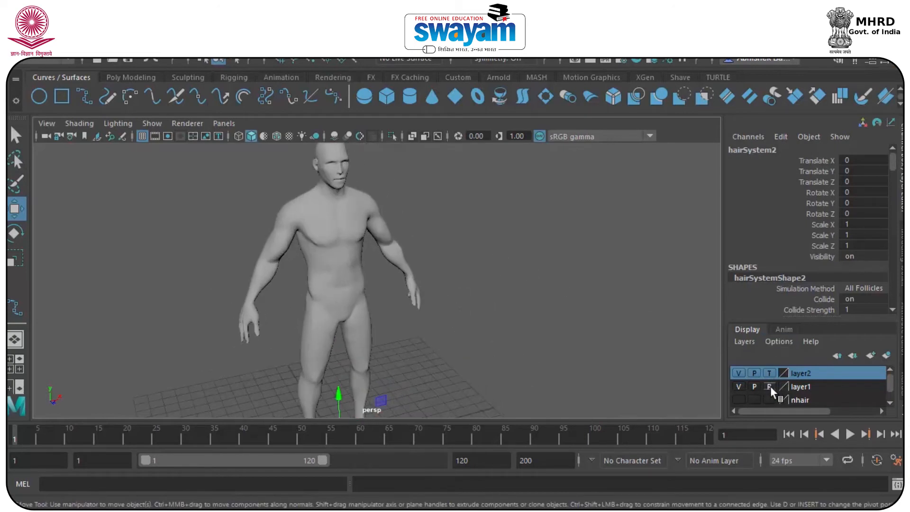
pyautogui.click(747, 399)
# Show the nhair layer's hair, frame the head closely, and take nhair out of reference
pyautogui.click(740, 399)
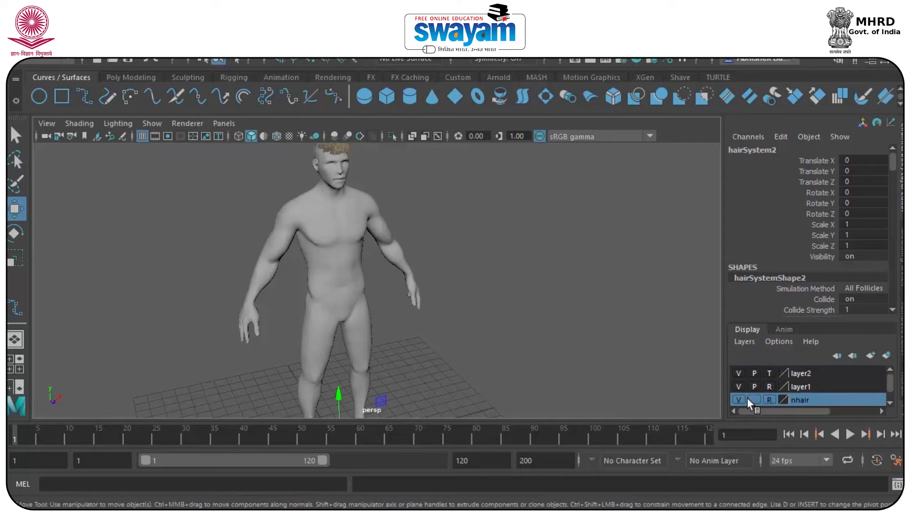
pyautogui.scroll(2, 458, 288)
pyautogui.keyDown('alt'); pyautogui.moveTo(331, 145); pyautogui.dragTo(329, 193, button='middle'); pyautogui.keyUp('alt')
pyautogui.scroll(4, 334, 199)
pyautogui.keyDown('alt'); pyautogui.moveTo(309, 149); pyautogui.dragTo(357, 221, button='middle'); pyautogui.keyUp('alt')
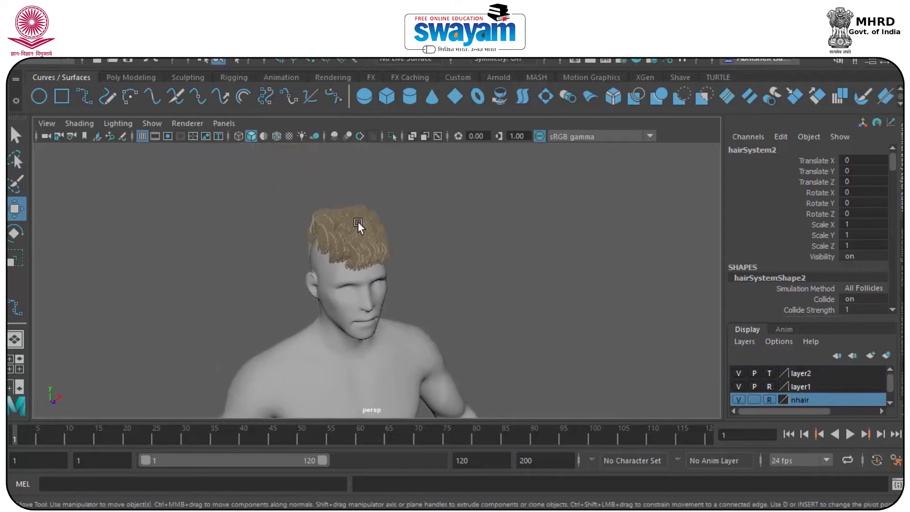
pyautogui.click(357, 220)
pyautogui.scroll(3, 362, 204)
pyautogui.click(680, 340)
pyautogui.click(769, 400)
# Show hairSystemShape1's attributes in the Attribute Editor, down to its Collisions section
pyautogui.click(321, 193)
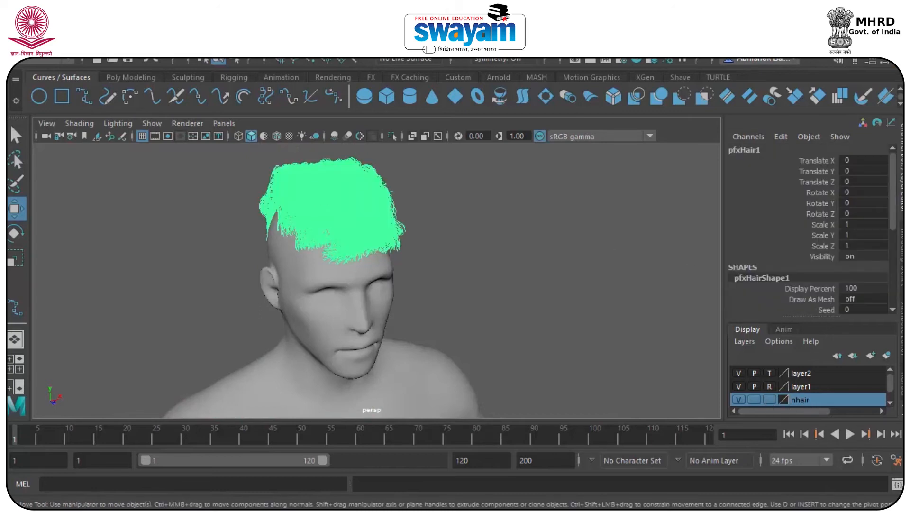
pyautogui.hotkey('ctrl', 'a')
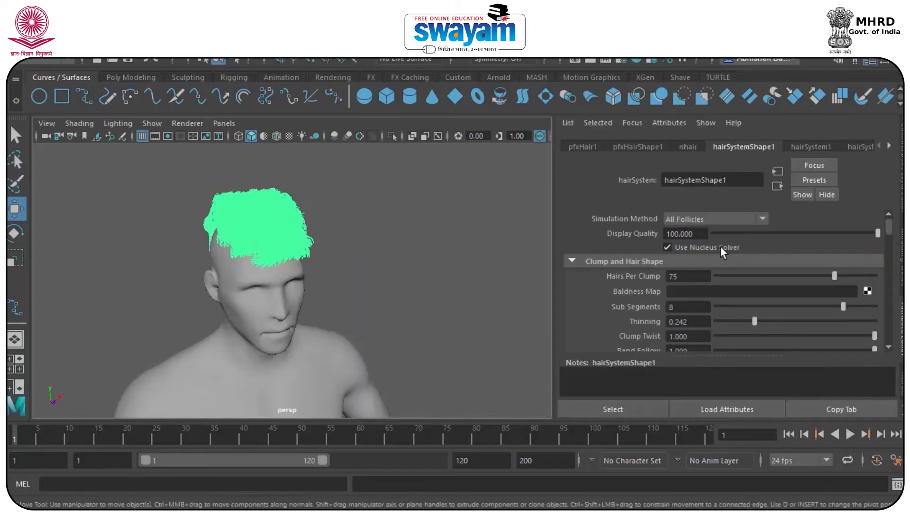
pyautogui.moveTo(890, 227); pyautogui.dragTo(895, 283)
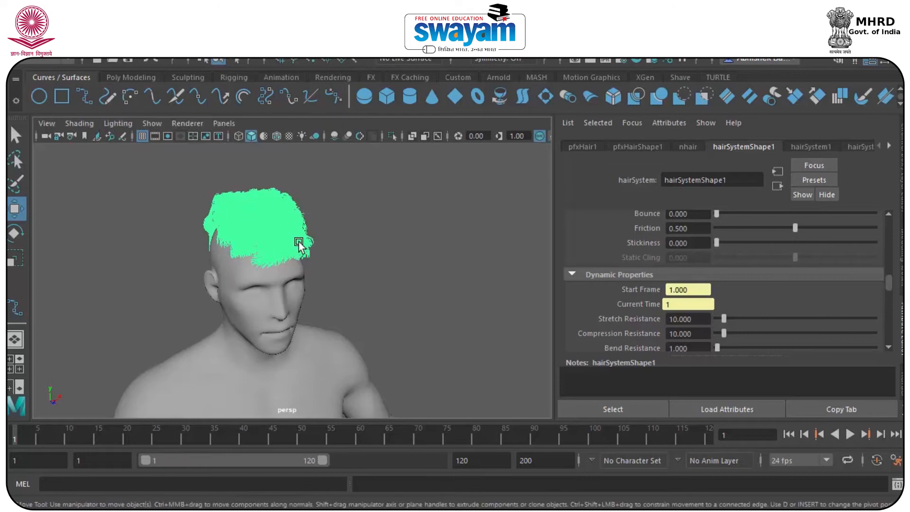
pyautogui.click(332, 189)
pyautogui.scroll(5, 277, 203)
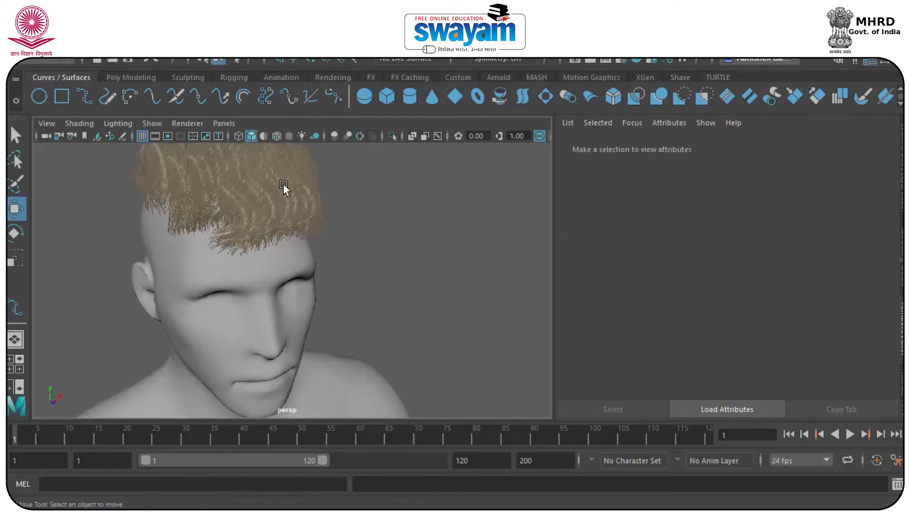
pyautogui.click(283, 184)
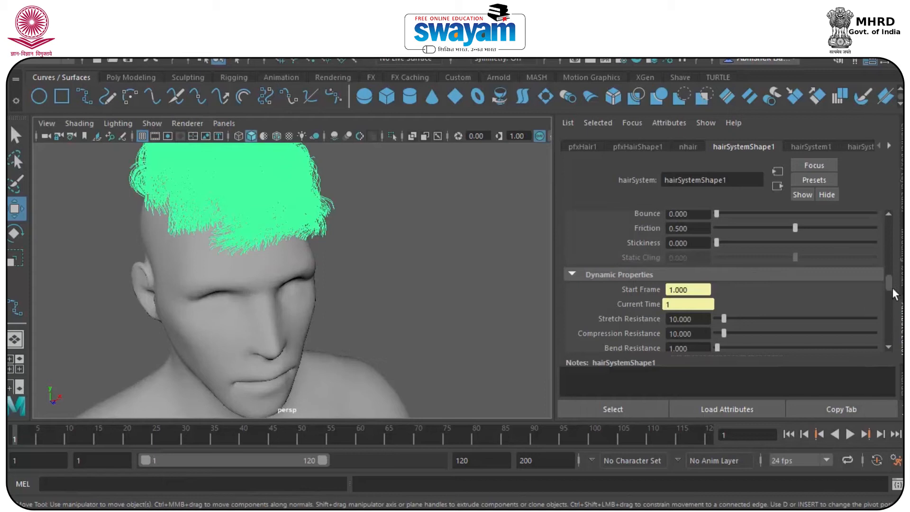
pyautogui.scroll(-5, 894, 287)
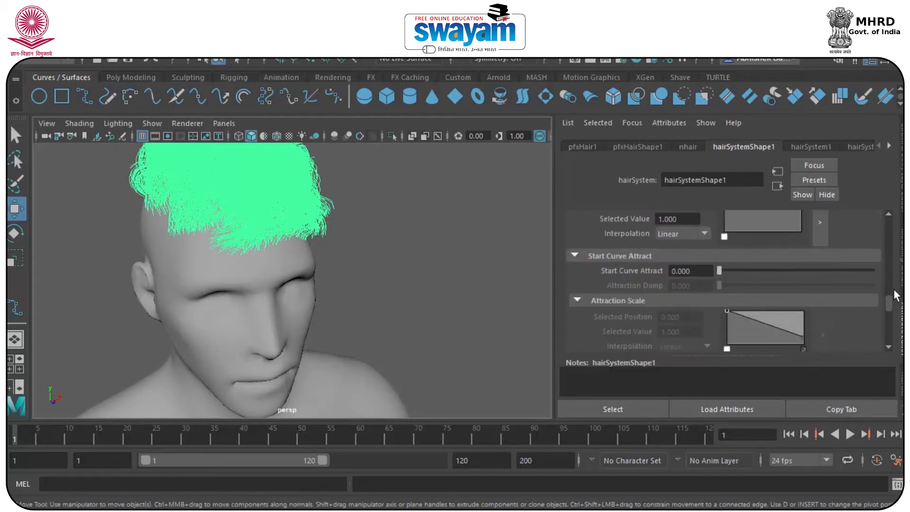
pyautogui.scroll(5, 894, 289)
pyautogui.moveTo(891, 256); pyautogui.dragTo(891, 260)
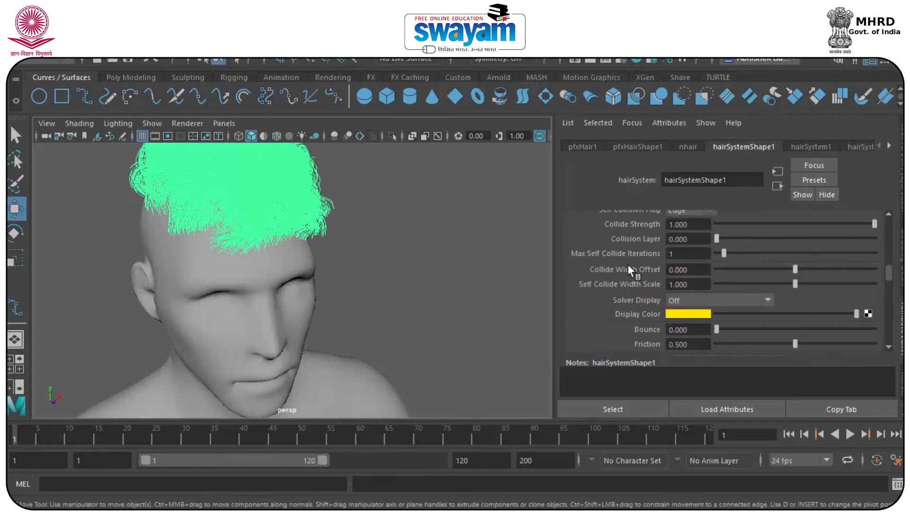
# Set Max Self Collide Iterations 5, Collide Width Offset -0.415, Self Collide Width Scale 0.780
pyautogui.moveTo(730, 252); pyautogui.dragTo(777, 284)
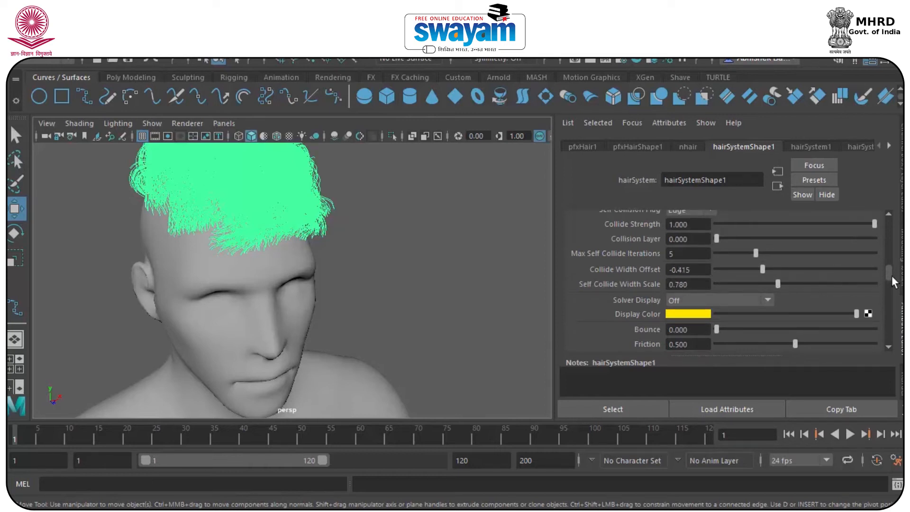
pyautogui.moveTo(891, 277); pyautogui.dragTo(890, 266)
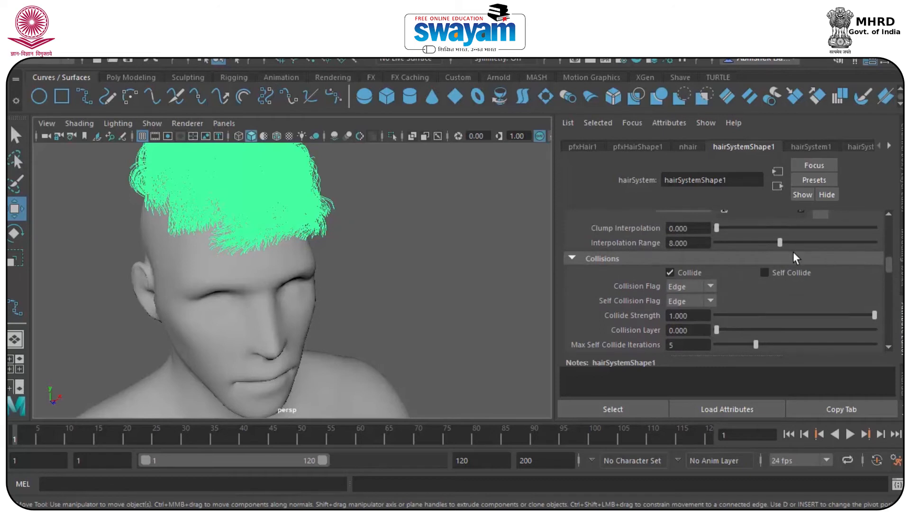
pyautogui.moveTo(794, 243); pyautogui.dragTo(811, 245)
pyautogui.moveTo(890, 268); pyautogui.dragTo(885, 290)
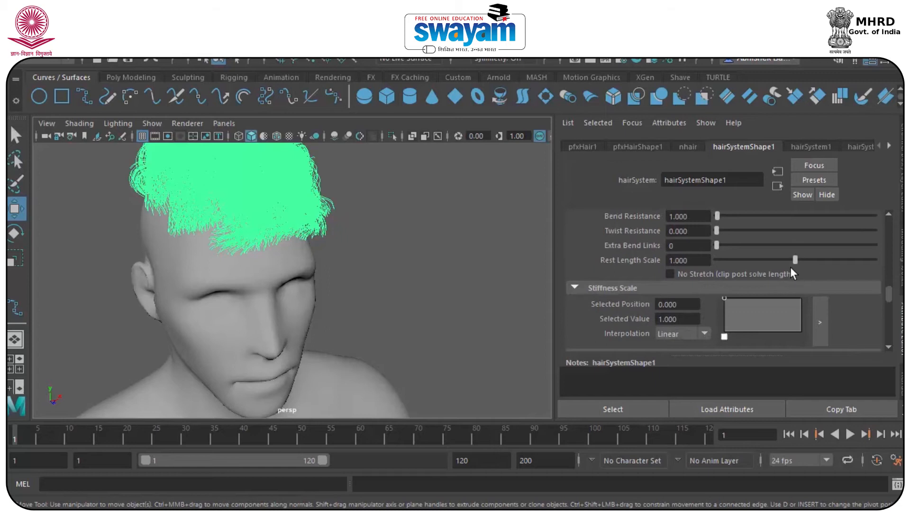
# Check the blond hair colour, then delete the hair and return to the Channel Box
pyautogui.click(369, 202)
pyautogui.click(284, 195)
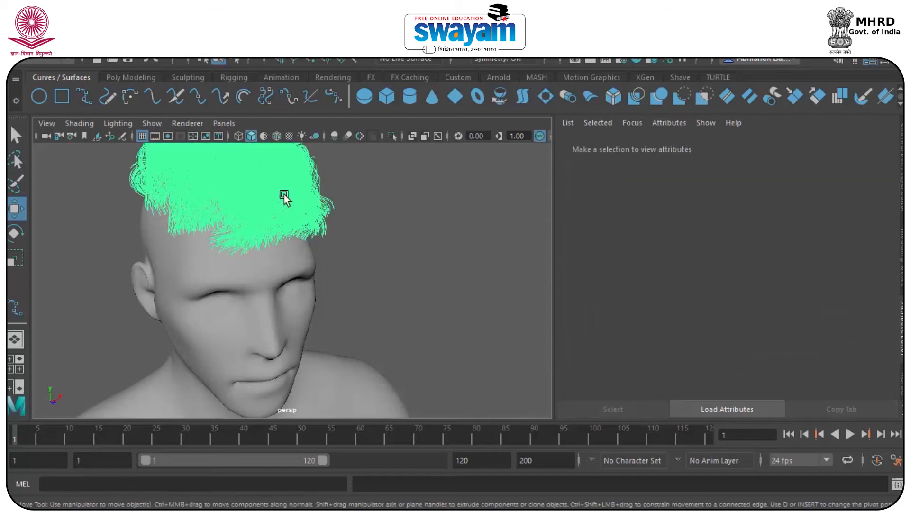
pyautogui.click(396, 210)
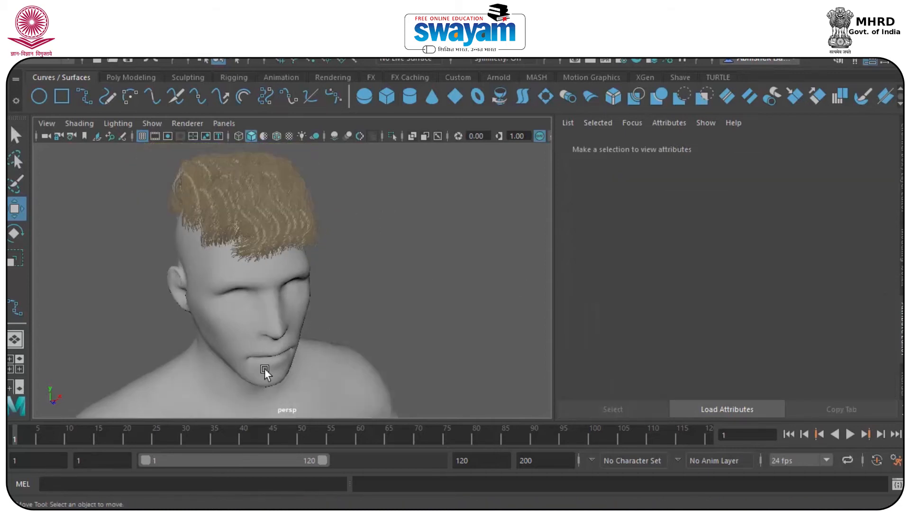
pyautogui.click(232, 212)
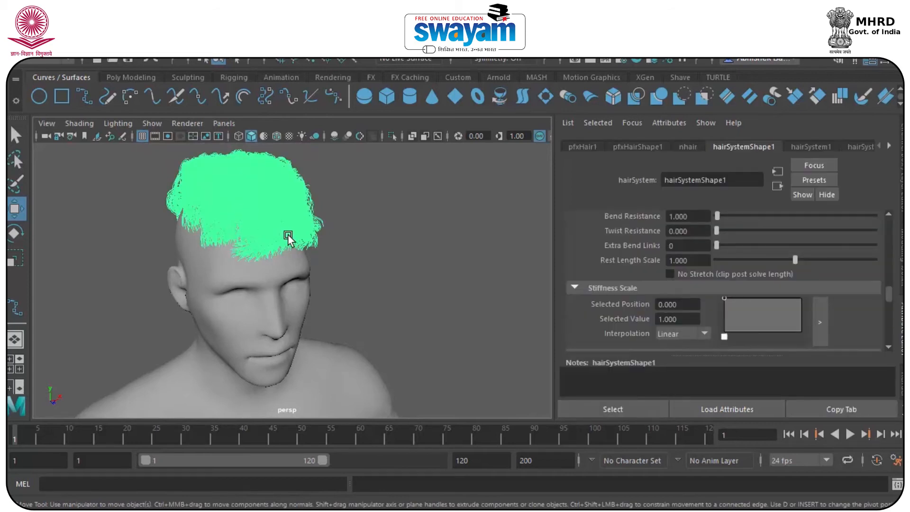
pyautogui.press('Delete')
pyautogui.hotkey('ctrl', 'a')
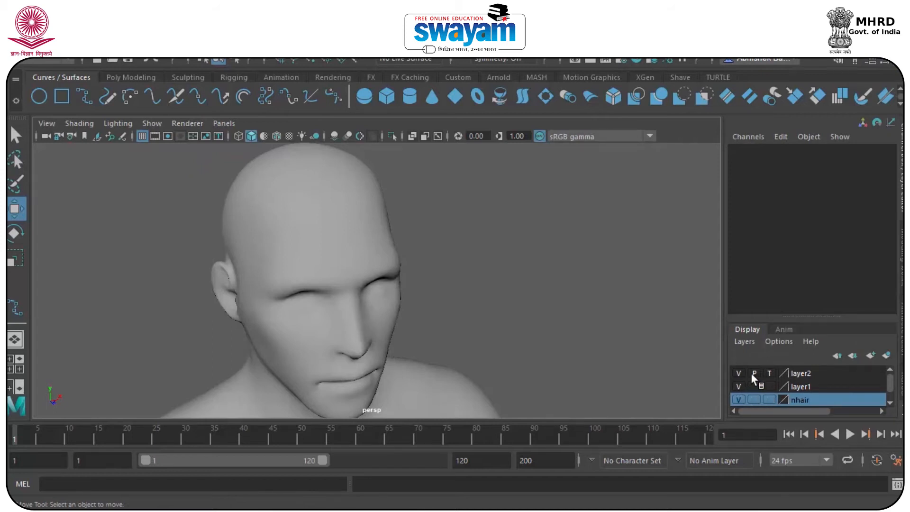
# Show the Hair layer's curves on the head, then delete the Hair layer
pyautogui.scroll(-1, 825, 385)
pyautogui.click(808, 400)
pyautogui.click(739, 400)
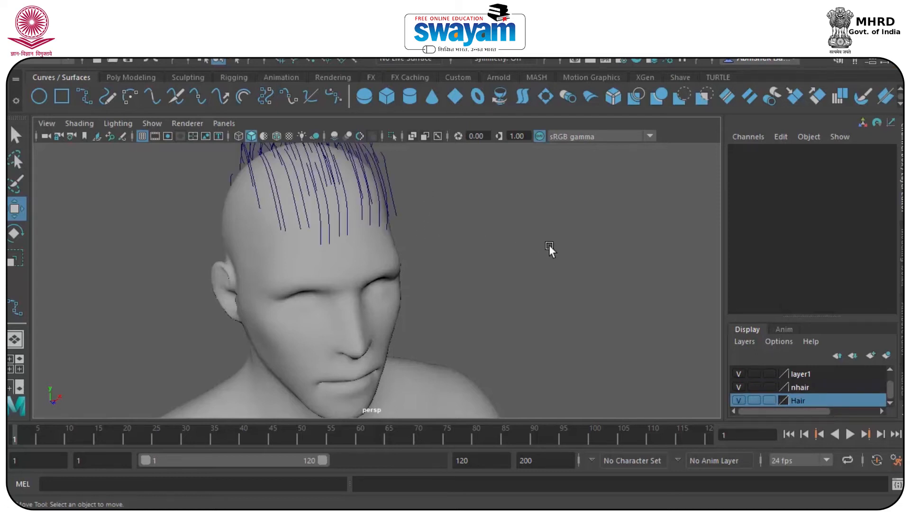
pyautogui.rightClick(803, 399)
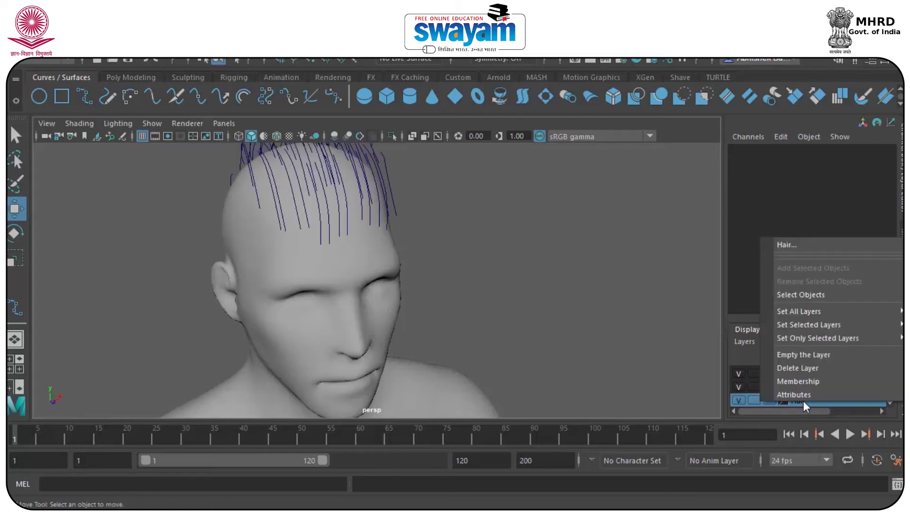
pyautogui.click(805, 366)
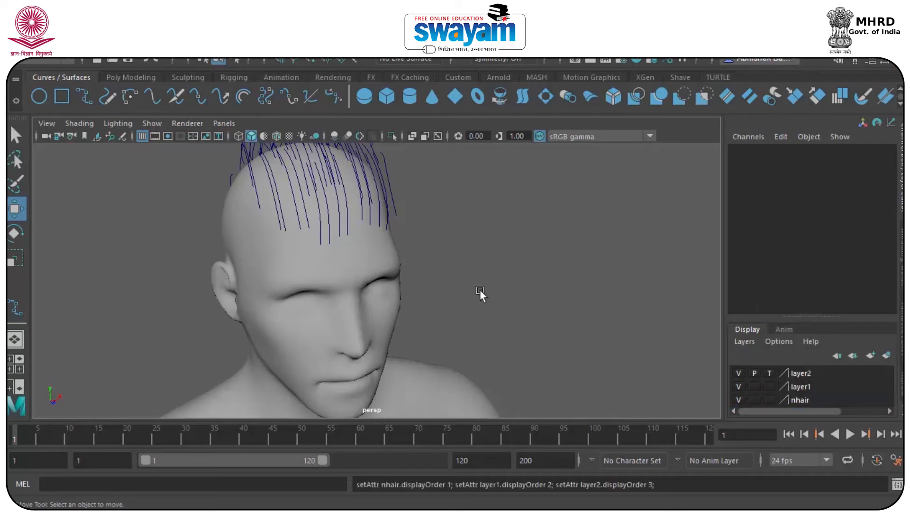
# Orbit around the head and select the hair curves, head mesh and hairSystem1
pyautogui.keyDown('alt'); pyautogui.moveTo(306, 165); pyautogui.dragTo(441, 243); pyautogui.keyUp('alt')
pyautogui.moveTo(348, 207); pyautogui.dragTo(123, 334)
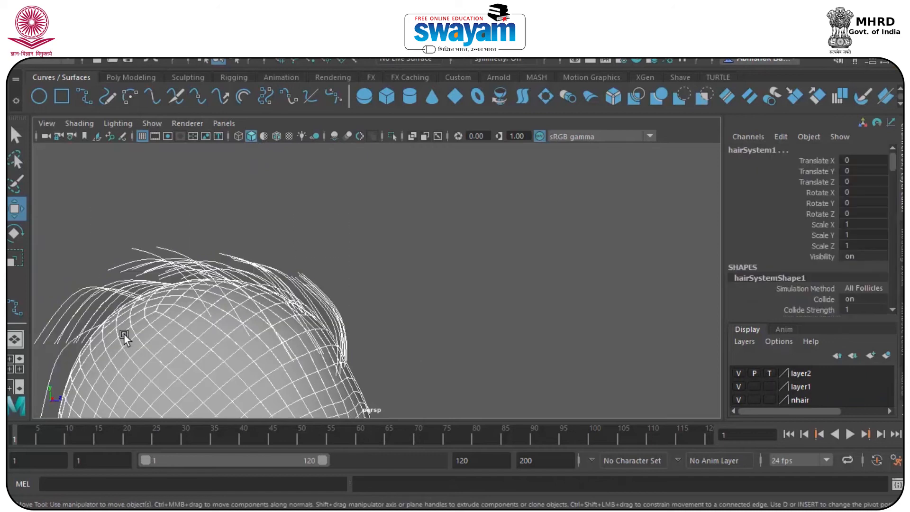
pyautogui.keyDown('alt'); pyautogui.moveTo(269, 361); pyautogui.dragTo(343, 204); pyautogui.keyUp('alt')
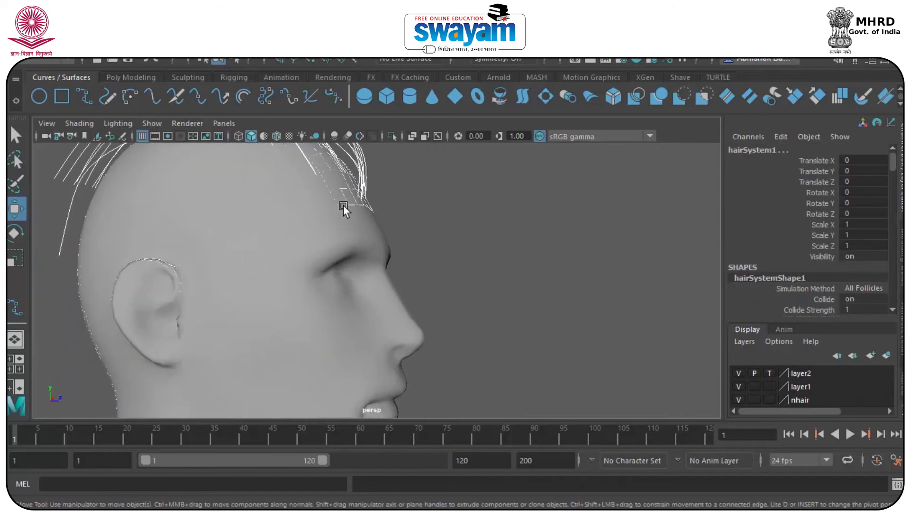
pyautogui.click(349, 198)
pyautogui.click(345, 191)
pyautogui.click(350, 186)
pyautogui.click(350, 190)
# Clear the selection, frame the face and neck from the front, and show four views
pyautogui.keyDown('alt'); pyautogui.moveTo(290, 216); pyautogui.dragTo(518, 265); pyautogui.keyUp('alt')
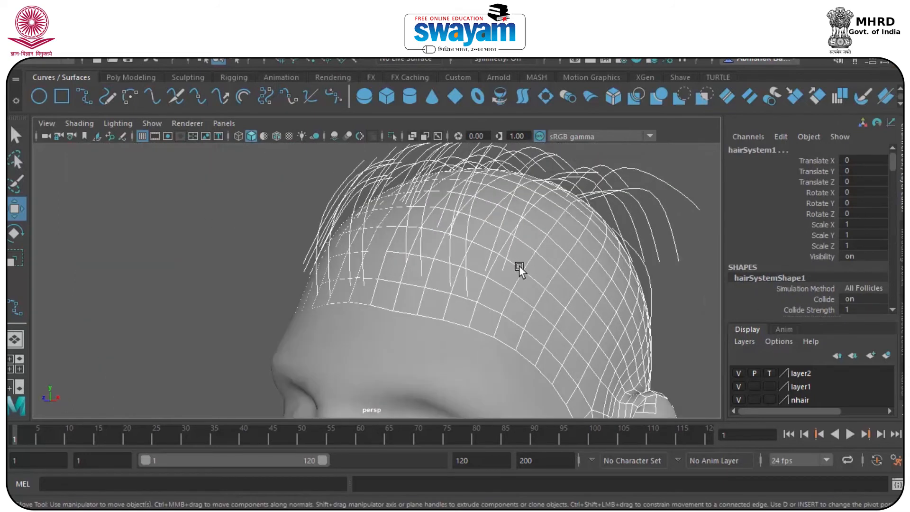
pyautogui.keyDown('shift'); pyautogui.click(548, 258); pyautogui.keyUp('shift')
pyautogui.click(547, 265)
pyautogui.keyDown('alt'); pyautogui.moveTo(547, 266); pyautogui.dragTo(469, 326); pyautogui.keyUp('alt')
pyautogui.keyDown('alt'); pyautogui.moveTo(470, 325); pyautogui.dragTo(386, 309, button='right'); pyautogui.keyUp('alt')
pyautogui.press('space')
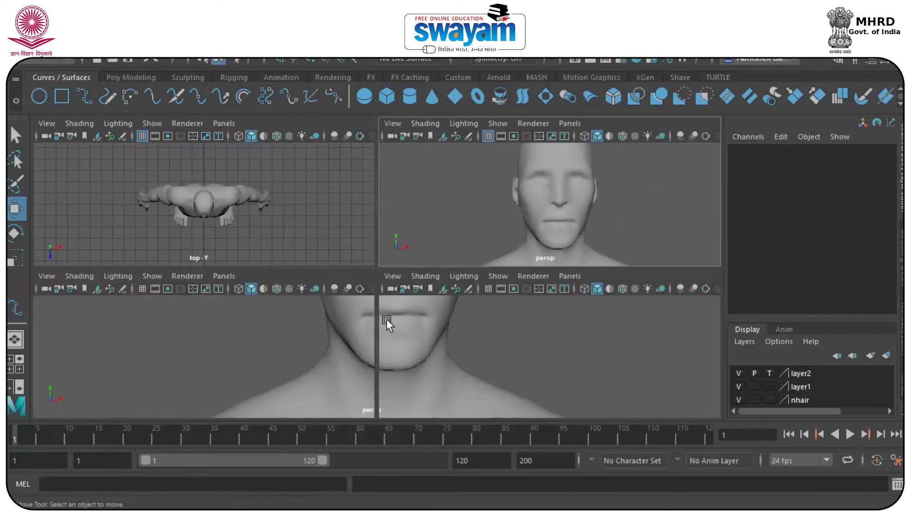
# Enlarge the front view on the head and delete layer2 and the old layer1
pyautogui.press('space')
pyautogui.scroll(6, 355, 270)
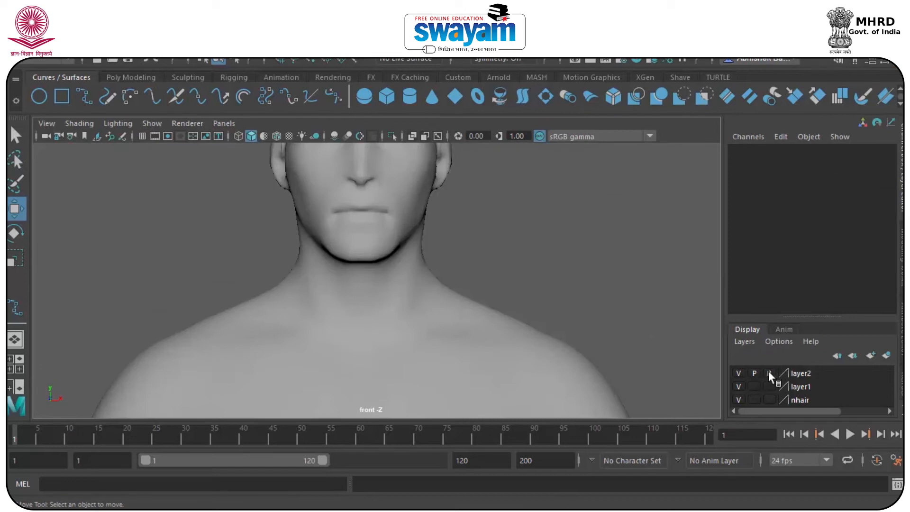
pyautogui.keyDown('alt'); pyautogui.moveTo(416, 269); pyautogui.dragTo(440, 331, button='middle'); pyautogui.keyUp('alt')
pyautogui.click(801, 373)
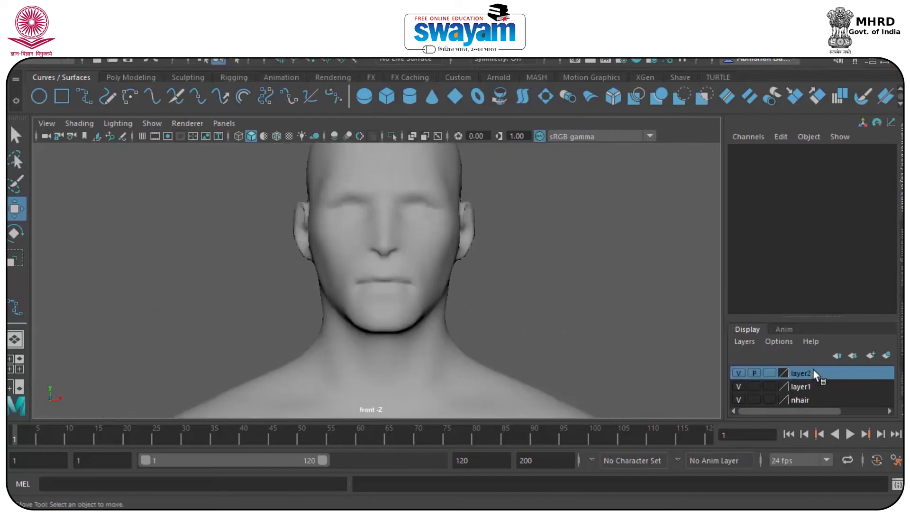
pyautogui.rightClick(812, 373)
pyautogui.click(810, 335)
pyautogui.click(812, 371)
pyautogui.rightClick(813, 372)
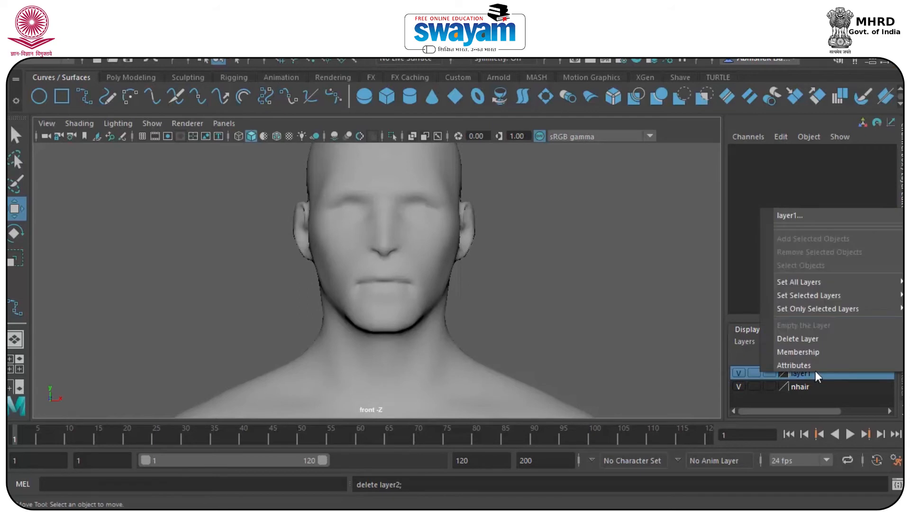
pyautogui.click(820, 338)
# Create a fresh empty layer1 above the nhair layer
pyautogui.click(811, 372)
pyautogui.rightClick(812, 371)
pyautogui.click(804, 375)
pyautogui.click(854, 358)
pyautogui.click(808, 373)
# Start an EP curve with a first point on the face
pyautogui.click(85, 99)
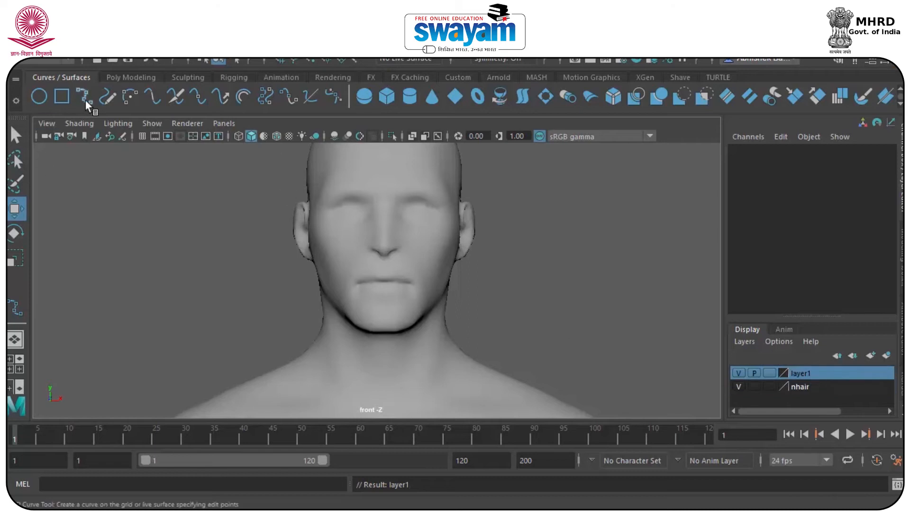
pyautogui.scroll(5, 335, 244)
pyautogui.click(362, 229)
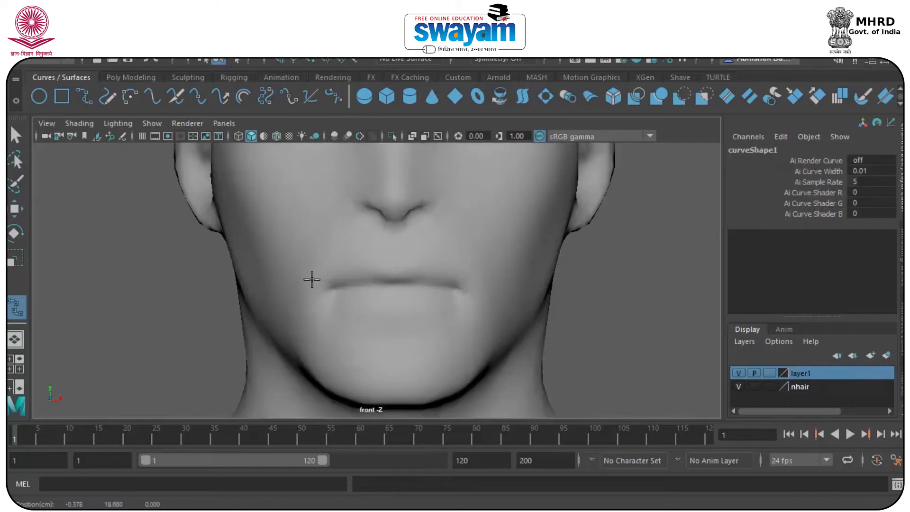
pyautogui.keyDown('alt'); pyautogui.moveTo(317, 316); pyautogui.dragTo(336, 258, button='middle'); pyautogui.keyUp('alt')
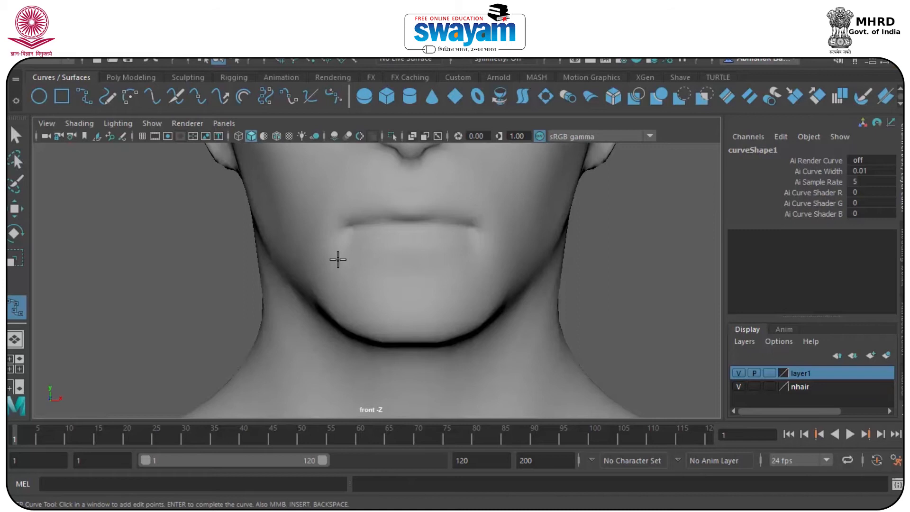
# Move the body group back along Z, away from the detached scalp mesh
pyautogui.press('w')
pyautogui.scroll(-8, 392, 261)
pyautogui.click(365, 342)
pyautogui.keyDown('alt'); pyautogui.moveTo(363, 346); pyautogui.dragTo(495, 370); pyautogui.keyUp('alt')
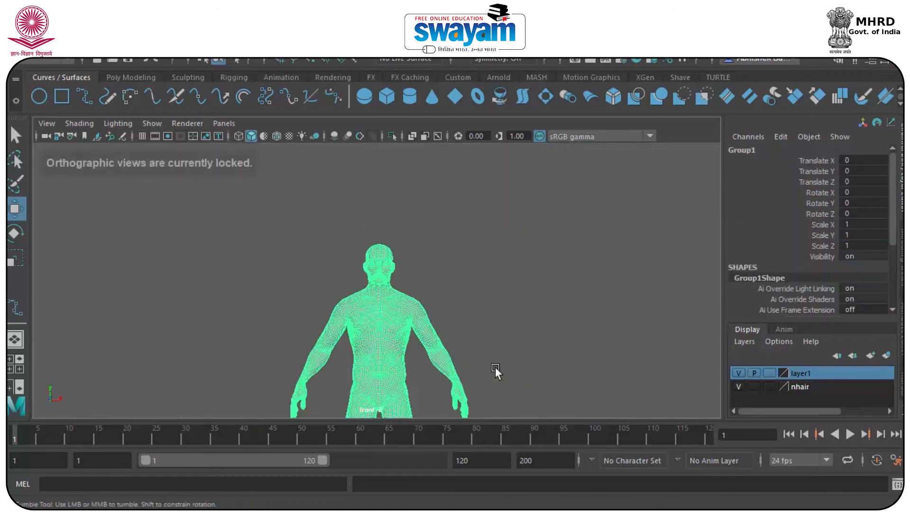
pyautogui.press('space')
pyautogui.press('space')
pyautogui.keyDown('alt'); pyautogui.moveTo(452, 297); pyautogui.dragTo(515, 291); pyautogui.keyUp('alt')
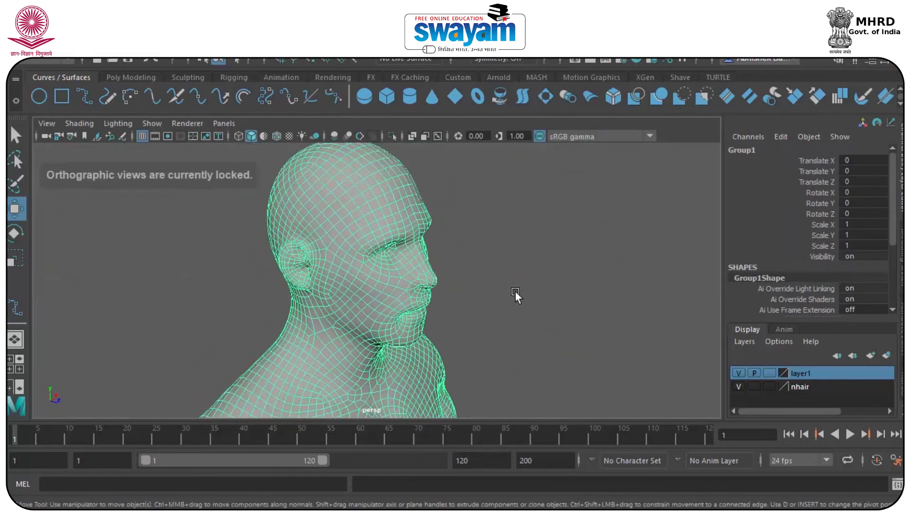
pyautogui.scroll(-5, 514, 291)
pyautogui.scroll(-2, 417, 383)
pyautogui.moveTo(409, 411); pyautogui.dragTo(386, 410)
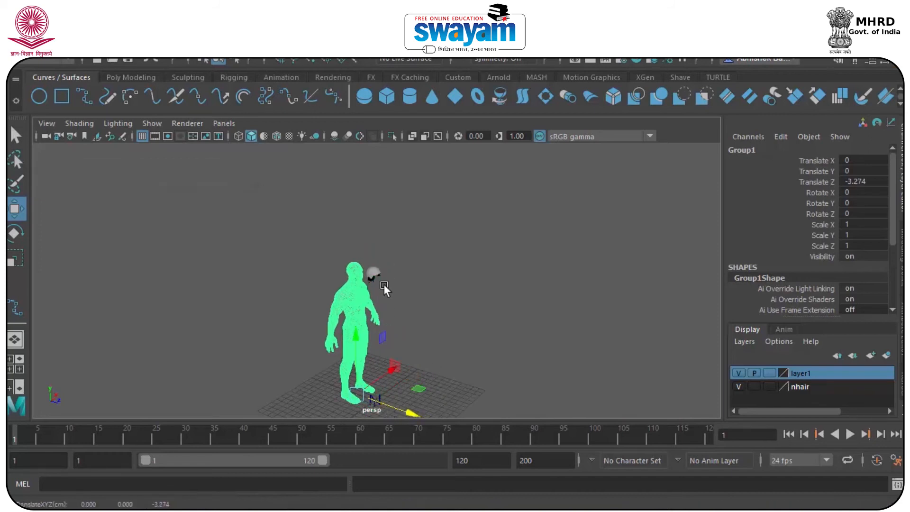
# Delete the detached scalp mesh and recentre the figure
pyautogui.scroll(8, 382, 283)
pyautogui.keyDown('alt'); pyautogui.moveTo(405, 285); pyautogui.dragTo(330, 314); pyautogui.keyUp('alt')
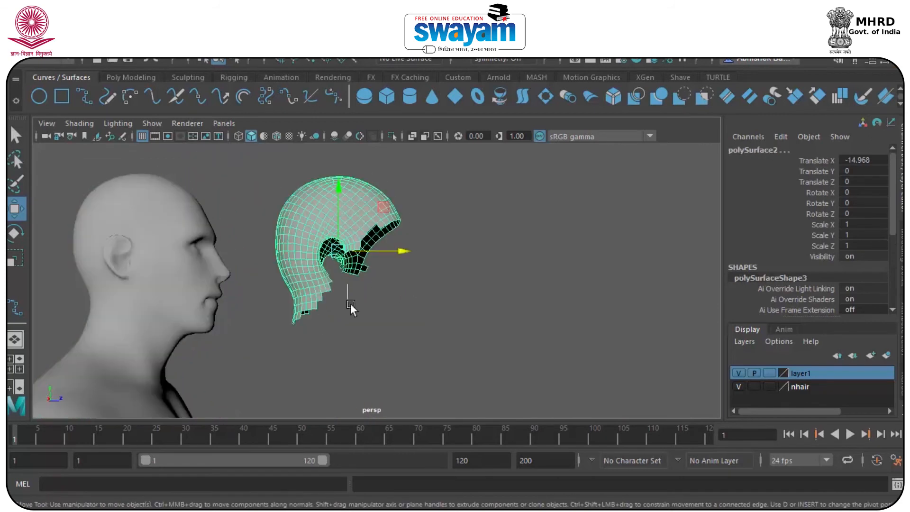
pyautogui.press('Delete')
pyautogui.scroll(-10, 379, 327)
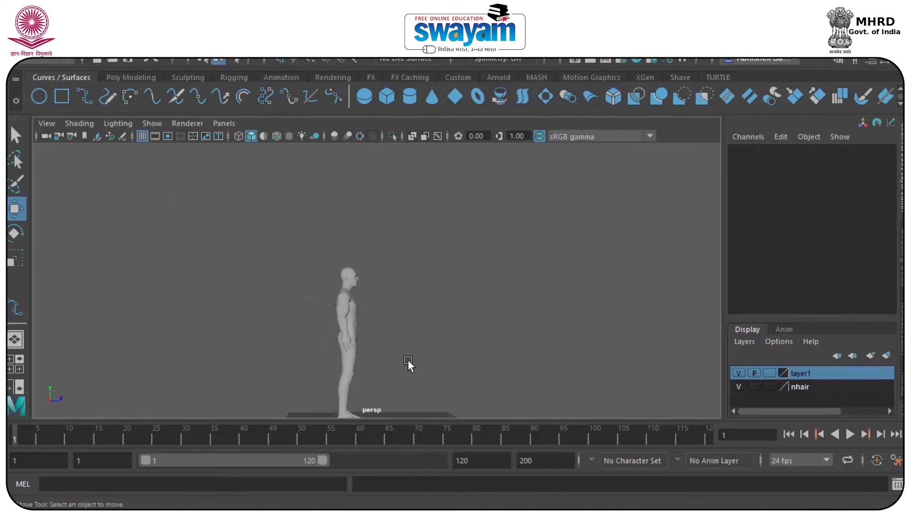
pyautogui.keyDown('alt'); pyautogui.moveTo(373, 410); pyautogui.dragTo(352, 351, button='middle'); pyautogui.keyUp('alt')
# Frame the face in the front view with the EP curve tool ready
pyautogui.press('space')
pyautogui.press('space')
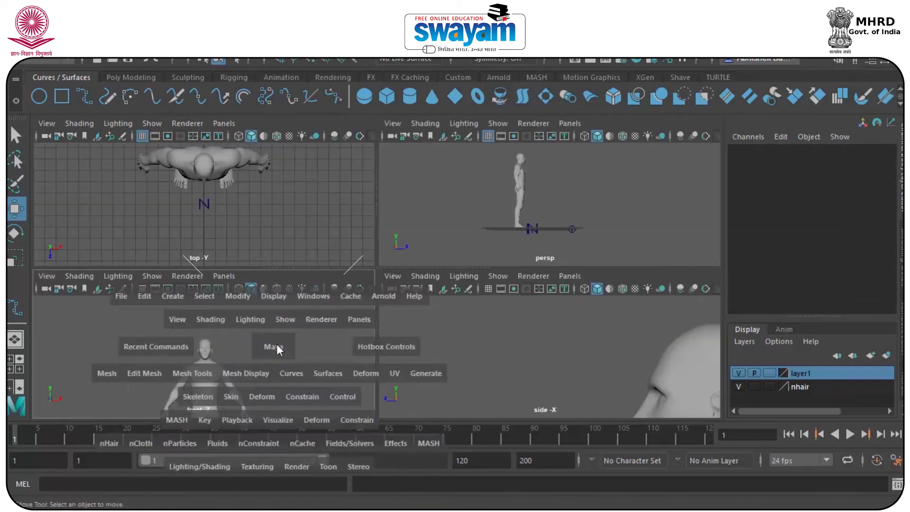
pyautogui.scroll(5, 377, 276)
pyautogui.click(85, 96)
pyautogui.scroll(6, 378, 252)
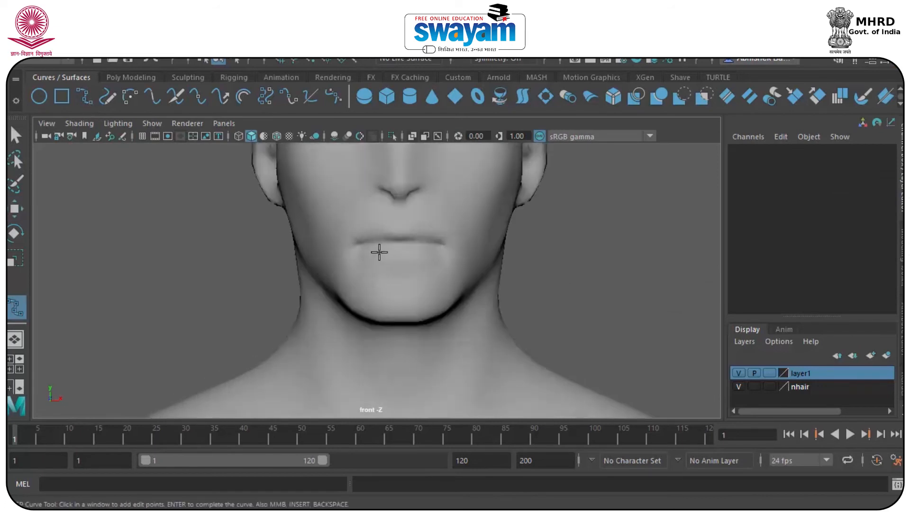
# Draw the first two beard curves from the upper lip and mouth corner down the cheek to below the jaw
pyautogui.click(390, 183)
pyautogui.click(328, 223)
pyautogui.click(345, 313)
pyautogui.click(344, 381)
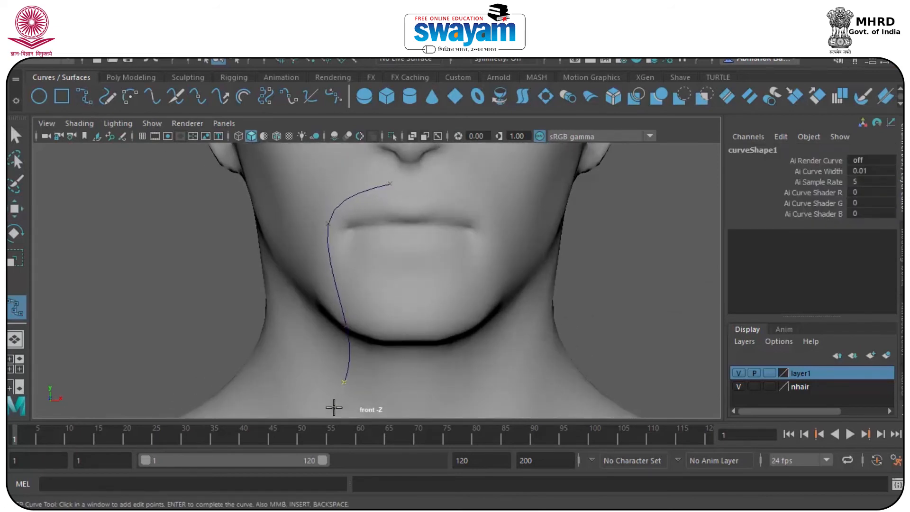
pyautogui.press('w')
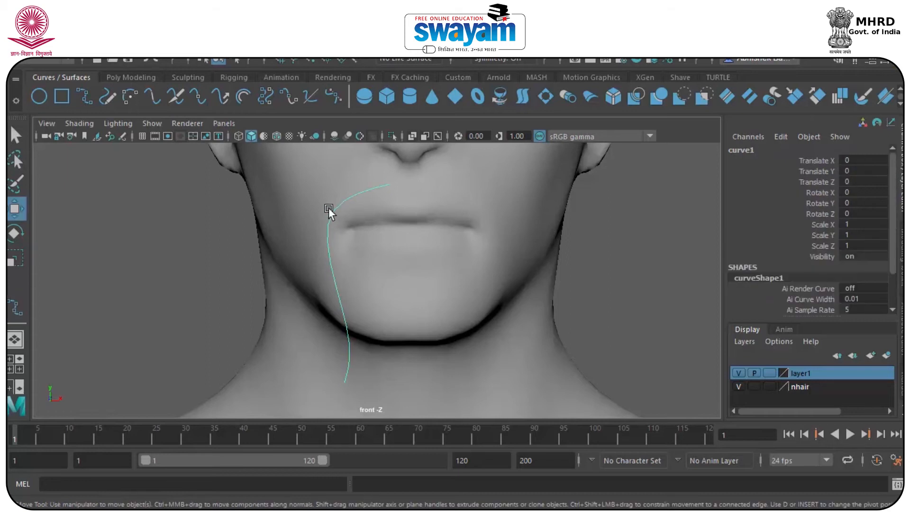
pyautogui.press('y')
pyautogui.click(356, 179)
pyautogui.click(315, 226)
pyautogui.click(318, 304)
pyautogui.click(331, 393)
pyautogui.click(322, 399)
pyautogui.press('w')
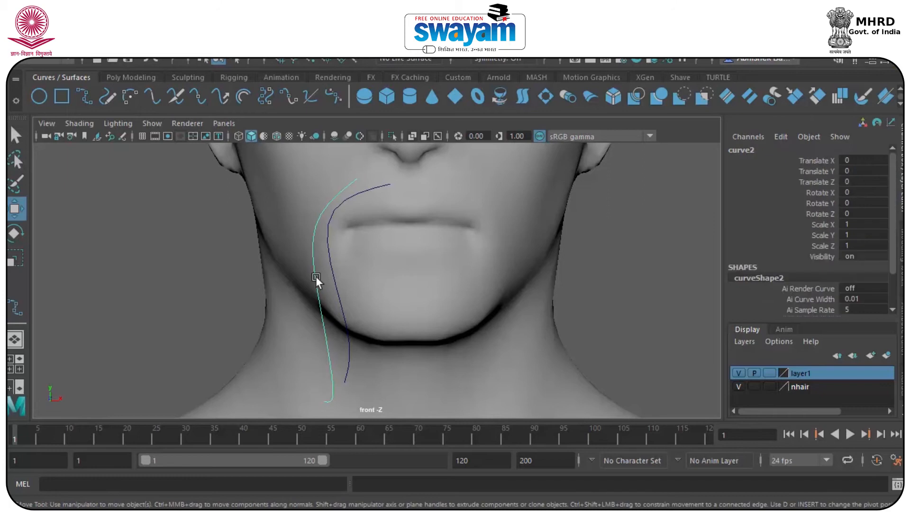
# Draw the third and fourth curves from the jaw and chin down the neck
pyautogui.press('y')
pyautogui.click(353, 289)
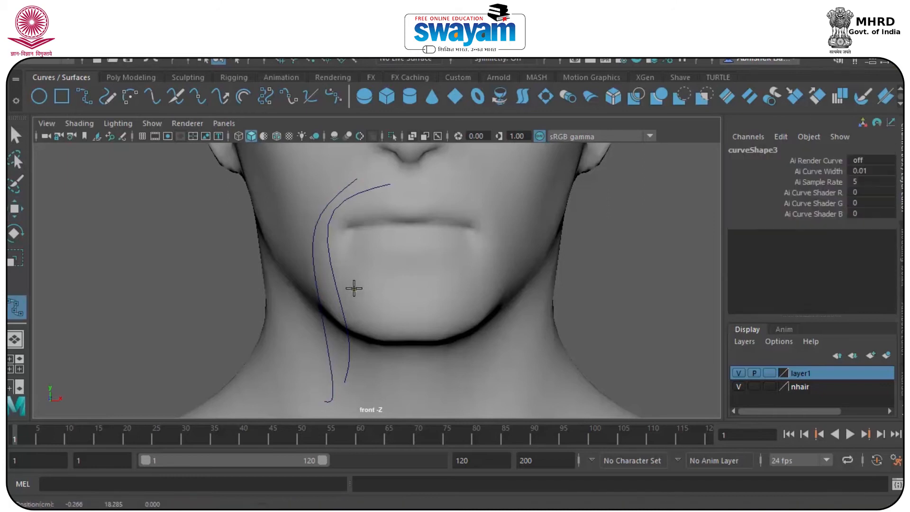
pyautogui.click(371, 381)
pyautogui.press('space')
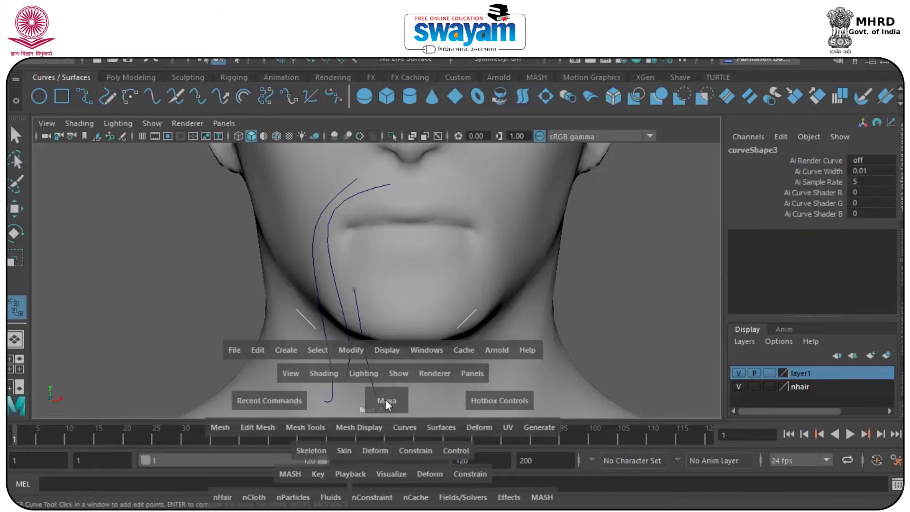
pyautogui.keyDown('alt'); pyautogui.moveTo(388, 336); pyautogui.dragTo(380, 246, button='middle'); pyautogui.keyUp('alt')
pyautogui.press('Return')
pyautogui.press('y')
pyautogui.click(367, 206)
pyautogui.click(386, 303)
pyautogui.click(412, 340)
pyautogui.click(418, 345)
pyautogui.click(427, 367)
pyautogui.press('Return')
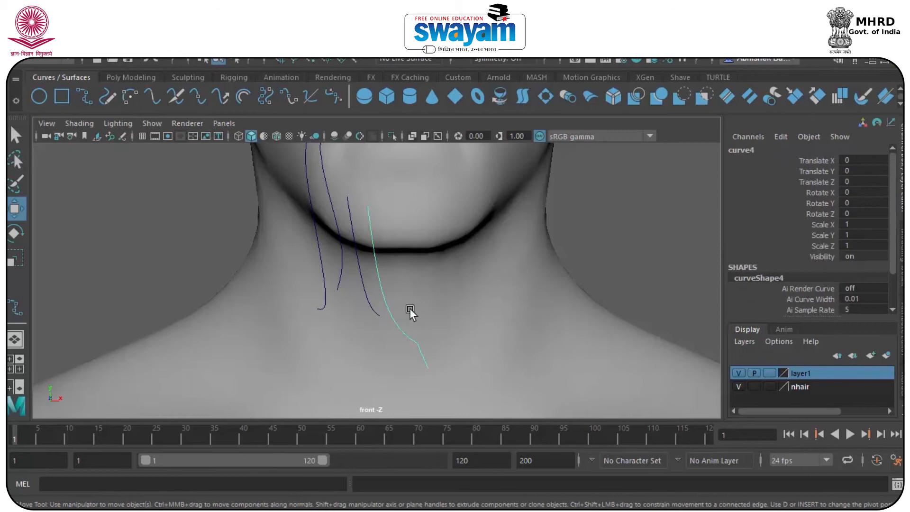
# Draw a fifth curve from below the jaw down the neck
pyautogui.press('y')
pyautogui.click(382, 219)
pyautogui.click(403, 290)
pyautogui.click(409, 300)
pyautogui.click(427, 331)
pyautogui.click(436, 363)
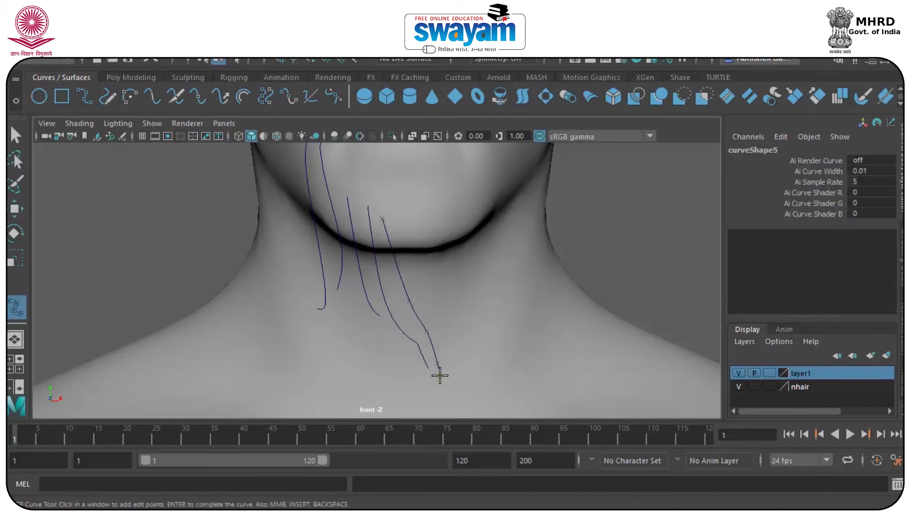
pyautogui.press('Return')
# Draw the sixth and seventh curves from the cheek and ear down toward the jaw
pyautogui.keyDown('alt'); pyautogui.moveTo(304, 233); pyautogui.dragTo(373, 376, button='middle'); pyautogui.keyUp('alt')
pyautogui.press('y')
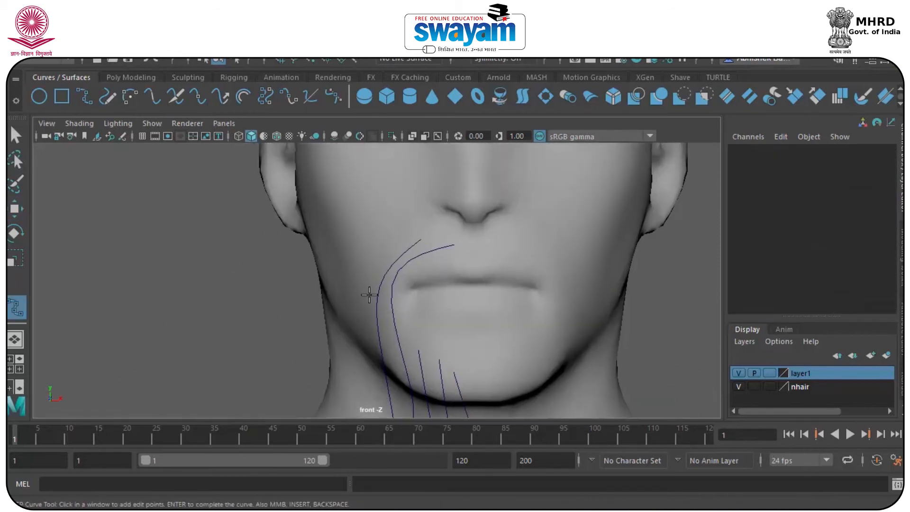
pyautogui.click(375, 252)
pyautogui.click(357, 317)
pyautogui.click(360, 343)
pyautogui.click(366, 381)
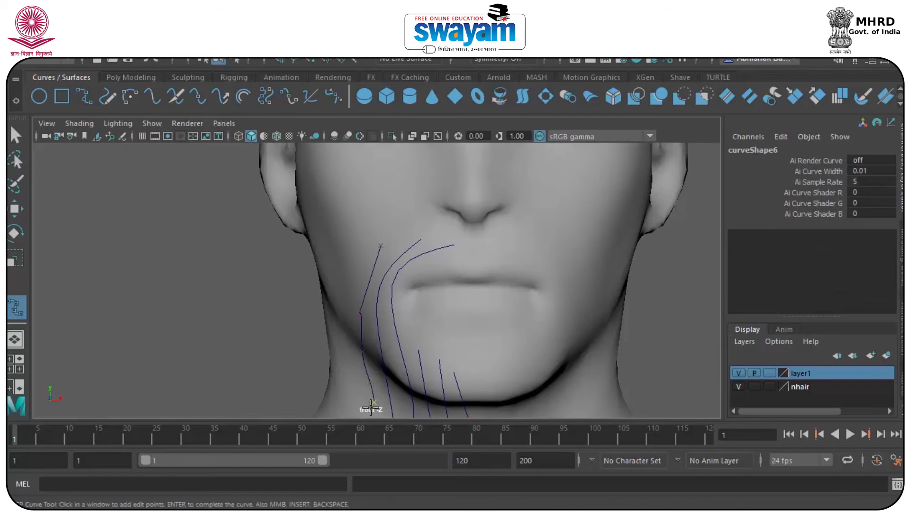
pyautogui.click(369, 408)
pyautogui.press('Return')
pyautogui.press('y')
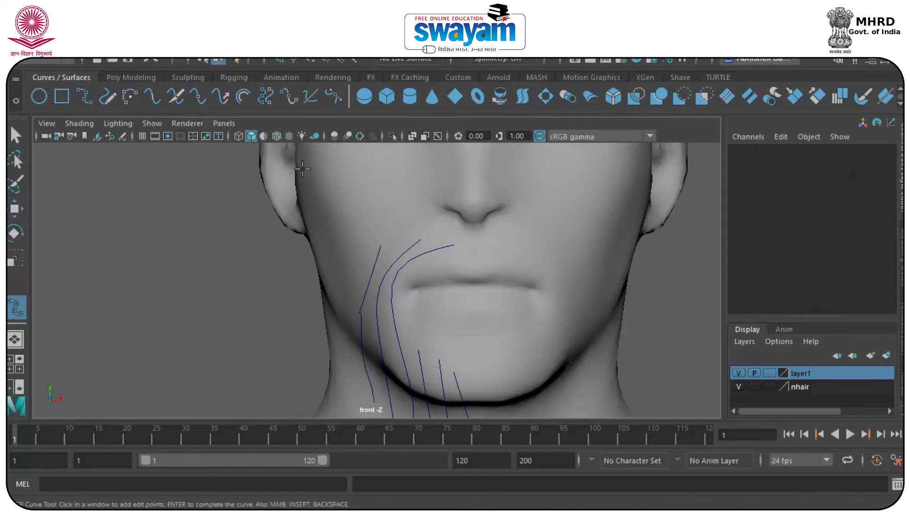
pyautogui.click(302, 171)
pyautogui.click(302, 256)
pyautogui.click(277, 327)
pyautogui.click(263, 377)
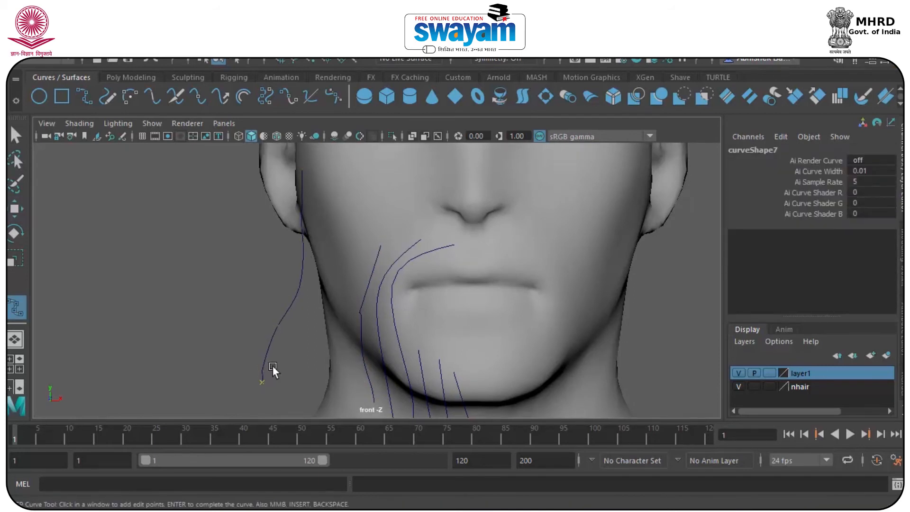
pyautogui.press('Return')
# Draw the eighth and ninth curves down the cheek to below the jaw, completing curve9
pyautogui.press('y')
pyautogui.click(329, 207)
pyautogui.click(321, 280)
pyautogui.click(295, 369)
pyautogui.click(291, 403)
pyautogui.press('Return')
pyautogui.press('y')
pyautogui.click(339, 250)
pyautogui.click(337, 308)
pyautogui.click(354, 402)
pyautogui.press('Return')
pyautogui.scroll(-8, 377, 325)
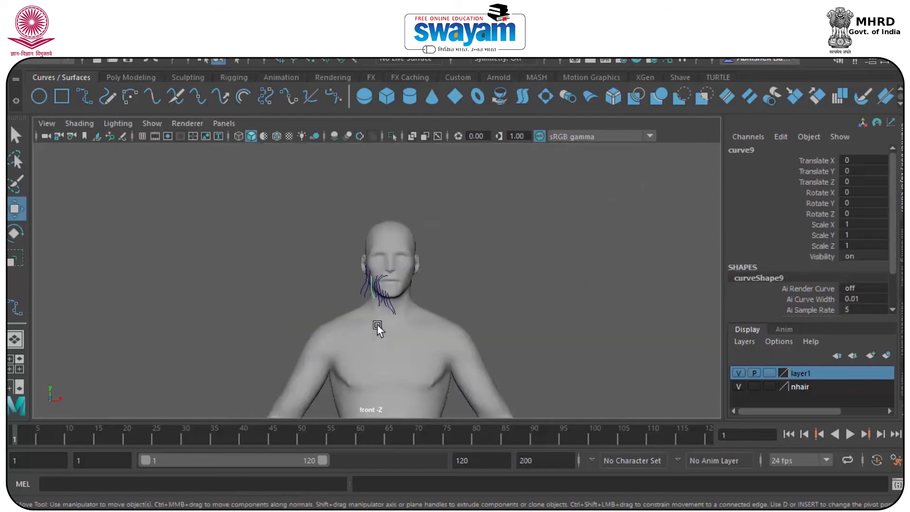
# Centre the pivot on the selected beard curves and move them forward onto the mouth
pyautogui.press('space')
pyautogui.press('space')
pyautogui.keyDown('alt'); pyautogui.moveTo(433, 232); pyautogui.dragTo(339, 212); pyautogui.keyUp('alt')
pyautogui.press('f')
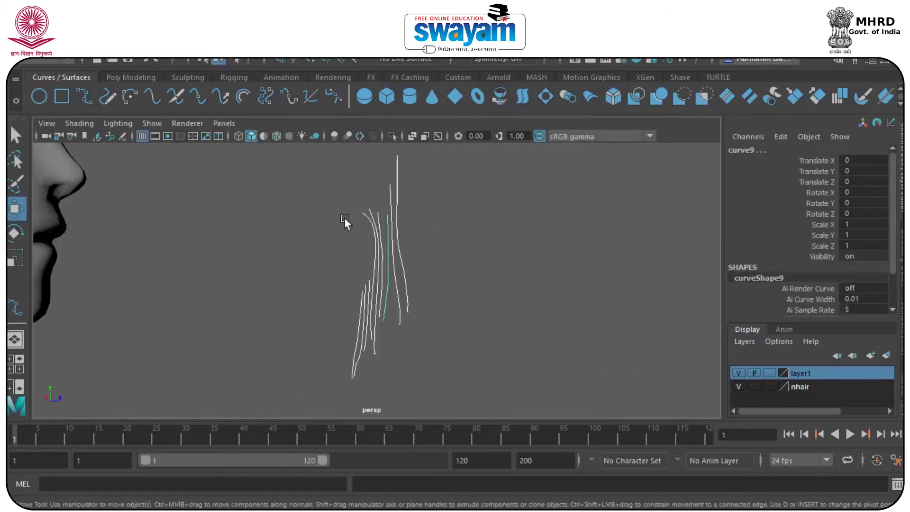
pyautogui.click(121, 49)
pyautogui.click(160, 115)
pyautogui.moveTo(408, 274); pyautogui.dragTo(312, 279)
# Move one jaw curve back along Z and make four offset duplicates of it
pyautogui.scroll(5, 263, 248)
pyautogui.keyDown('alt'); pyautogui.moveTo(264, 247); pyautogui.dragTo(176, 251); pyautogui.keyUp('alt')
pyautogui.keyDown('alt'); pyautogui.moveTo(177, 252); pyautogui.dragTo(347, 341, button='middle'); pyautogui.keyUp('alt')
pyautogui.click(285, 237)
pyautogui.click(245, 232)
pyautogui.moveTo(280, 294); pyautogui.dragTo(229, 287)
pyautogui.hotkey('ctrl', 'd')
pyautogui.hotkey('ctrl', 'd')
pyautogui.hotkey('shift', 'd')
pyautogui.hotkey('shift', 'd')
pyautogui.hotkey('shift', 'd')
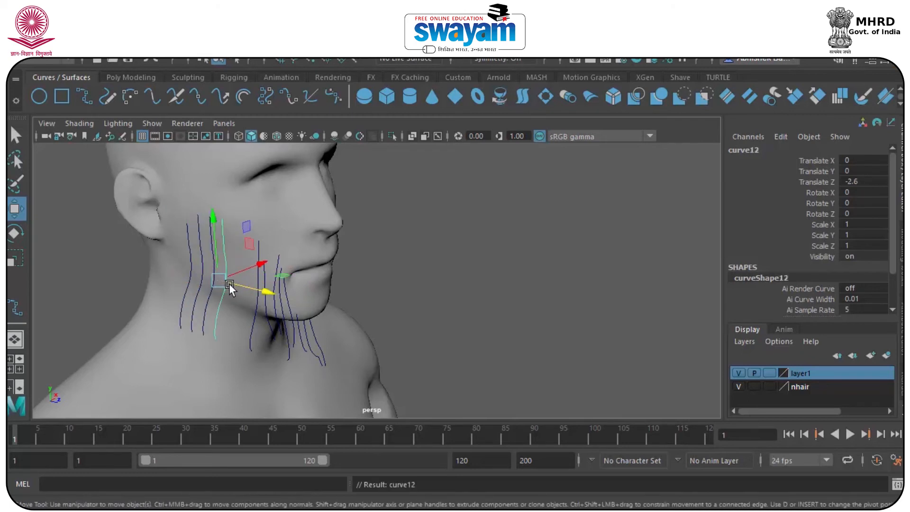
# Select curve13, then push curve12 sideways along X against the jaw
pyautogui.keyDown('alt'); pyautogui.moveTo(251, 290); pyautogui.dragTo(345, 325); pyautogui.keyUp('alt')
pyautogui.moveTo(346, 243); pyautogui.dragTo(412, 238)
pyautogui.click(398, 246)
pyautogui.click(581, 175)
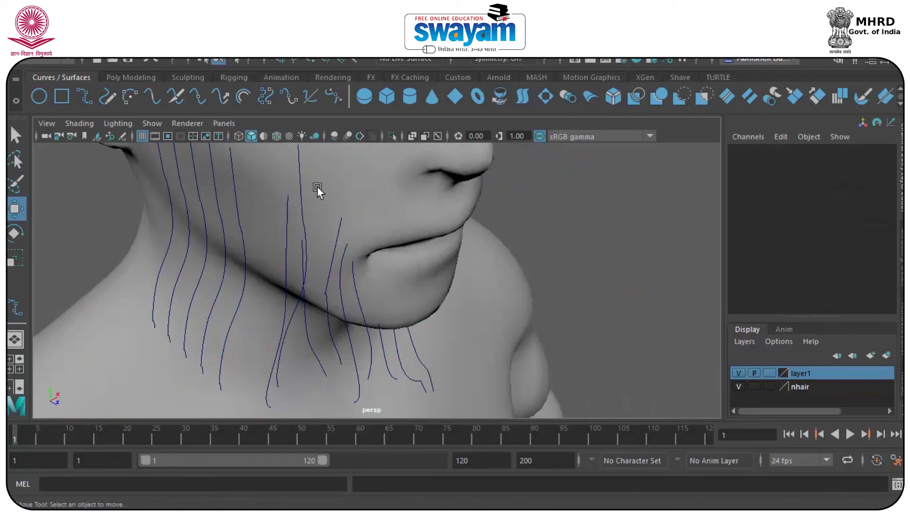
pyautogui.click(230, 169)
pyautogui.keyDown('alt'); pyautogui.moveTo(230, 169); pyautogui.dragTo(235, 221); pyautogui.keyUp('alt')
pyautogui.click(328, 203)
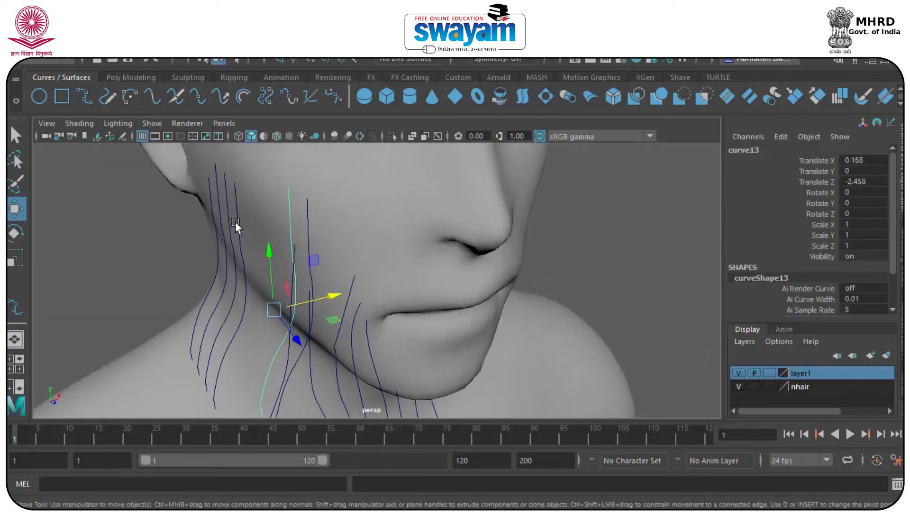
pyautogui.moveTo(271, 291); pyautogui.dragTo(266, 266)
# Select curve11 and curve10, then shift curve6 to Translate Z -2.334 against the chin
pyautogui.click(227, 191)
pyautogui.click(223, 194)
pyautogui.keyDown('alt'); pyautogui.moveTo(339, 297); pyautogui.dragTo(373, 287); pyautogui.keyUp('alt')
pyautogui.click(374, 287)
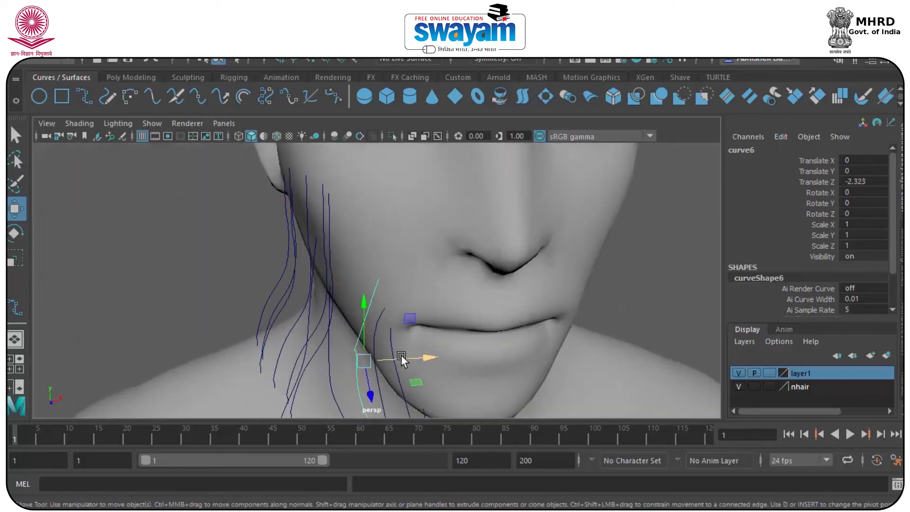
pyautogui.keyDown('alt'); pyautogui.moveTo(410, 355); pyautogui.dragTo(520, 397); pyautogui.keyUp('alt')
pyautogui.keyDown('alt'); pyautogui.moveTo(433, 326); pyautogui.dragTo(372, 386); pyautogui.keyUp('alt')
pyautogui.keyDown('alt'); pyautogui.moveTo(370, 323); pyautogui.dragTo(476, 324); pyautogui.keyUp('alt')
pyautogui.press('space')
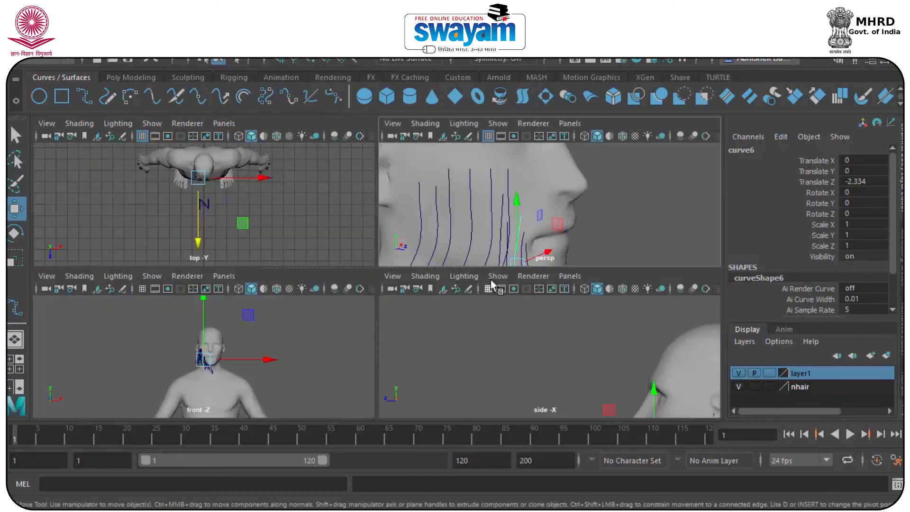
# In the maximized side view, draw EP curves curve15 and curve16 beside the lips
pyautogui.press('space')
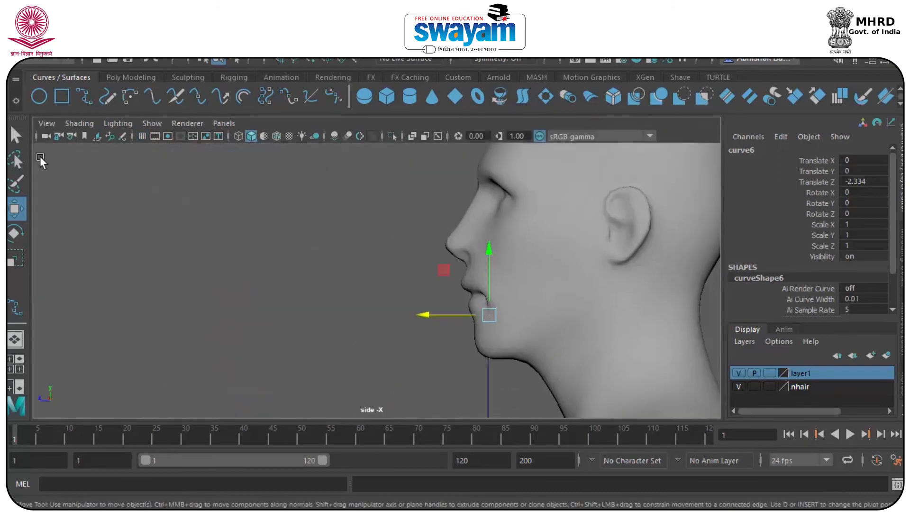
pyautogui.click(108, 96)
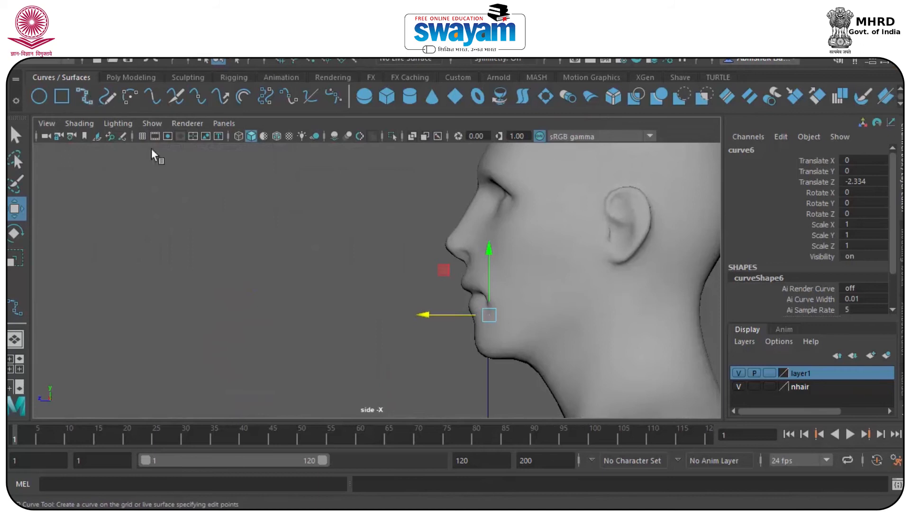
pyautogui.scroll(6, 443, 280)
pyautogui.click(411, 283)
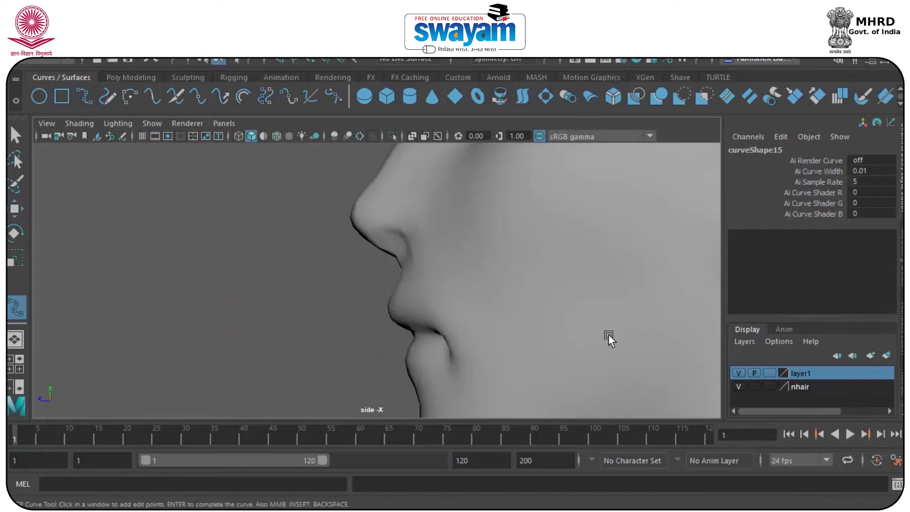
pyautogui.press('Return')
pyautogui.press('g')
pyautogui.click(399, 301)
pyautogui.press('Return')
# Select the body mesh and maximize the perspective view
pyautogui.press('space')
pyautogui.press('space')
pyautogui.scroll(-10, 559, 279)
pyautogui.keyDown('alt'); pyautogui.moveTo(341, 322); pyautogui.dragTo(410, 326); pyautogui.keyUp('alt')
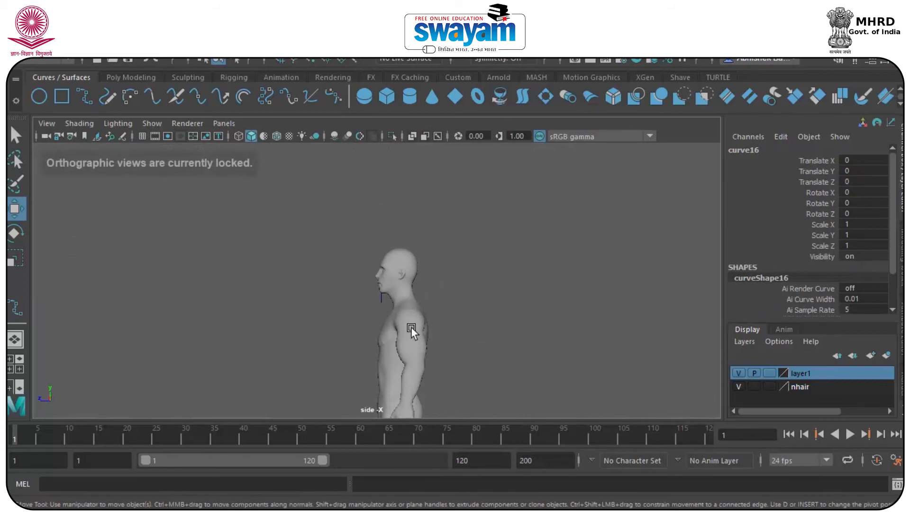
pyautogui.click(410, 326)
pyautogui.press('space')
pyautogui.press('space')
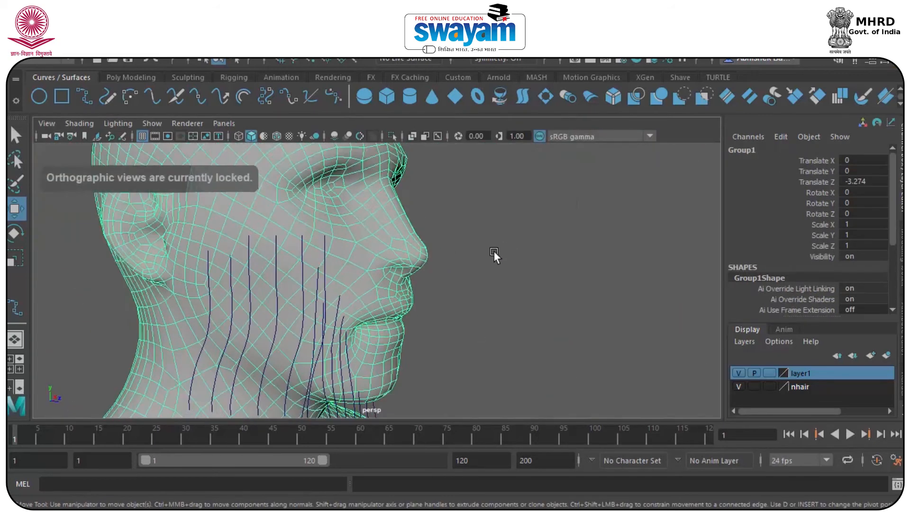
# Push the body back along Z
pyautogui.scroll(-8, 490, 254)
pyautogui.moveTo(422, 408); pyautogui.dragTo(386, 342)
pyautogui.scroll(8, 402, 276)
pyautogui.keyDown('alt'); pyautogui.moveTo(401, 277); pyautogui.dragTo(450, 331); pyautogui.keyUp('alt')
# Centre the pivot on the two new curves and move them along X toward the cheek
pyautogui.keyDown('alt'); pyautogui.moveTo(455, 331); pyautogui.dragTo(519, 336); pyautogui.keyUp('alt')
pyautogui.scroll(-5, 442, 308)
pyautogui.click(135, 34)
pyautogui.click(149, 117)
pyautogui.moveTo(453, 285); pyautogui.dragTo(628, 287)
# Move the body to Translate Z -3.479 and centre its pivot
pyautogui.click(481, 319)
pyautogui.keyDown('alt'); pyautogui.moveTo(481, 319); pyautogui.dragTo(353, 327); pyautogui.keyUp('alt')
pyautogui.scroll(-6, 385, 310)
pyautogui.scroll(-2, 386, 310)
pyautogui.keyDown('alt'); pyautogui.moveTo(385, 310); pyautogui.dragTo(364, 261, button='middle'); pyautogui.keyUp('alt')
pyautogui.moveTo(346, 364); pyautogui.dragTo(320, 357)
pyautogui.scroll(-1, 286, 381)
pyautogui.keyDown('alt'); pyautogui.moveTo(286, 381); pyautogui.dragTo(313, 363, button='middle'); pyautogui.keyUp('alt')
pyautogui.click(135, 35)
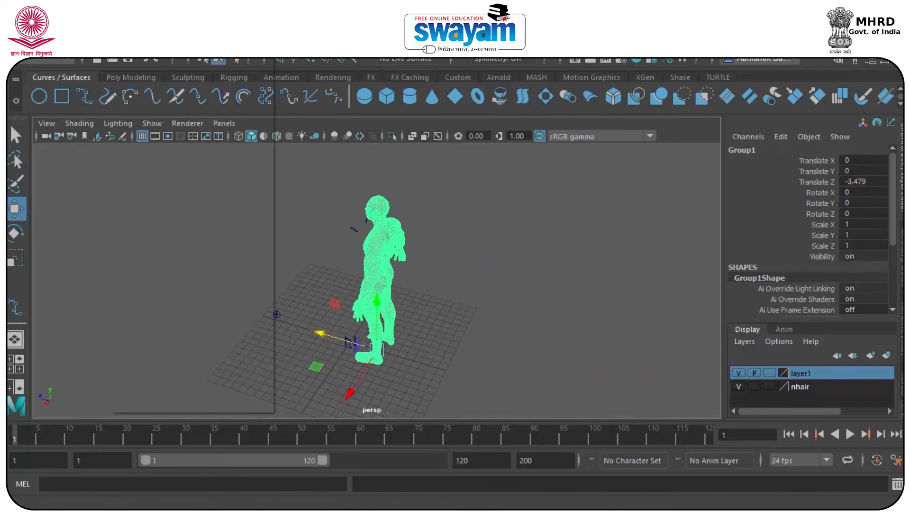
pyautogui.click(167, 116)
# Set the body back to Translate Z -3.23
pyautogui.scroll(5, 337, 226)
pyautogui.keyDown('alt'); pyautogui.moveTo(320, 240); pyautogui.dragTo(473, 232); pyautogui.keyUp('alt')
pyautogui.scroll(-5, 472, 232)
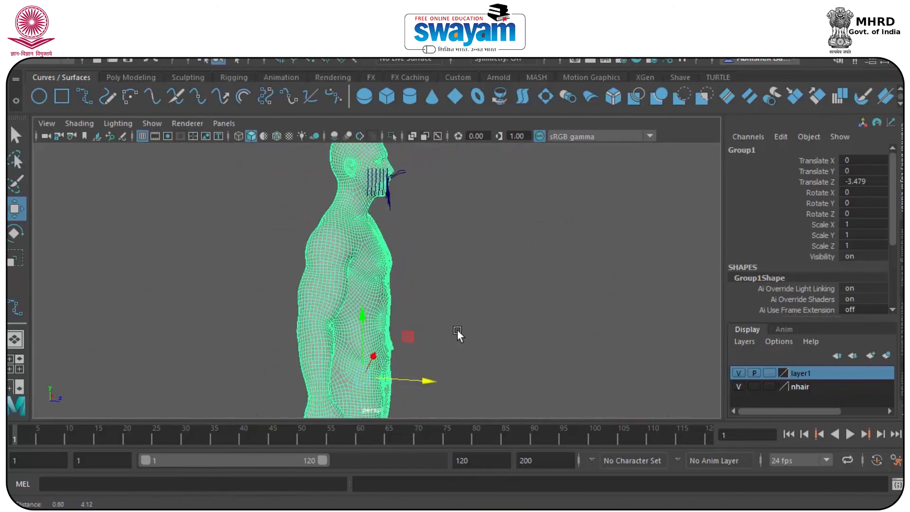
pyautogui.moveTo(413, 379); pyautogui.dragTo(305, 324)
pyautogui.scroll(10, 305, 324)
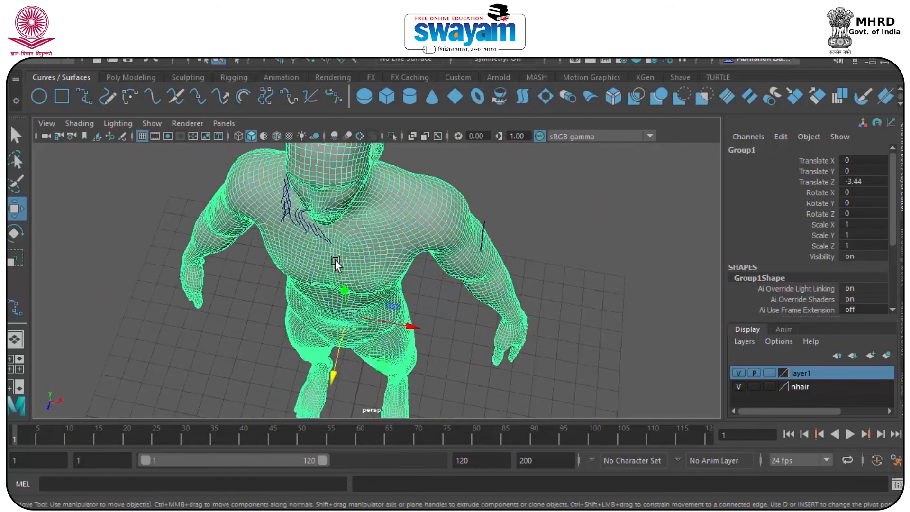
pyautogui.moveTo(332, 389); pyautogui.dragTo(331, 404)
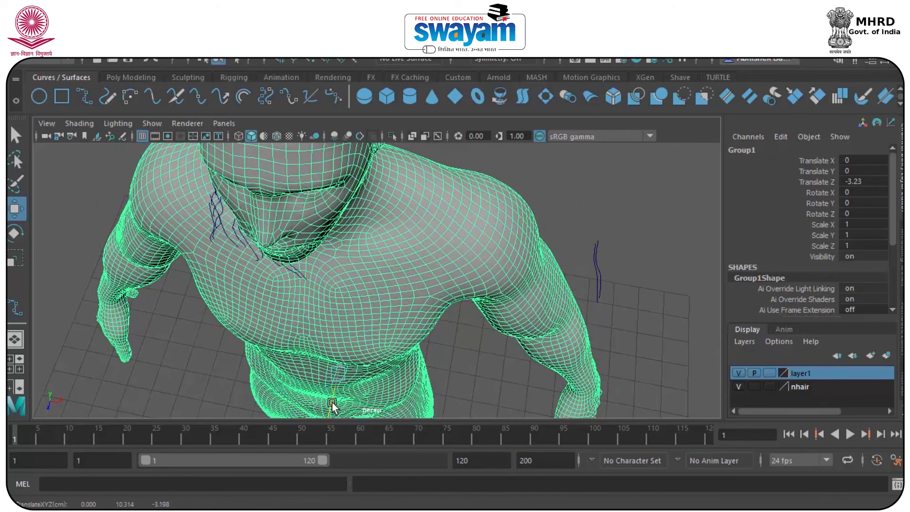
pyautogui.keyDown('alt'); pyautogui.moveTo(328, 274); pyautogui.dragTo(401, 240); pyautogui.keyUp('alt')
pyautogui.keyDown('alt'); pyautogui.moveTo(401, 241); pyautogui.dragTo(388, 377, button='middle'); pyautogui.keyUp('alt')
# Move curve15 along X to Translate X 0.773 against the lips
pyautogui.moveTo(549, 166); pyautogui.dragTo(495, 225)
pyautogui.keyDown('alt'); pyautogui.moveTo(495, 224); pyautogui.dragTo(327, 197); pyautogui.keyUp('alt')
pyautogui.scroll(4, 258, 193)
pyautogui.keyDown('alt'); pyautogui.moveTo(327, 197); pyautogui.dragTo(378, 402, button='middle'); pyautogui.keyUp('alt')
pyautogui.moveTo(312, 295); pyautogui.dragTo(527, 258)
pyautogui.click(526, 257)
pyautogui.click(228, 246)
# Orbit to the neck and switch the head mesh into vertex editing
pyautogui.keyDown('alt'); pyautogui.moveTo(230, 250); pyautogui.dragTo(174, 274); pyautogui.keyUp('alt')
pyautogui.rightClick(174, 274)
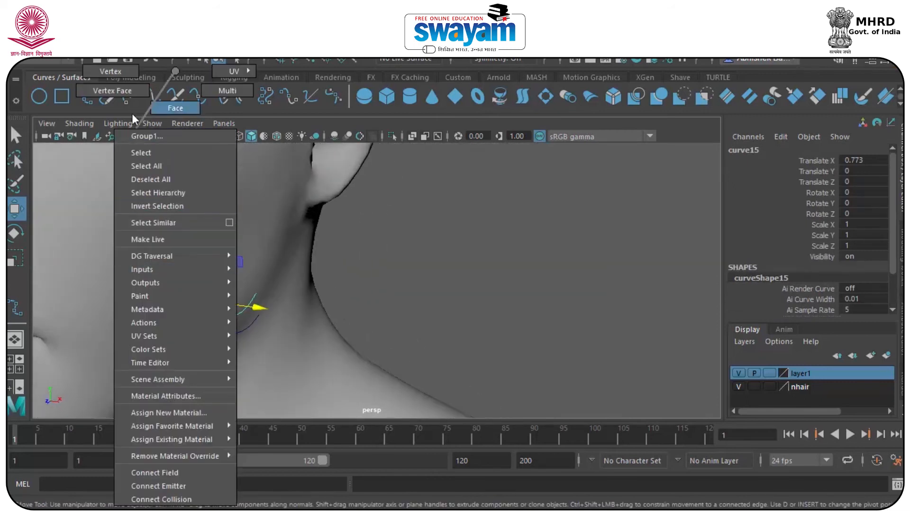
pyautogui.click(107, 74)
pyautogui.moveTo(144, 228); pyautogui.dragTo(189, 57, button='right')
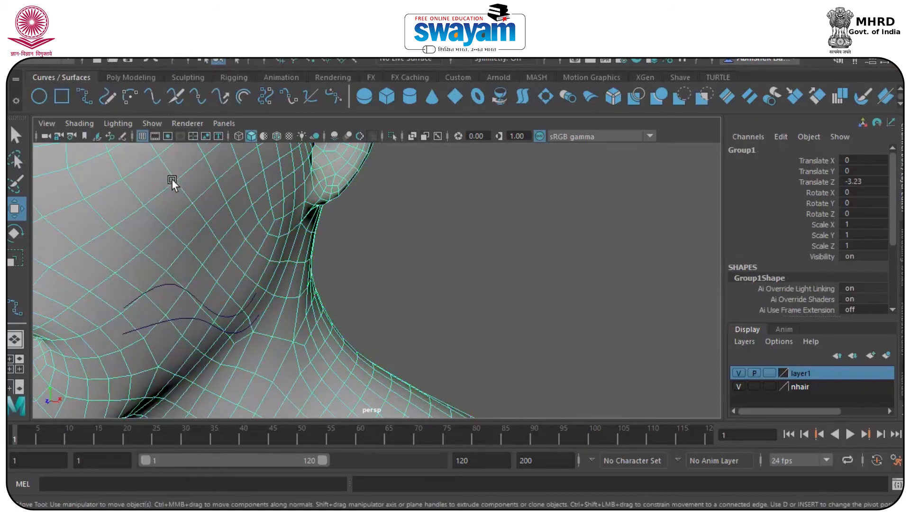
# Add the body mesh to layer1, set that layer to reference, and CV-edit the upper wavy curve
pyautogui.moveTo(811, 374); pyautogui.dragTo(831, 246, button='right')
pyautogui.click(769, 372)
pyautogui.click(570, 289)
pyautogui.click(769, 373)
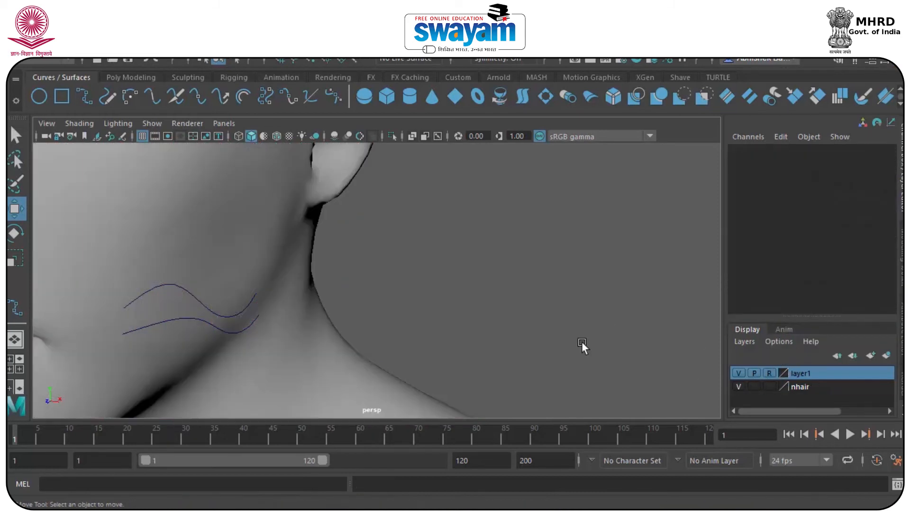
pyautogui.click(172, 282)
pyautogui.moveTo(171, 288); pyautogui.dragTo(84, 110, button='right')
# Bend curve15 by moving its end vertex and two neck-side control vertices left
pyautogui.moveTo(141, 319); pyautogui.dragTo(204, 344)
pyautogui.keyDown('alt'); pyautogui.moveTo(373, 351); pyautogui.dragTo(324, 384); pyautogui.keyUp('alt')
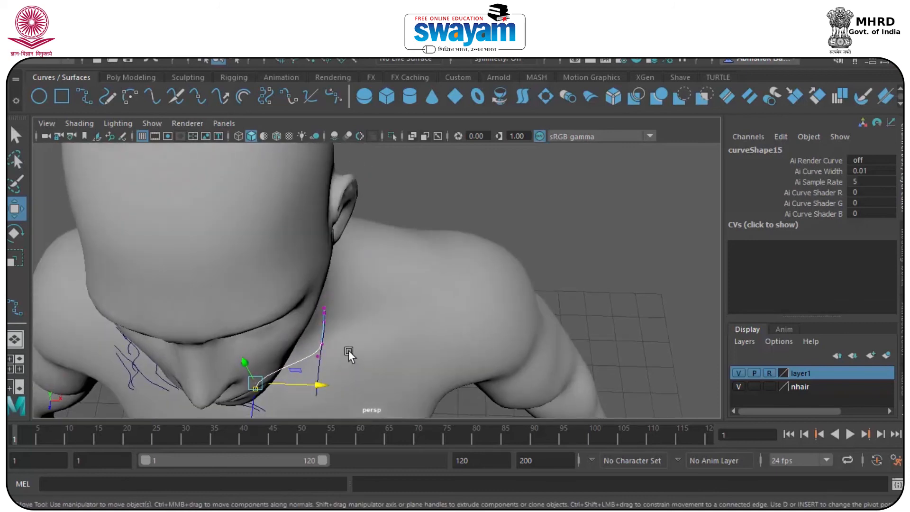
pyautogui.click(317, 356)
pyautogui.keyDown('shift'); pyautogui.click(322, 345); pyautogui.keyUp('shift')
pyautogui.moveTo(345, 354); pyautogui.dragTo(342, 264)
pyautogui.click(336, 331)
# Delete curve15 and marquee-select all the beard curves along the jaw
pyautogui.moveTo(342, 264); pyautogui.dragTo(408, 90, button='right')
pyautogui.moveTo(405, 274); pyautogui.dragTo(276, 354)
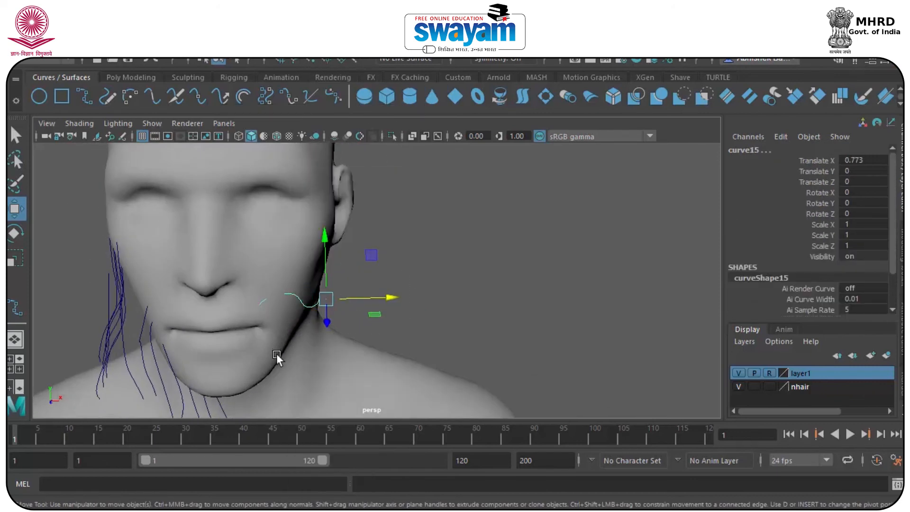
pyautogui.press('Delete')
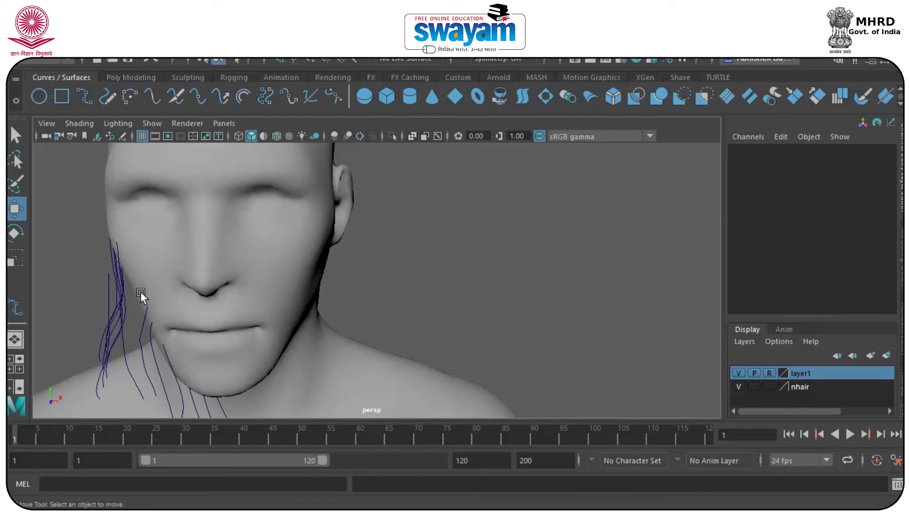
pyautogui.moveTo(90, 238); pyautogui.dragTo(279, 423)
pyautogui.scroll(-3, 234, 359)
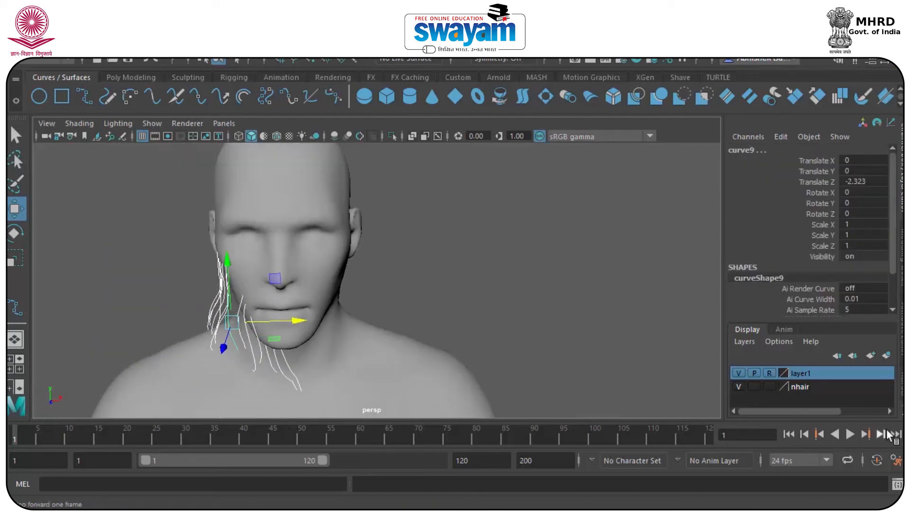
# Create a new layer2 and add the selected beard curves to it
pyautogui.rightClick(812, 388)
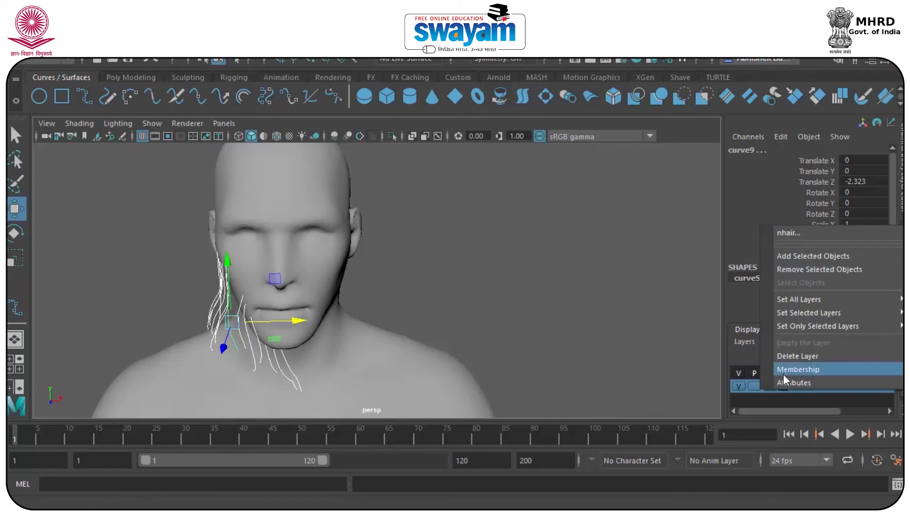
pyautogui.click(774, 393)
pyautogui.click(869, 359)
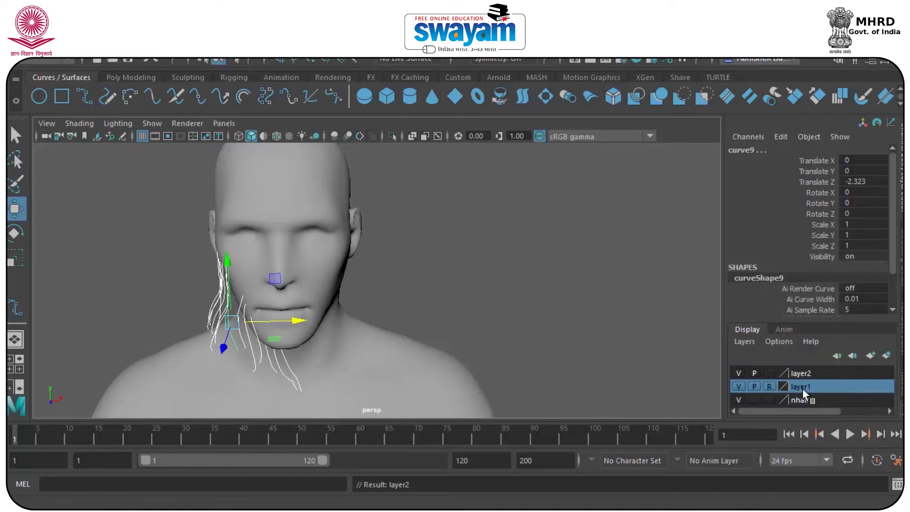
pyautogui.rightClick(803, 388)
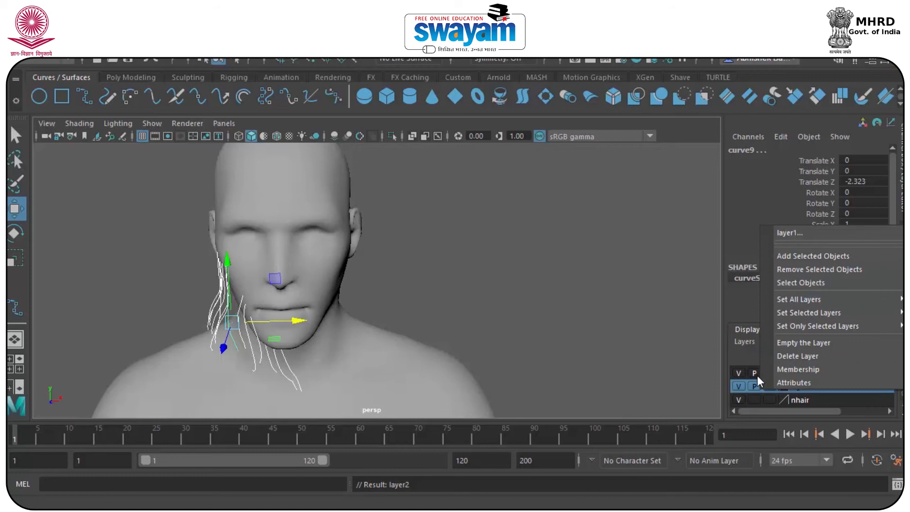
pyautogui.click(812, 395)
pyautogui.click(809, 385)
pyautogui.click(812, 373)
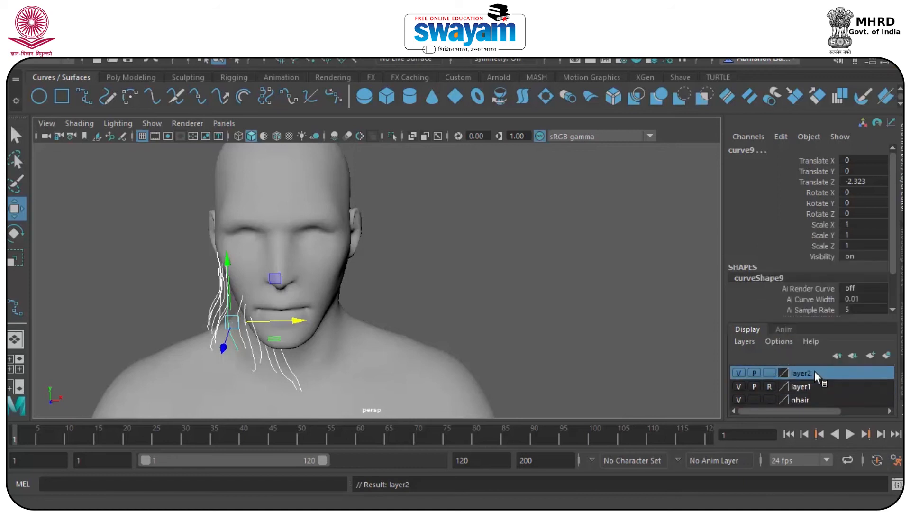
pyautogui.rightClick(813, 371)
pyautogui.click(820, 243)
# Rename layer2 to 'splines' and save it
pyautogui.doubleClick(800, 373)
pyautogui.press('BackSpace')
pyautogui.write('splines')
pyautogui.press('Return')
pyautogui.click(369, 312)
pyautogui.click(230, 46)
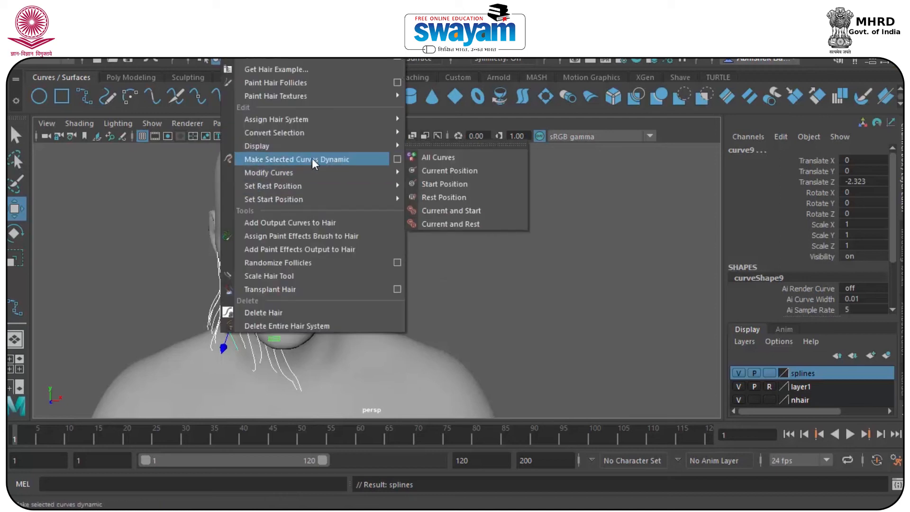
# Make the beard curves dynamic with Paint Effects output and show hairSystemShape3's attributes
pyautogui.click(396, 159)
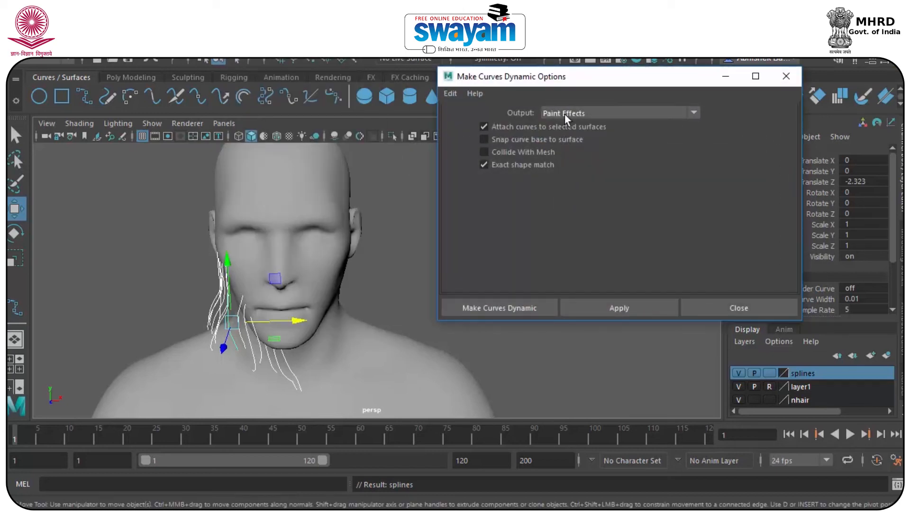
pyautogui.click(624, 307)
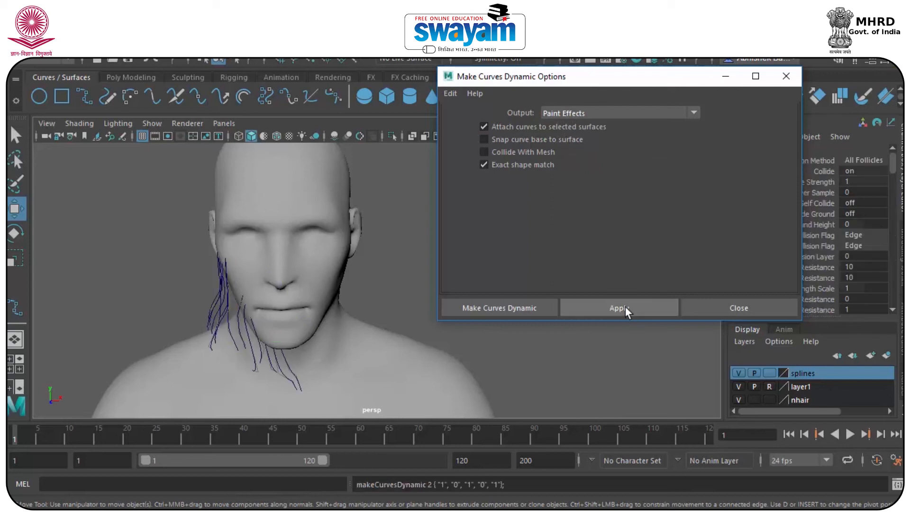
pyautogui.click(785, 77)
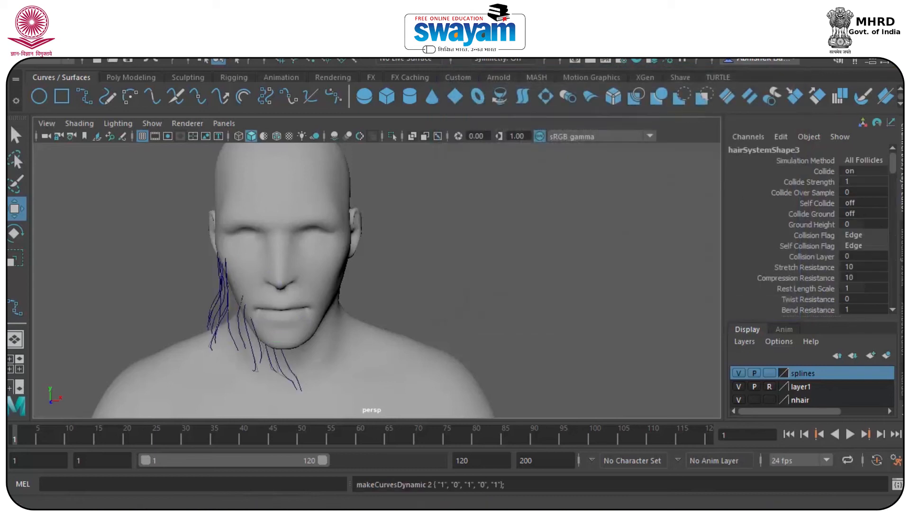
pyautogui.hotkey('ctrl', 'a')
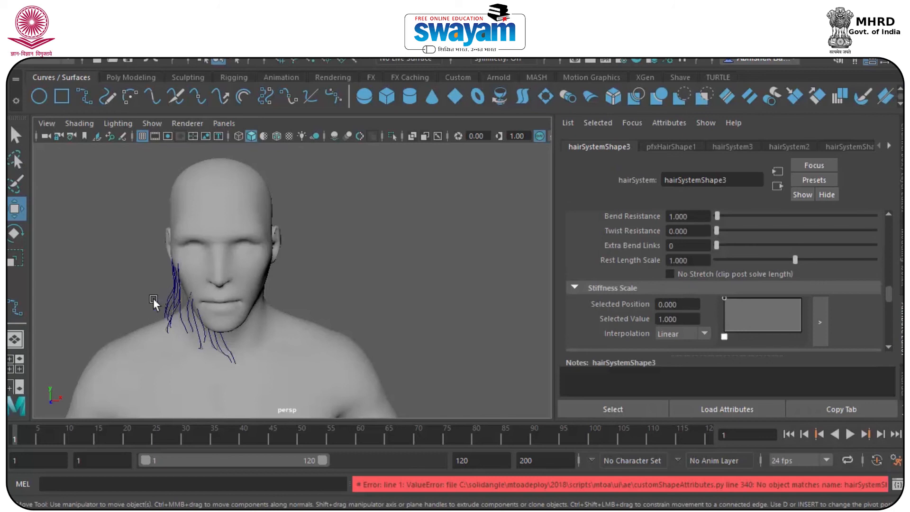
# Raise Bend Resistance to about 131, Twist Resistance to about 71, and the Extra Bend Links
pyautogui.keyDown('alt'); pyautogui.moveTo(153, 297); pyautogui.dragTo(234, 299); pyautogui.keyUp('alt')
pyautogui.scroll(8, 237, 317)
pyautogui.keyDown('alt'); pyautogui.moveTo(240, 337); pyautogui.dragTo(314, 236, button='middle'); pyautogui.keyUp('alt')
pyautogui.scroll(-4, 315, 240)
pyautogui.keyDown('alt'); pyautogui.moveTo(303, 272); pyautogui.dragTo(309, 234); pyautogui.keyUp('alt')
pyautogui.keyDown('alt'); pyautogui.moveTo(308, 234); pyautogui.dragTo(421, 324, button='middle'); pyautogui.keyUp('alt')
pyautogui.moveTo(722, 216); pyautogui.dragTo(819, 228)
pyautogui.moveTo(728, 231); pyautogui.dragTo(829, 230)
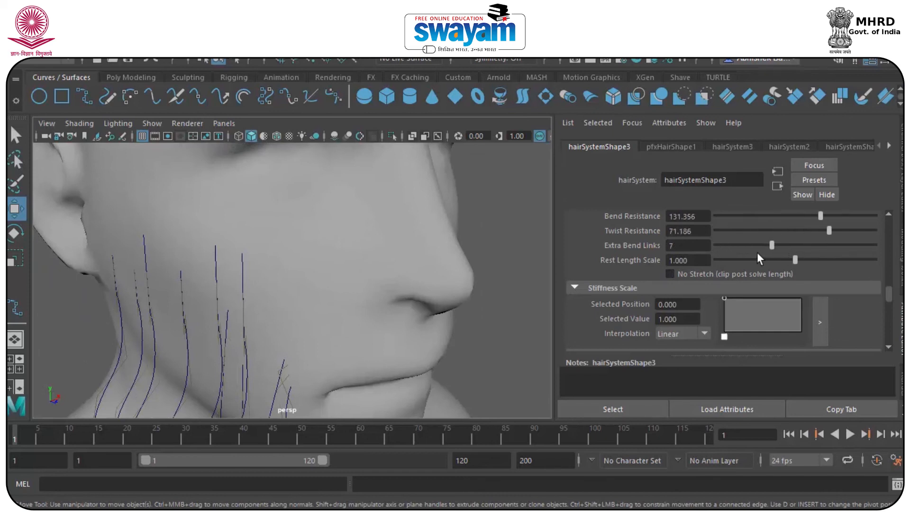
pyautogui.moveTo(742, 245); pyautogui.dragTo(827, 246)
# Set 54 hairs per clump, 8 sub segments, 0.831 thinning and 0.525 clump twist
pyautogui.moveTo(888, 291); pyautogui.dragTo(891, 212)
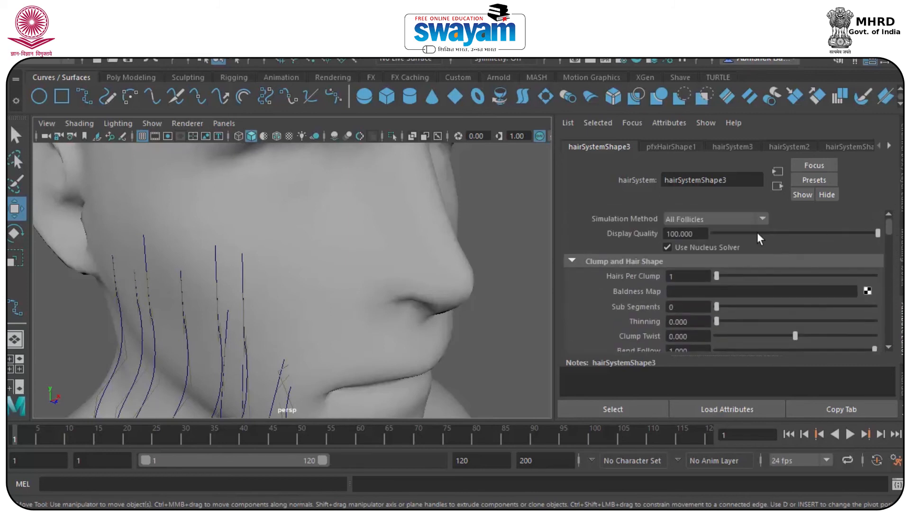
pyautogui.moveTo(732, 276); pyautogui.dragTo(798, 276)
pyautogui.moveTo(717, 307); pyautogui.dragTo(780, 307)
pyautogui.moveTo(716, 321); pyautogui.dragTo(847, 322)
pyautogui.moveTo(796, 335); pyautogui.dragTo(834, 335)
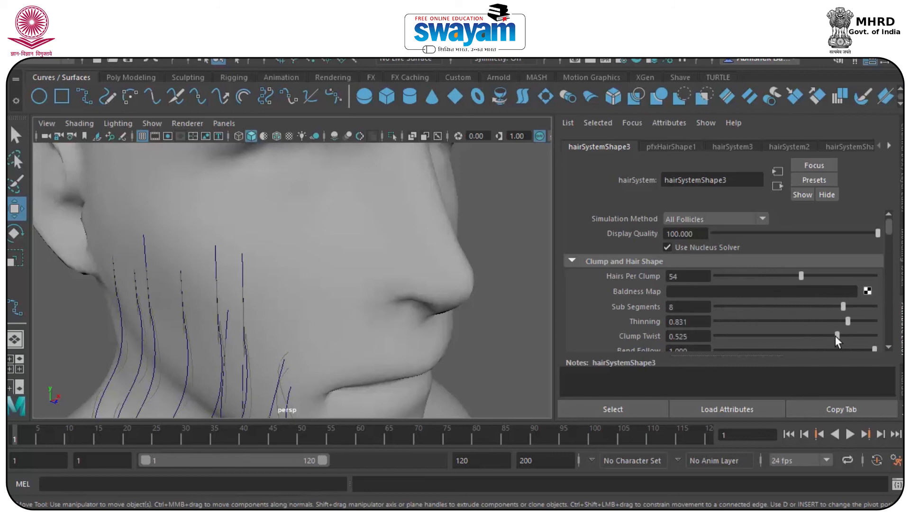
pyautogui.moveTo(888, 224); pyautogui.dragTo(885, 238)
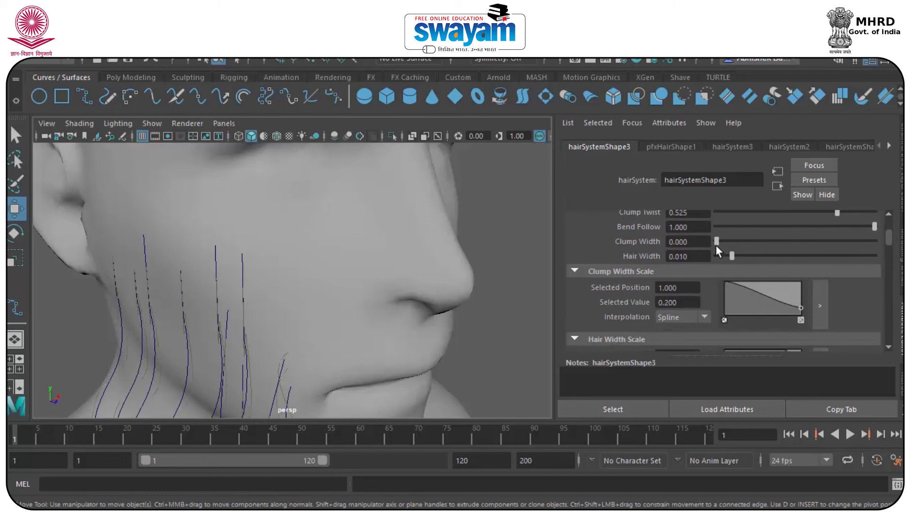
# Set Clump Width 0.127 and Hair Width 0.055, and reshape the clump width taper
pyautogui.moveTo(736, 244); pyautogui.dragTo(799, 265)
pyautogui.moveTo(768, 297); pyautogui.dragTo(789, 287)
pyautogui.scroll(-6, 323, 241)
pyautogui.keyDown('alt'); pyautogui.moveTo(323, 242); pyautogui.dragTo(386, 266); pyautogui.keyUp('alt')
pyautogui.scroll(8, 314, 270)
pyautogui.keyDown('alt'); pyautogui.moveTo(313, 270); pyautogui.dragTo(217, 201); pyautogui.keyUp('alt')
pyautogui.click(217, 201)
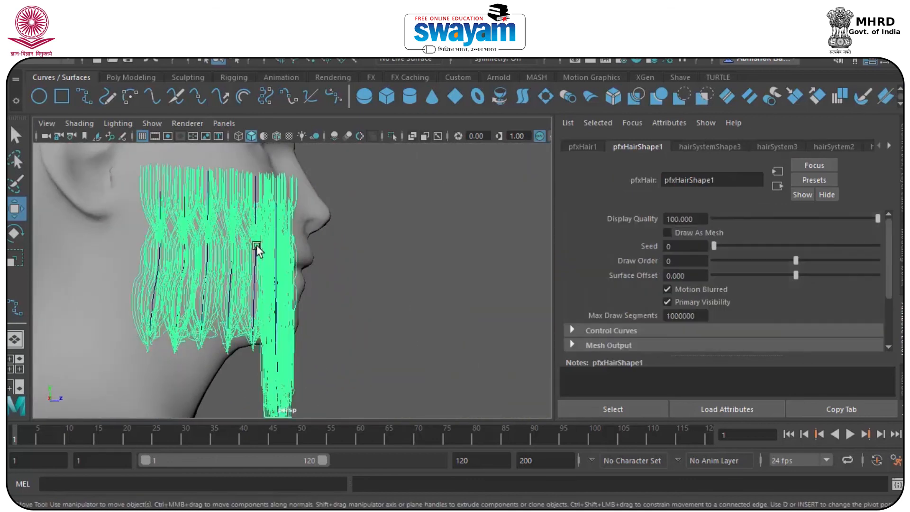
# Add the beard hair to the nhair layer and set that layer to reference
pyautogui.click(899, 268)
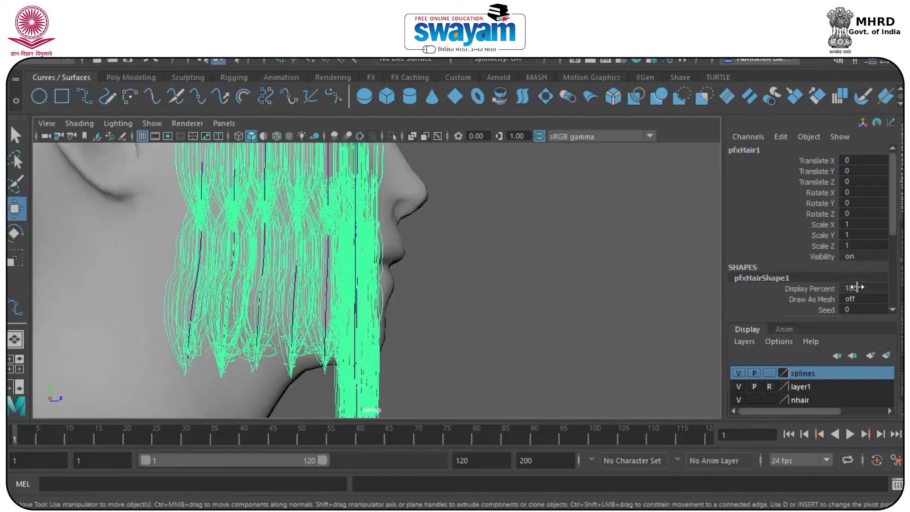
pyautogui.click(801, 399)
pyautogui.rightClick(804, 398)
pyautogui.click(831, 266)
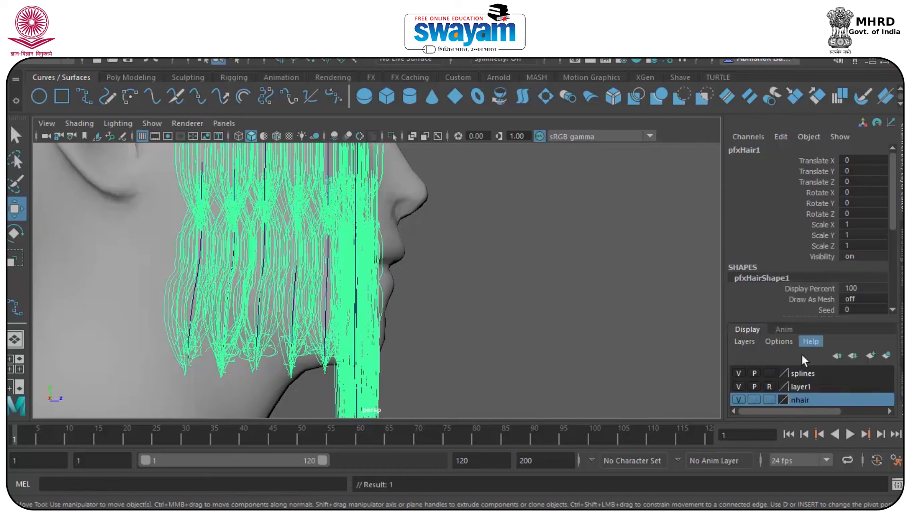
pyautogui.click(772, 397)
pyautogui.click(769, 400)
pyautogui.click(809, 386)
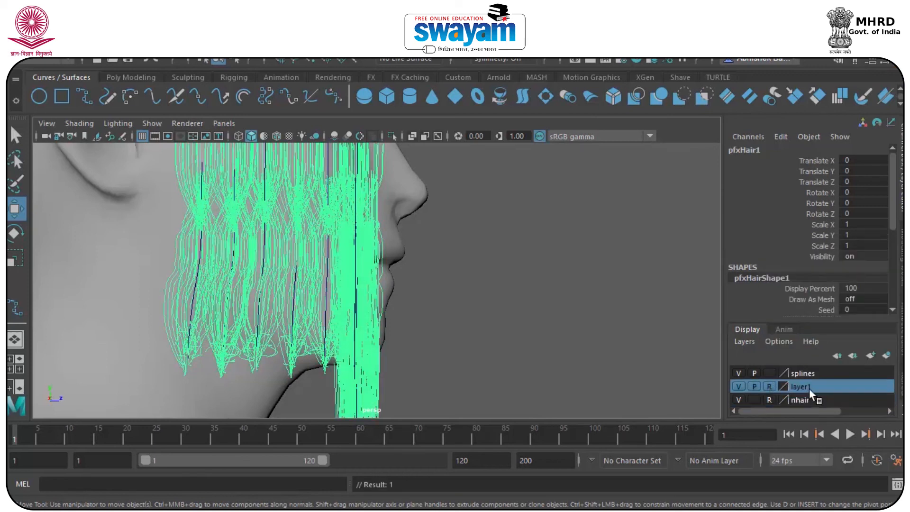
pyautogui.click(803, 373)
pyautogui.click(398, 209)
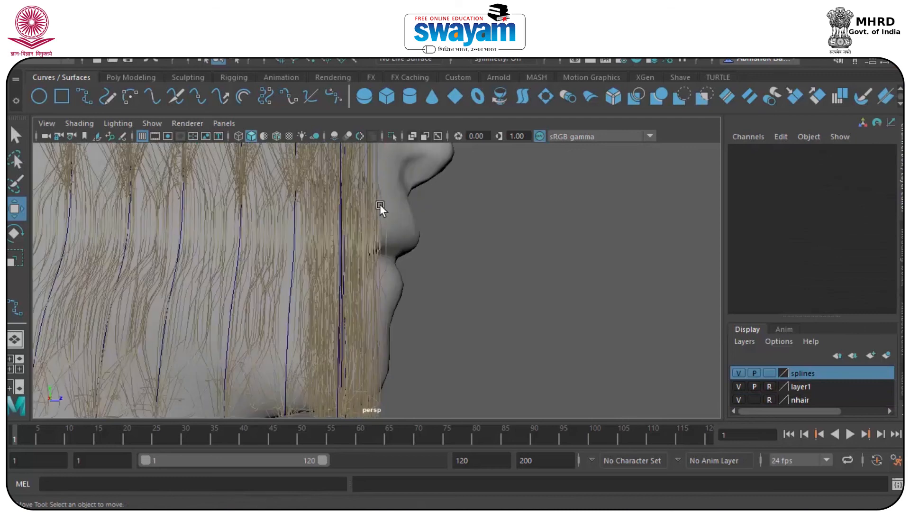
# Raise the top control point of beard curve12 and push it along the depth axis
pyautogui.scroll(-3, 407, 243)
pyautogui.keyDown('alt'); pyautogui.moveTo(406, 242); pyautogui.dragTo(313, 268); pyautogui.keyUp('alt')
pyautogui.scroll(4, 269, 220)
pyautogui.keyDown('alt'); pyautogui.moveTo(269, 220); pyautogui.dragTo(329, 283); pyautogui.keyUp('alt')
pyautogui.click(263, 268)
pyautogui.moveTo(264, 270); pyautogui.dragTo(194, 116, button='right')
pyautogui.moveTo(252, 236); pyautogui.dragTo(300, 318)
pyautogui.scroll(-3, 285, 230)
pyautogui.moveTo(328, 232)
pyautogui.mouseDown()
pyautogui.moveTo(328, 266)
pyautogui.moveTo(330, 215)
pyautogui.moveTo(331, 247)
pyautogui.moveTo(331, 238)
pyautogui.mouseUp()
pyautogui.keyDown('alt'); pyautogui.moveTo(337, 357); pyautogui.dragTo(310, 264); pyautogui.keyUp('alt')
pyautogui.moveTo(383, 294); pyautogui.dragTo(392, 298)
# Shift curve12's bottom point sideways to reshape it
pyautogui.click(327, 359)
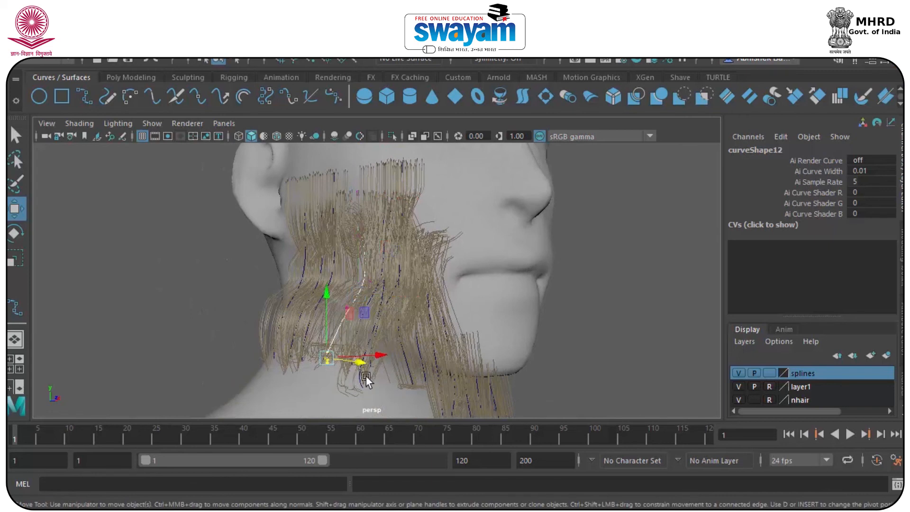
pyautogui.moveTo(360, 363); pyautogui.dragTo(399, 362)
pyautogui.keyDown('alt'); pyautogui.moveTo(389, 368); pyautogui.dragTo(493, 318); pyautogui.keyUp('alt')
pyautogui.scroll(5, 437, 208)
pyautogui.moveTo(435, 163); pyautogui.dragTo(475, 98, button='right')
# Select points on curveShape6 and move them sideways
pyautogui.moveTo(458, 152); pyautogui.dragTo(263, 276)
pyautogui.moveTo(305, 168); pyautogui.dragTo(304, 193, button='right')
pyautogui.keyDown('alt'); pyautogui.moveTo(304, 192); pyautogui.dragTo(279, 241); pyautogui.keyUp('alt')
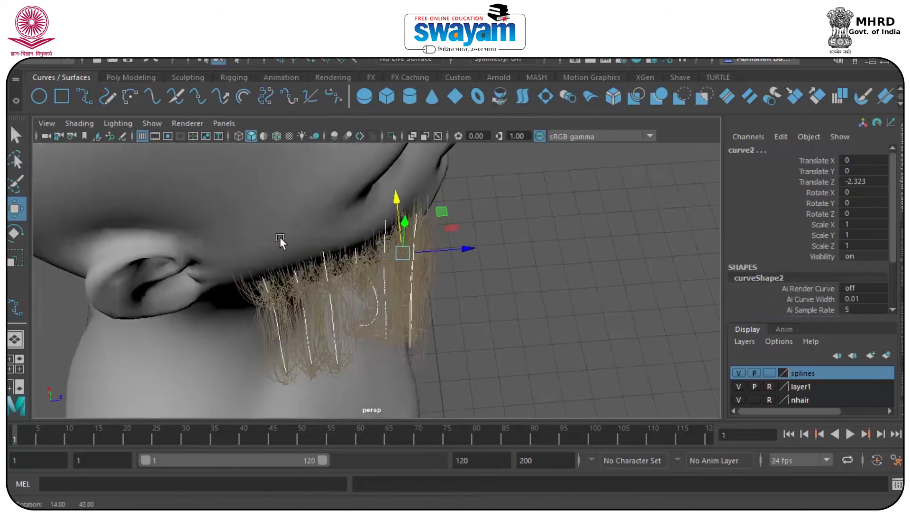
pyautogui.keyDown('alt'); pyautogui.moveTo(455, 242); pyautogui.dragTo(331, 256); pyautogui.keyUp('alt')
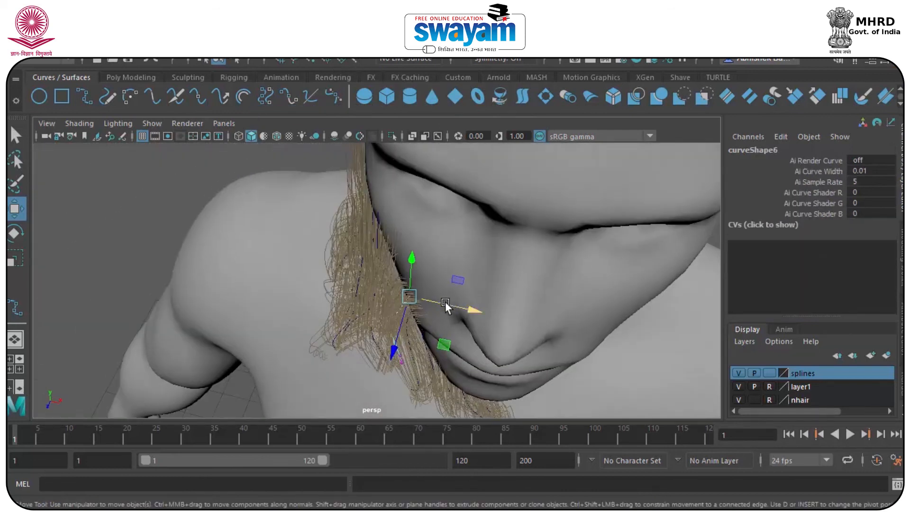
pyautogui.moveTo(446, 303); pyautogui.dragTo(468, 308)
pyautogui.keyDown('alt'); pyautogui.moveTo(468, 308); pyautogui.dragTo(436, 221); pyautogui.keyUp('alt')
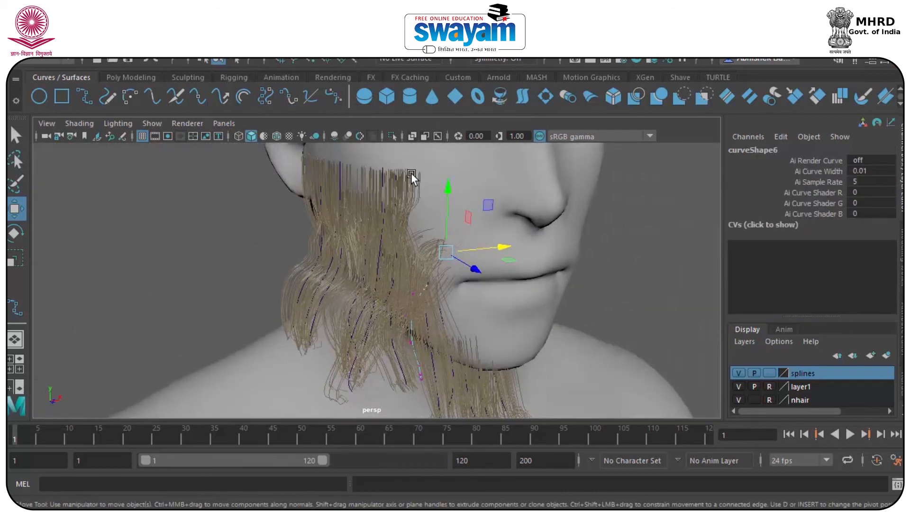
# Move the top points of curveShape13 along one axis
pyautogui.click(368, 213)
pyautogui.moveTo(392, 192); pyautogui.dragTo(314, 110, button='right')
pyautogui.moveTo(362, 149); pyautogui.dragTo(600, 277)
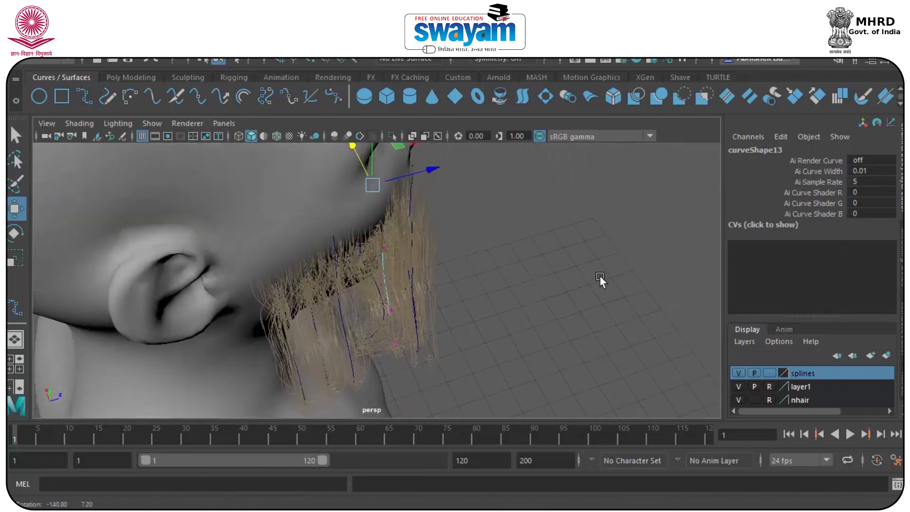
pyautogui.moveTo(425, 178); pyautogui.dragTo(396, 175)
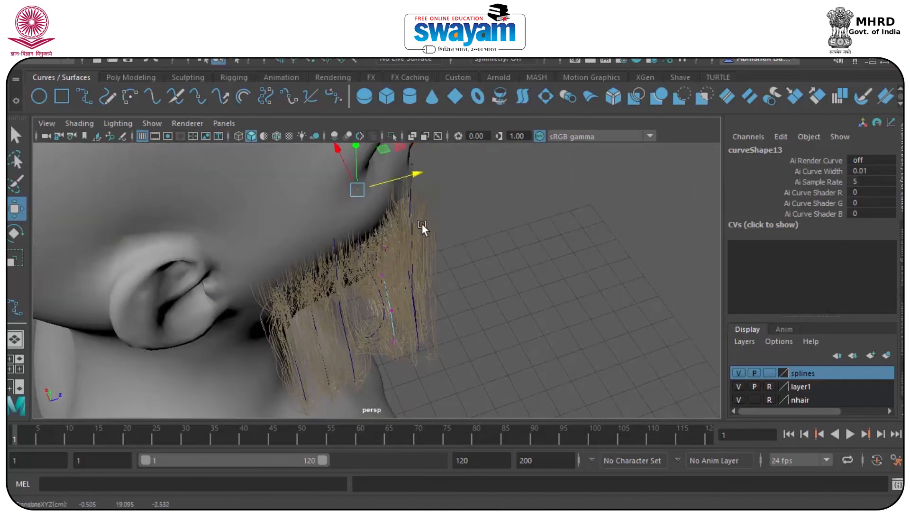
pyautogui.keyDown('alt'); pyautogui.moveTo(422, 223); pyautogui.dragTo(397, 217); pyautogui.keyUp('alt')
pyautogui.moveTo(380, 220); pyautogui.dragTo(442, 101, button='right')
pyautogui.click(389, 231)
pyautogui.keyDown('alt'); pyautogui.moveTo(389, 231); pyautogui.dragTo(452, 176); pyautogui.keyUp('alt')
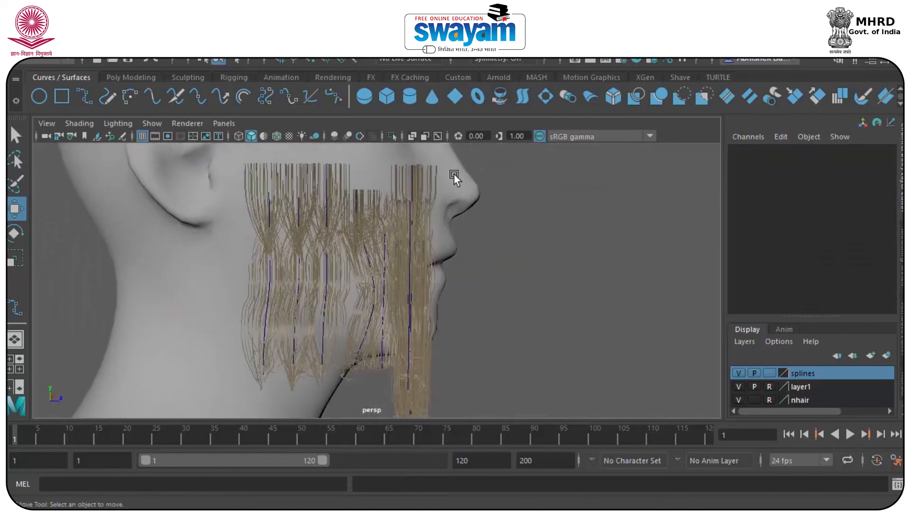
# Rotate curve14's selected control point to tilt the curve
pyautogui.click(396, 209)
pyautogui.moveTo(428, 189); pyautogui.dragTo(347, 112, button='right')
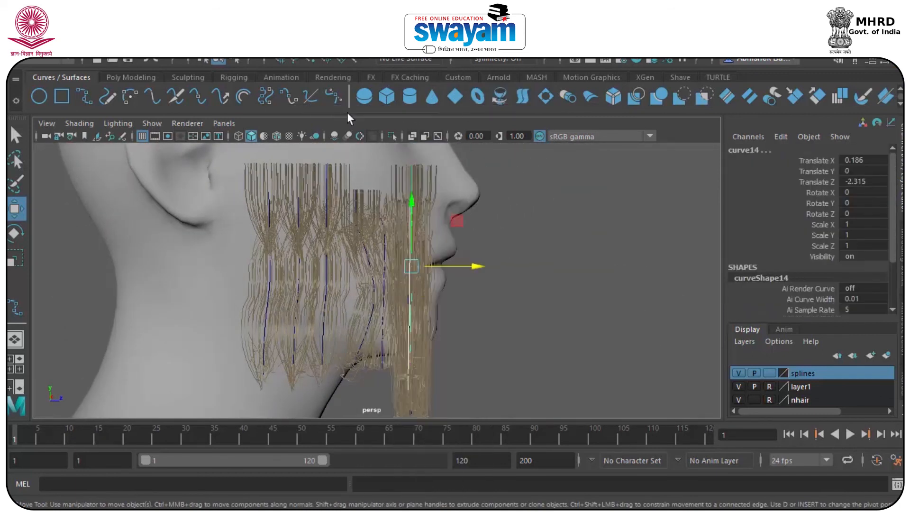
pyautogui.keyDown('alt'); pyautogui.moveTo(388, 186); pyautogui.dragTo(411, 223); pyautogui.keyUp('alt')
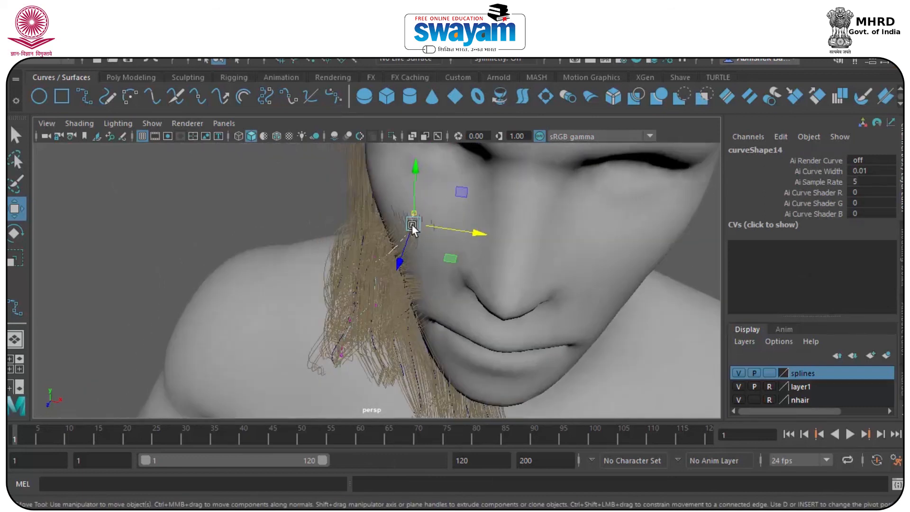
pyautogui.press('e')
pyautogui.moveTo(388, 174); pyautogui.dragTo(430, 186)
pyautogui.keyDown('alt'); pyautogui.moveTo(432, 218); pyautogui.dragTo(450, 206); pyautogui.keyUp('alt')
# Move curve14's point down and along the depth axis, lifting its strands up the cheek
pyautogui.press('w')
pyautogui.keyDown('alt'); pyautogui.moveTo(429, 292); pyautogui.dragTo(430, 385, button='middle'); pyautogui.keyUp('alt')
pyautogui.moveTo(420, 252); pyautogui.dragTo(395, 260)
pyautogui.press('e')
pyautogui.press('w')
pyautogui.moveTo(453, 296); pyautogui.dragTo(451, 302)
pyautogui.click(497, 308)
pyautogui.keyDown('alt'); pyautogui.moveTo(511, 306); pyautogui.dragTo(423, 308); pyautogui.keyUp('alt')
pyautogui.moveTo(422, 308); pyautogui.dragTo(490, 85, button='right')
pyautogui.click(493, 215)
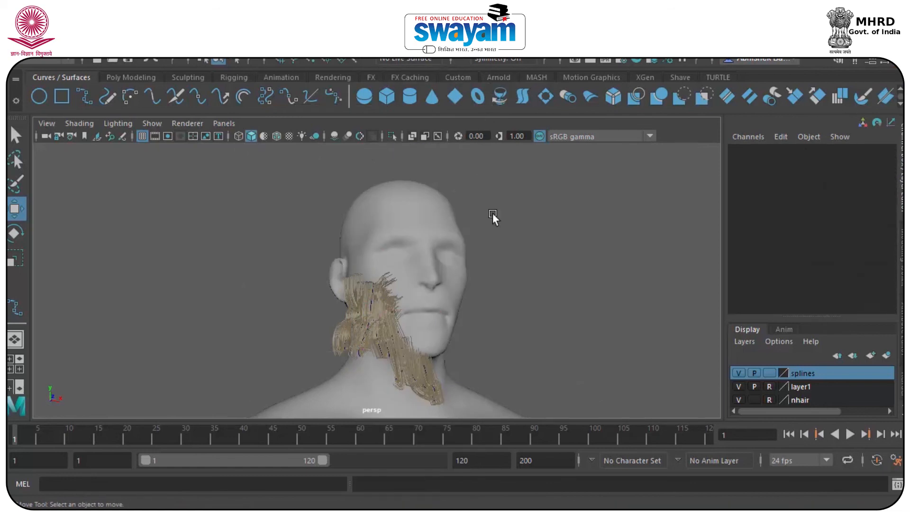
# Select curve10 and its control points beside the ear
pyautogui.click(379, 292)
pyautogui.keyDown('alt'); pyautogui.moveTo(397, 317); pyautogui.dragTo(426, 318); pyautogui.keyUp('alt')
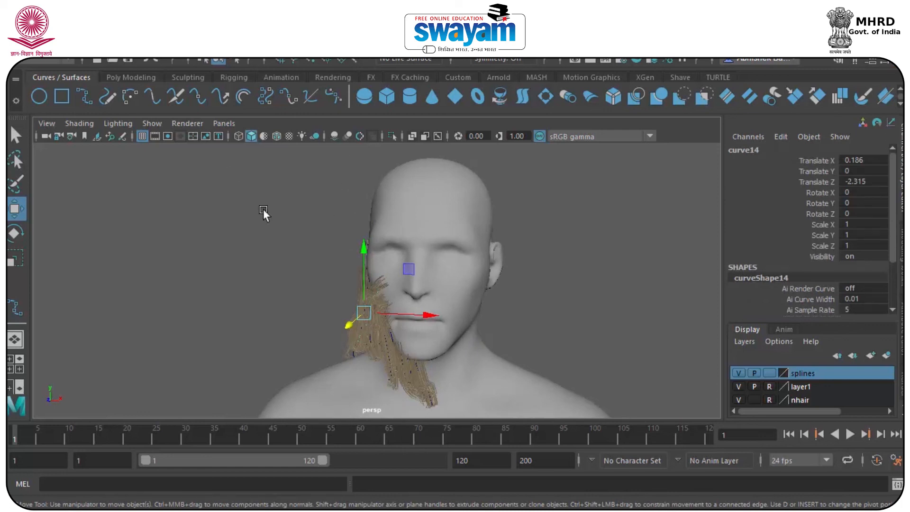
pyautogui.keyDown('alt'); pyautogui.moveTo(264, 210); pyautogui.dragTo(282, 239, button='right'); pyautogui.keyUp('alt')
pyautogui.moveTo(302, 287)
pyautogui.keyDown('alt'); pyautogui.mouseDown()
pyautogui.moveTo(303, 293)
pyautogui.moveTo(286, 289)
pyautogui.mouseUp(); pyautogui.keyUp('alt')
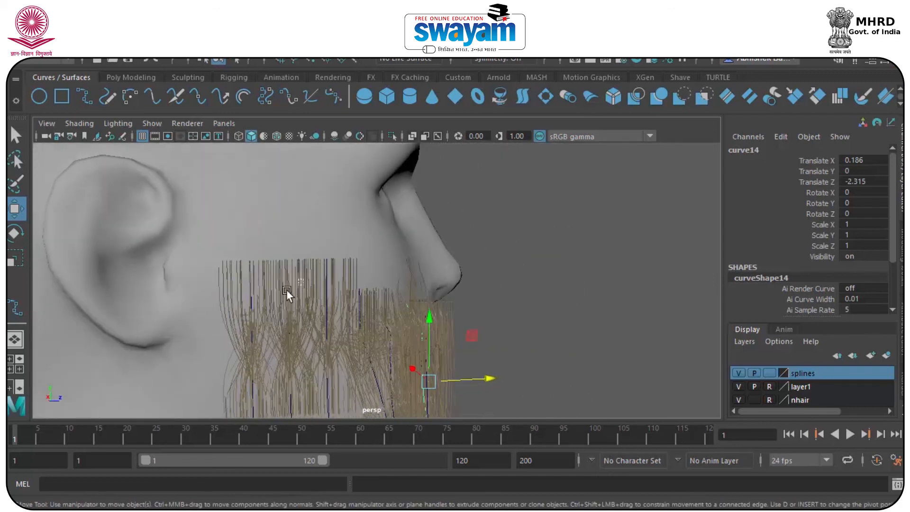
pyautogui.moveTo(195, 248); pyautogui.dragTo(214, 271)
pyautogui.keyDown('alt'); pyautogui.moveTo(248, 301); pyautogui.dragTo(269, 297); pyautogui.keyUp('alt')
pyautogui.moveTo(350, 318); pyautogui.dragTo(352, 320)
pyautogui.keyDown('alt'); pyautogui.moveTo(309, 319); pyautogui.dragTo(234, 315); pyautogui.keyUp('alt')
pyautogui.moveTo(291, 287); pyautogui.dragTo(238, 149, button='right')
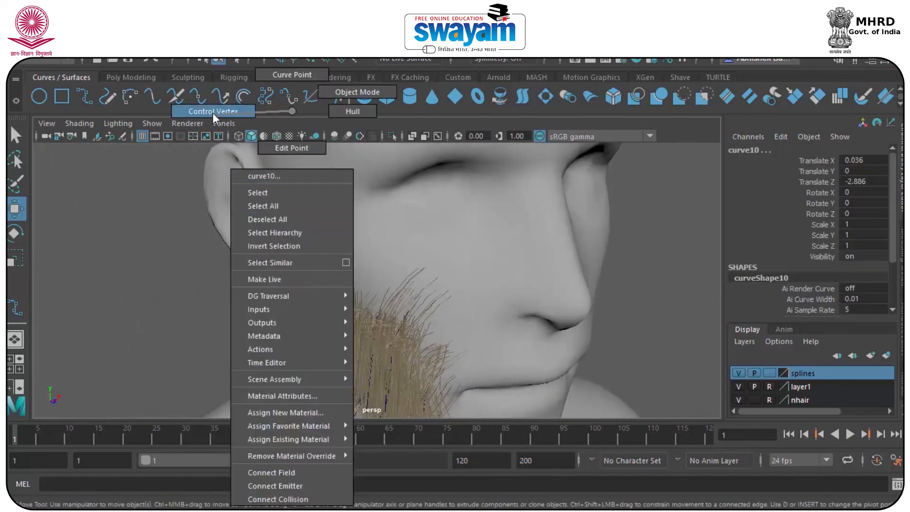
pyautogui.moveTo(212, 113); pyautogui.dragTo(212, 114, button='right')
# Shift curve10's control points back toward the ear so the beard hugs the jaw
pyautogui.moveTo(227, 240); pyautogui.dragTo(317, 320)
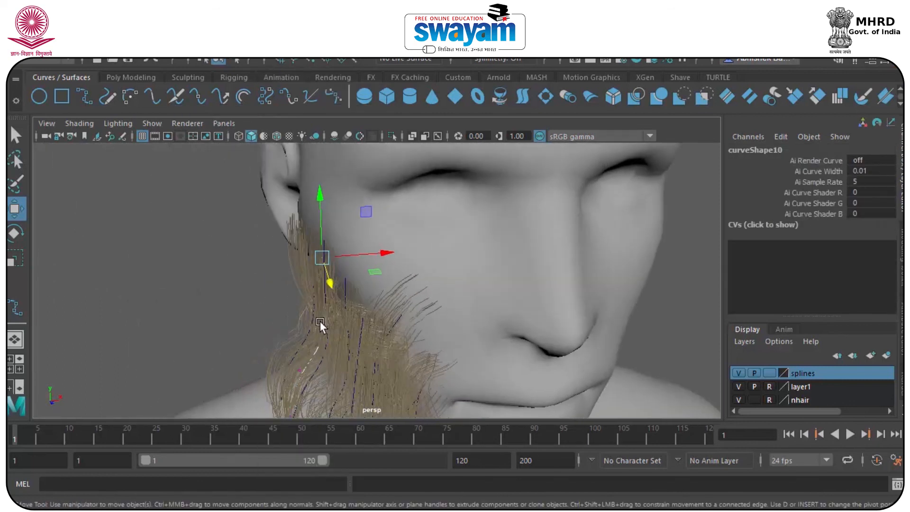
pyautogui.press('e')
pyautogui.keyDown('alt'); pyautogui.moveTo(328, 198); pyautogui.dragTo(512, 215); pyautogui.keyUp('alt')
pyautogui.press('w')
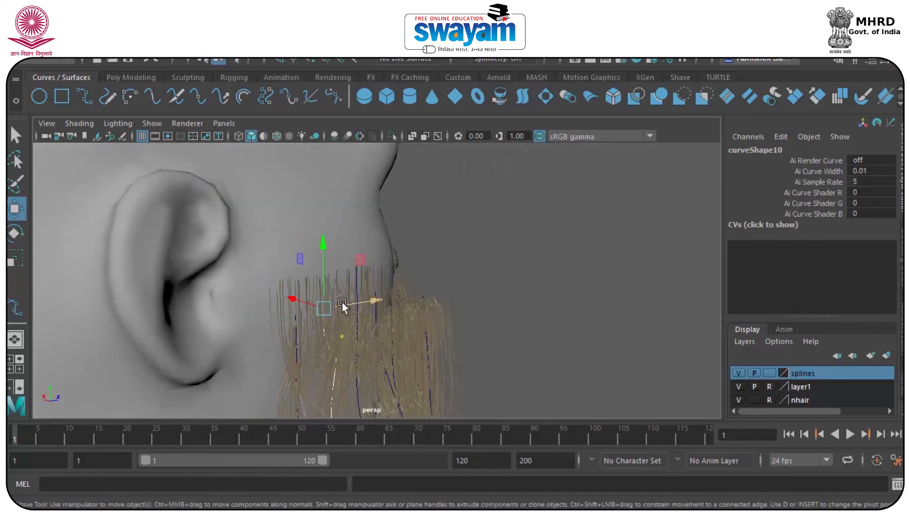
pyautogui.moveTo(299, 294); pyautogui.dragTo(285, 289)
pyautogui.keyDown('alt'); pyautogui.moveTo(330, 322); pyautogui.dragTo(244, 308); pyautogui.keyUp('alt')
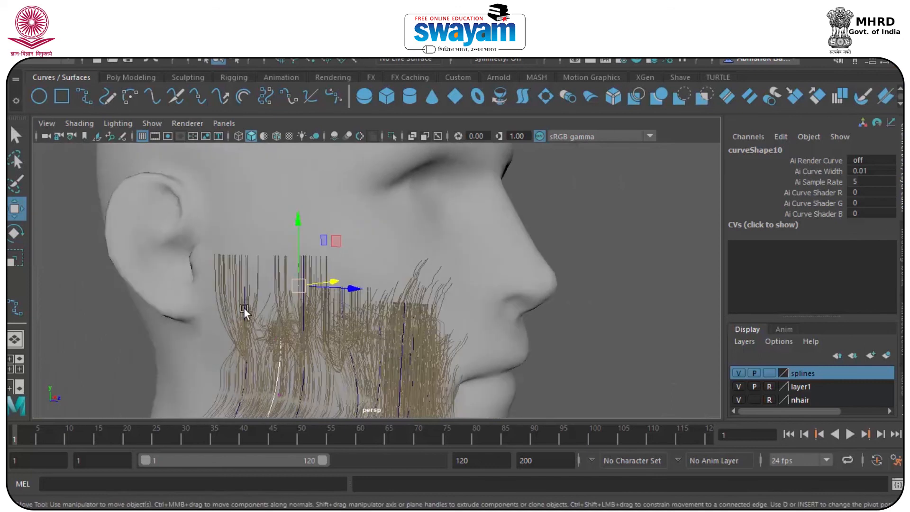
pyautogui.moveTo(273, 137); pyautogui.dragTo(318, 102, button='right')
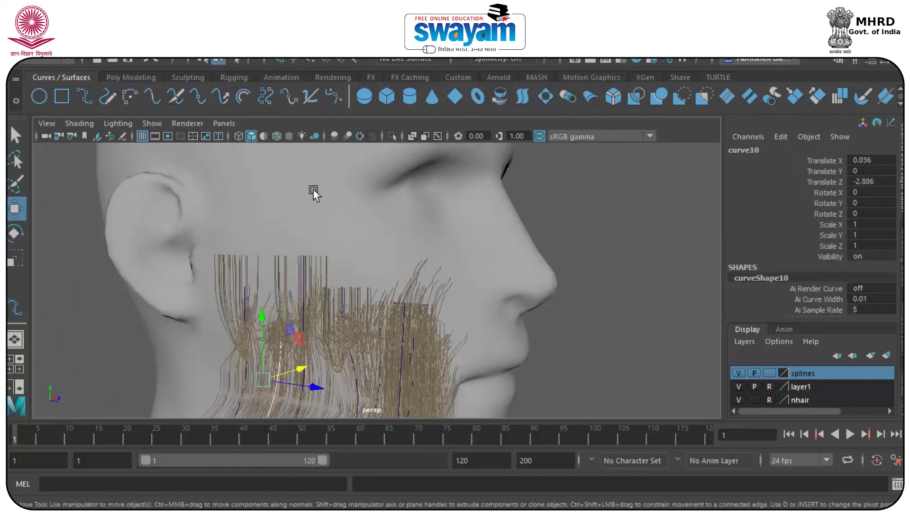
pyautogui.click(300, 257)
pyautogui.scroll(-4, 371, 302)
pyautogui.moveTo(374, 305)
pyautogui.keyDown('alt'); pyautogui.mouseDown()
pyautogui.moveTo(303, 291)
pyautogui.moveTo(450, 321)
pyautogui.moveTo(325, 335)
pyautogui.moveTo(383, 319)
pyautogui.mouseUp(); pyautogui.keyUp('alt')
pyautogui.scroll(-5, 316, 299)
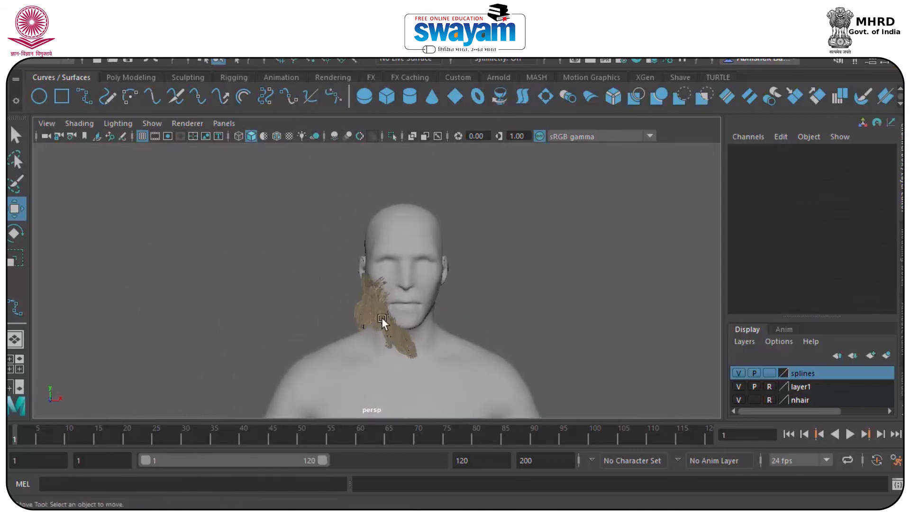
pyautogui.scroll(2, 387, 320)
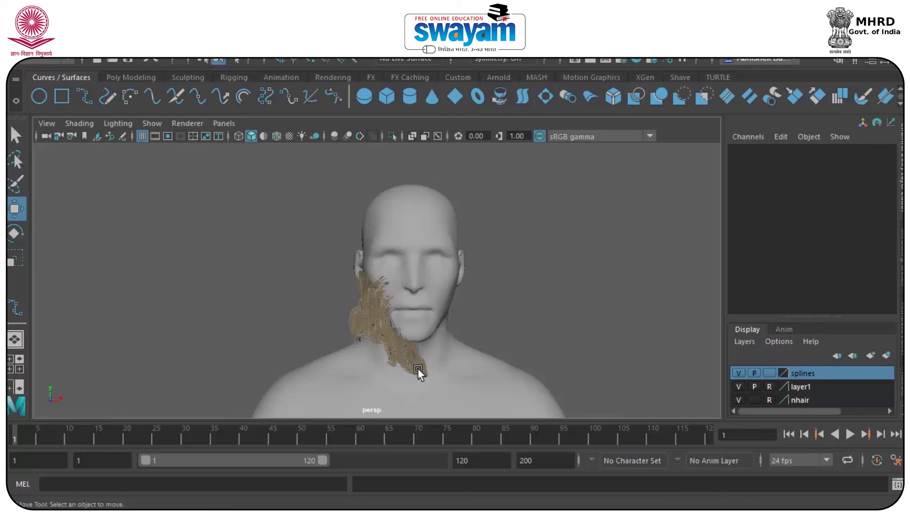
pyautogui.hotkey('alt', 'f')
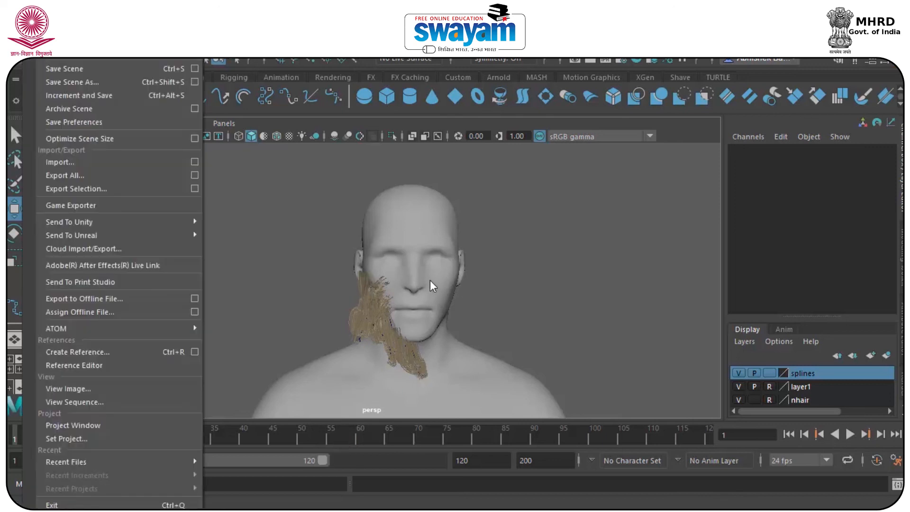
pyautogui.press('Escape')
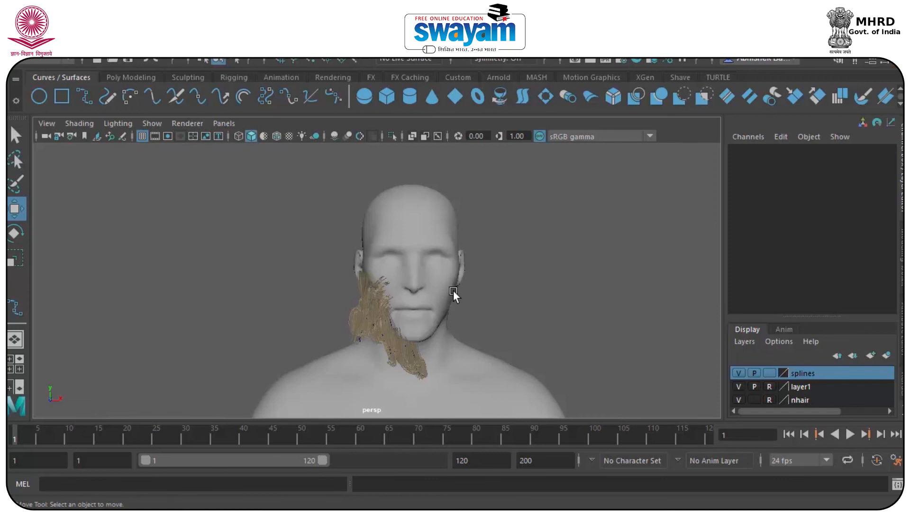